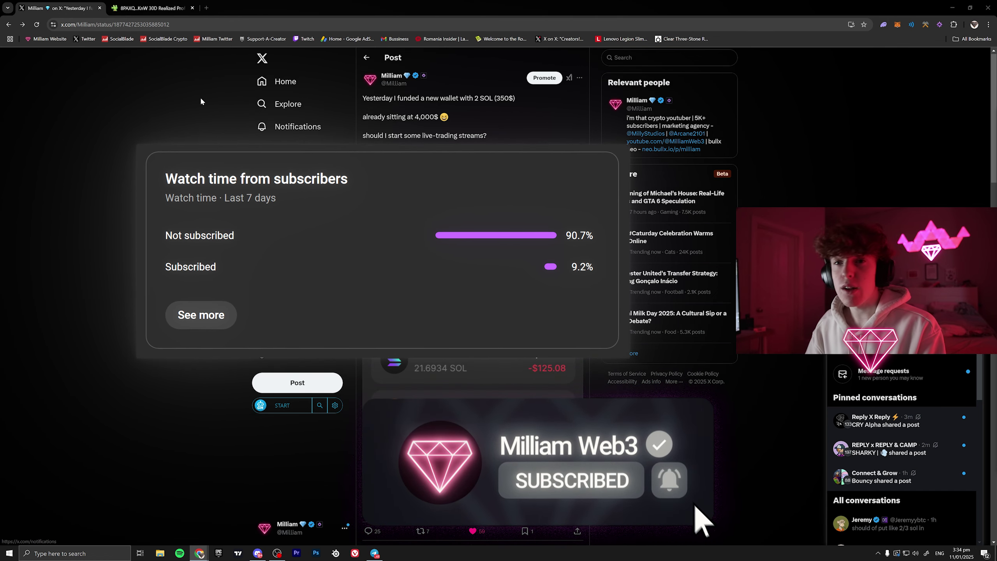
# - Switch to the GMGN tab showing the wallet's +28.31% 7-day PnL and 50% win rate
pyautogui.click(149, 7)
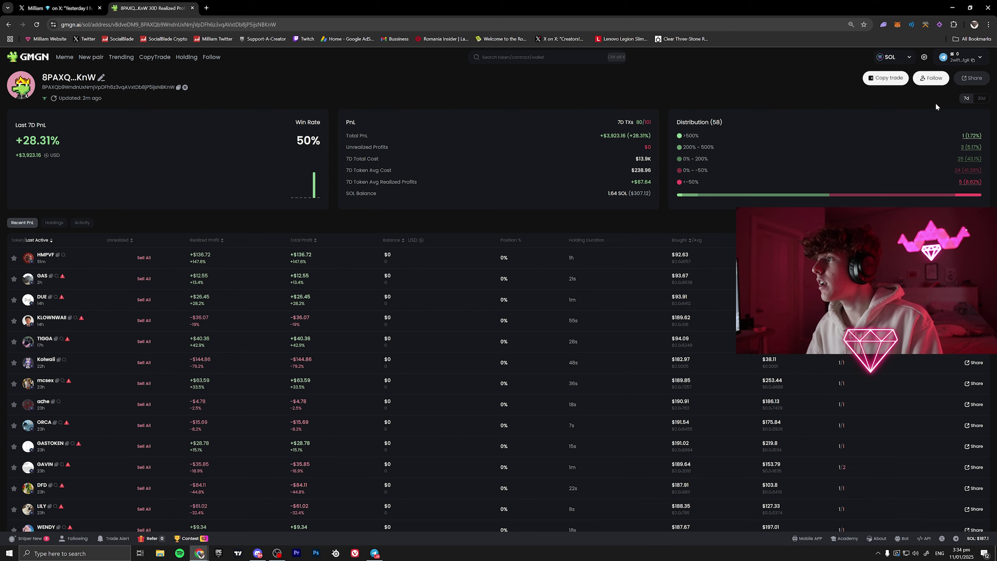
# - Open the wallet's shareable PnL card and highlight its 30-day realized profit figure
pyautogui.click(969, 78)
pyautogui.moveTo(460, 179); pyautogui.dragTo(517, 179)
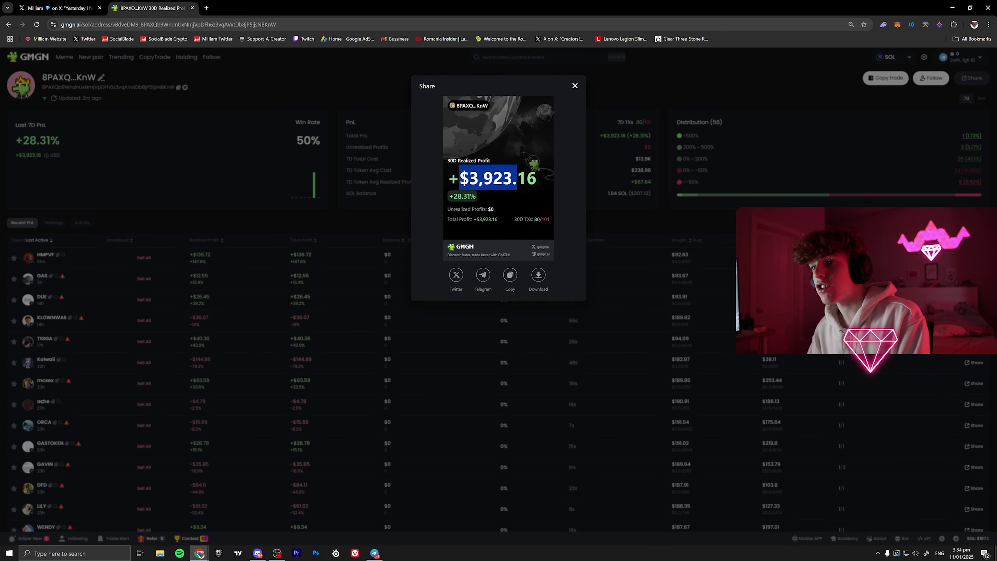
pyautogui.click(517, 179)
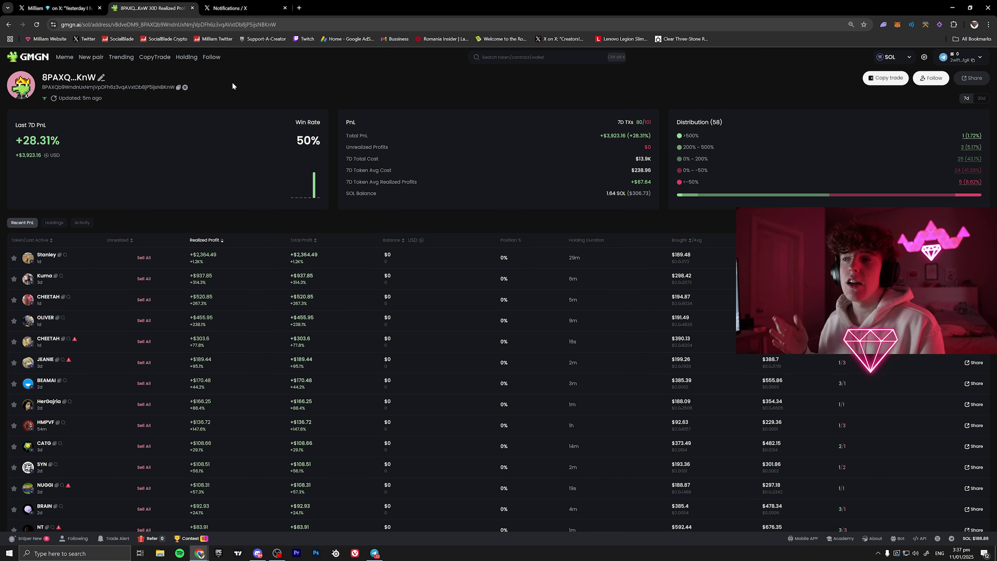
# - Load dexscreener.com/search in a new tab and close the X Notifications tab
pyautogui.click(303, 6)
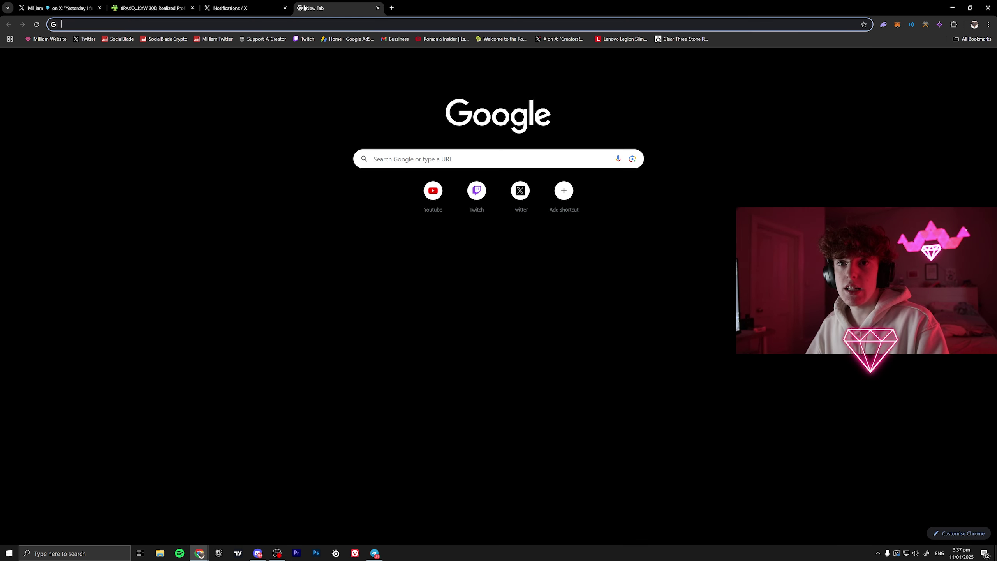
pyautogui.write('dexscreener.com/search')
pyautogui.press('Return')
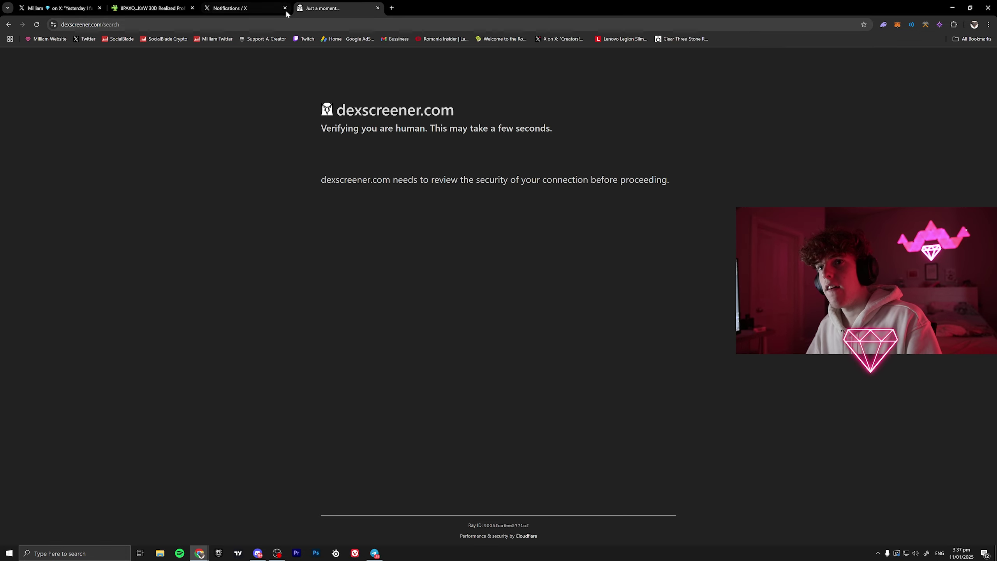
pyautogui.click(285, 8)
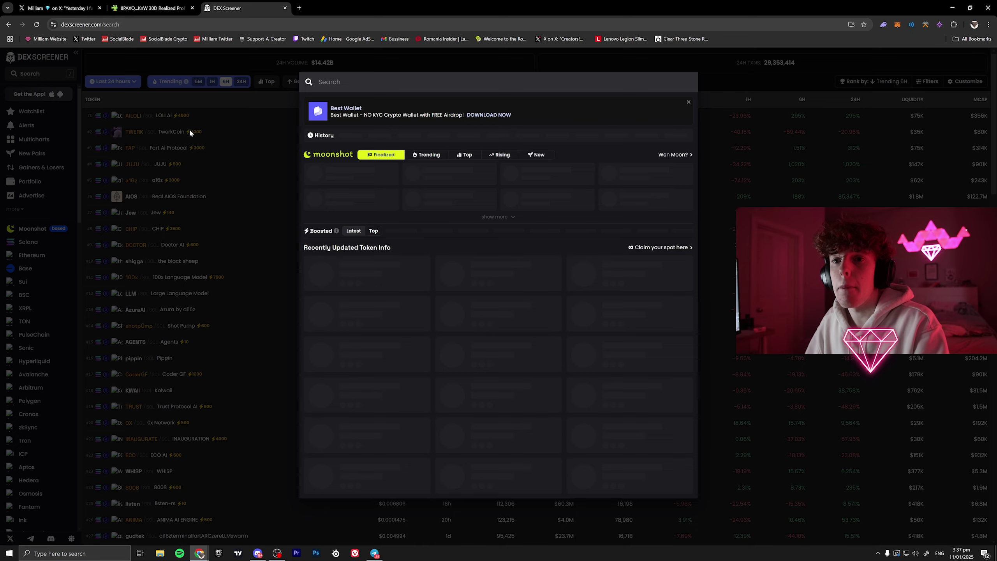
pyautogui.click(190, 132)
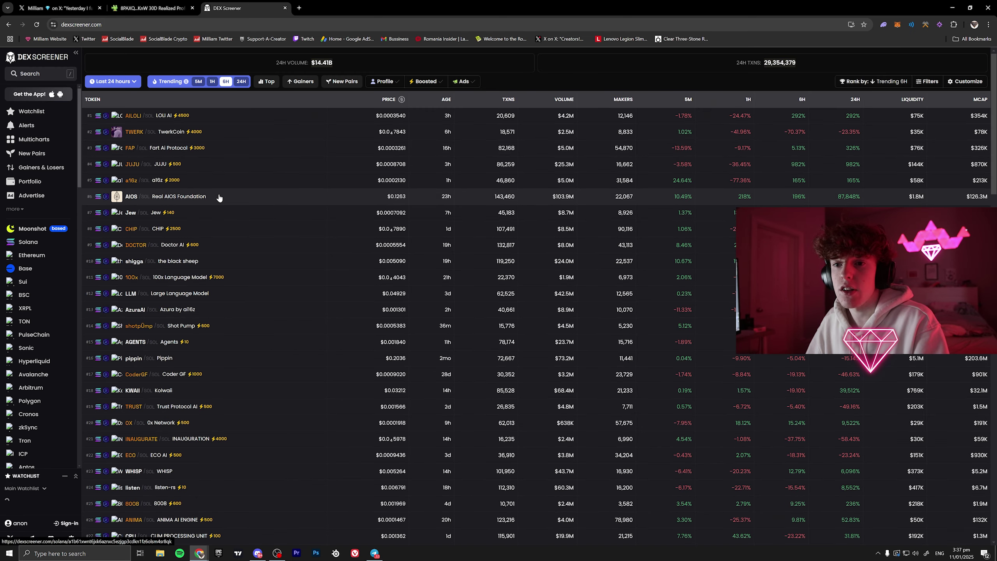
# - Rank trending tokens by 24H and open the Kolwaii (KWAII/SOL) pair page
pyautogui.hotkey('ctrl', '+')
pyautogui.hotkey('ctrl', '+')
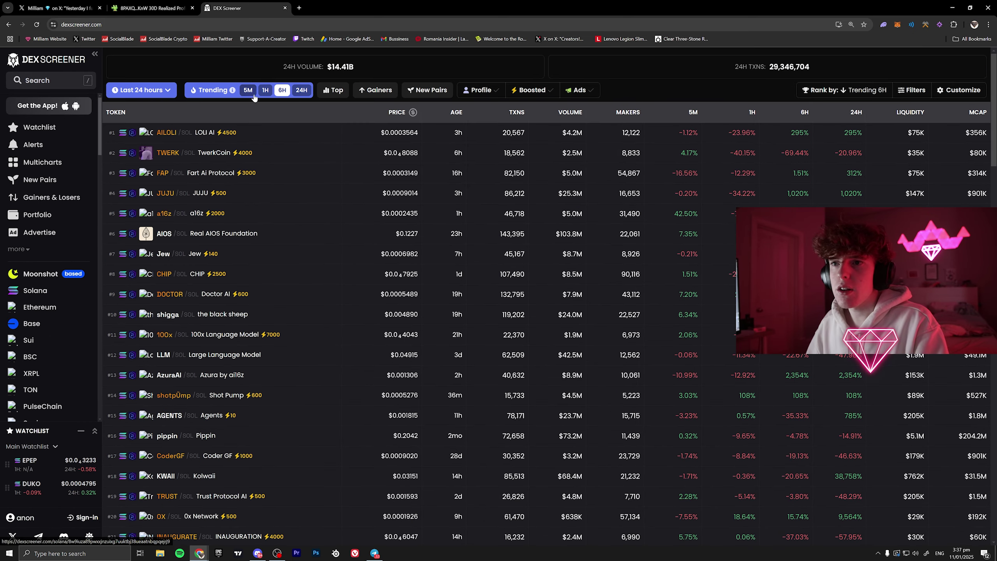
pyautogui.click(302, 90)
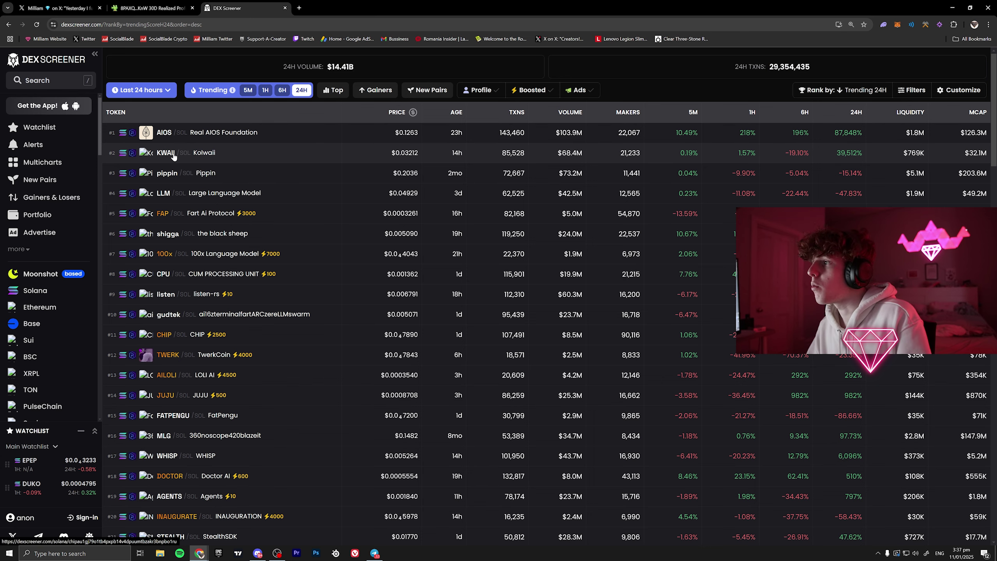
pyautogui.click(173, 149)
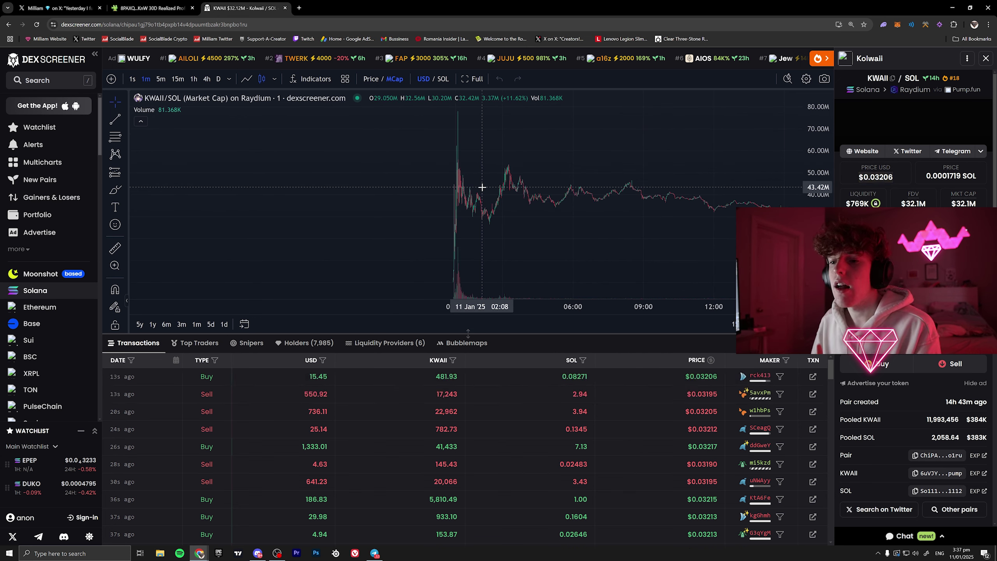
# - Show Kolwaii's Top Traders list and give the traders table more room
pyautogui.click(198, 343)
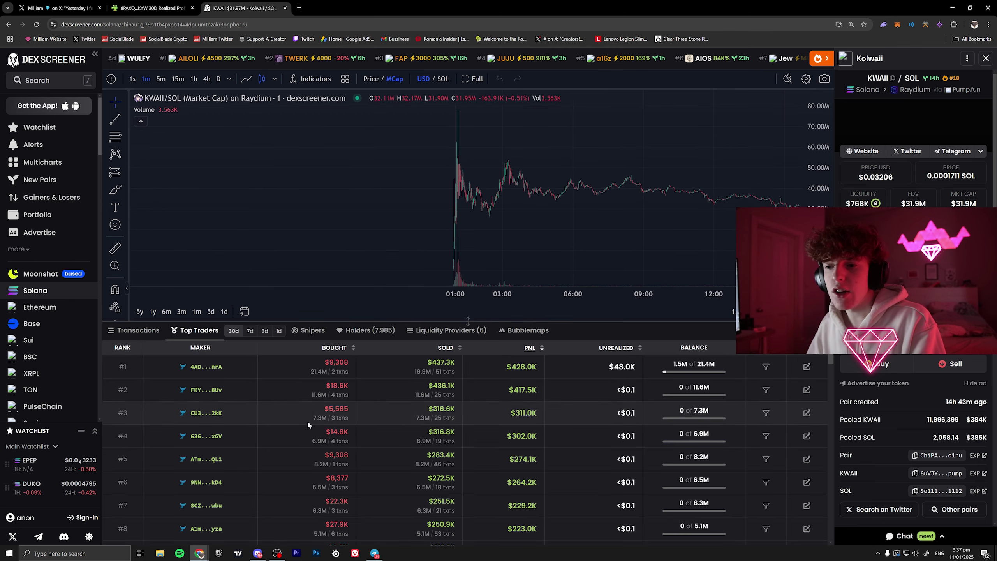
pyautogui.scroll(-7, 360, 373)
pyautogui.scroll(4, 360, 379)
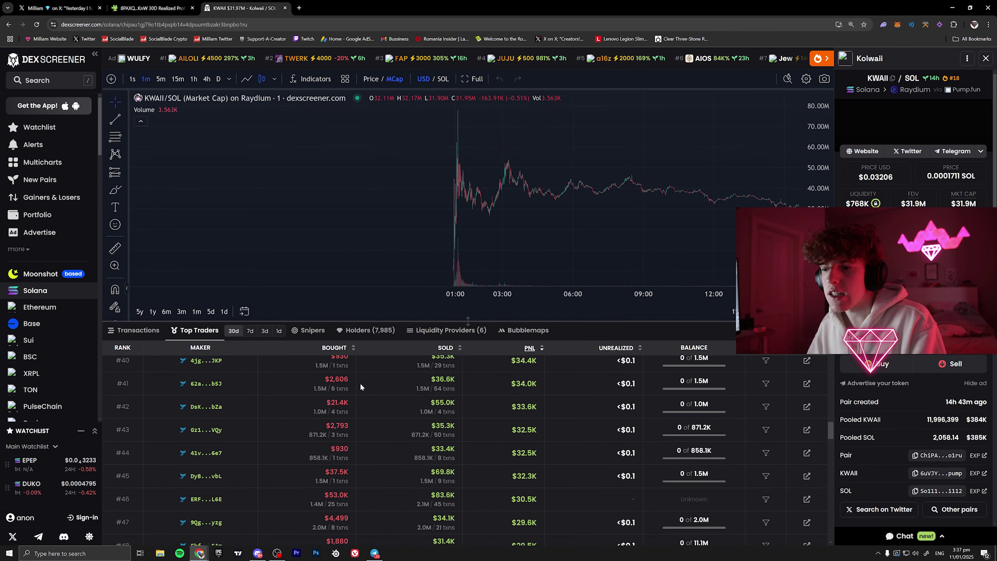
pyautogui.scroll(3, 362, 387)
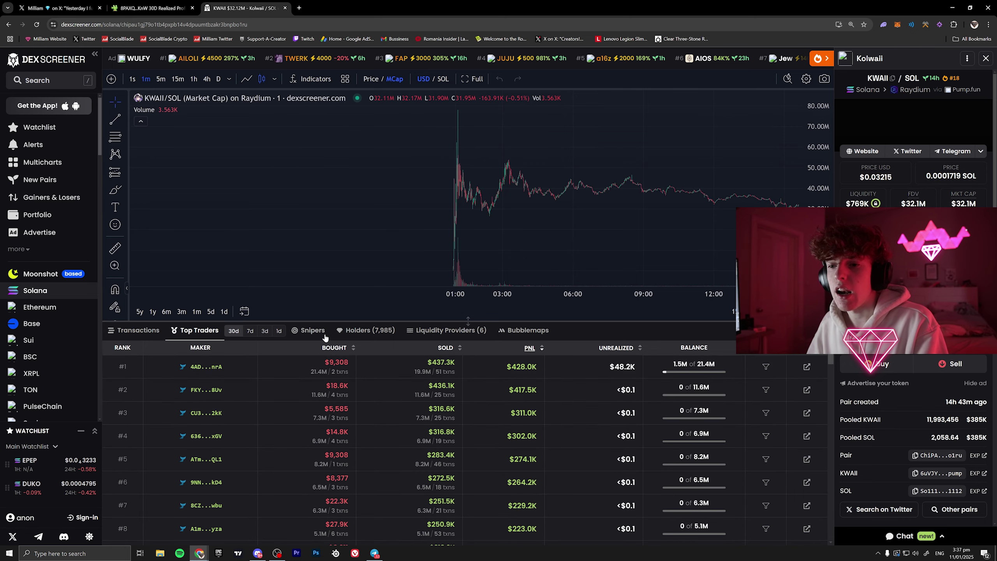
pyautogui.moveTo(326, 321); pyautogui.dragTo(327, 344)
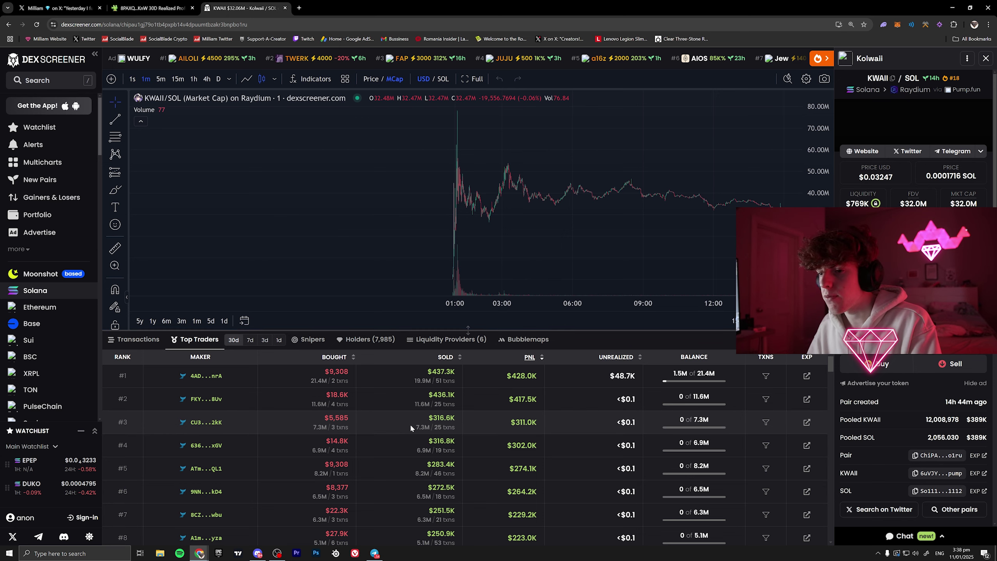
pyautogui.scroll(-1, 350, 375)
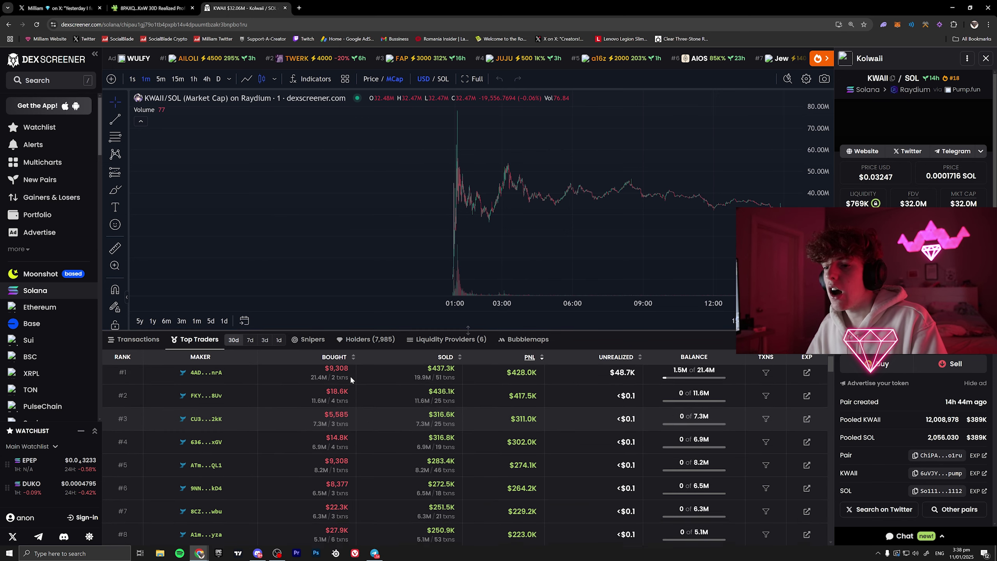
pyautogui.scroll(1, 353, 378)
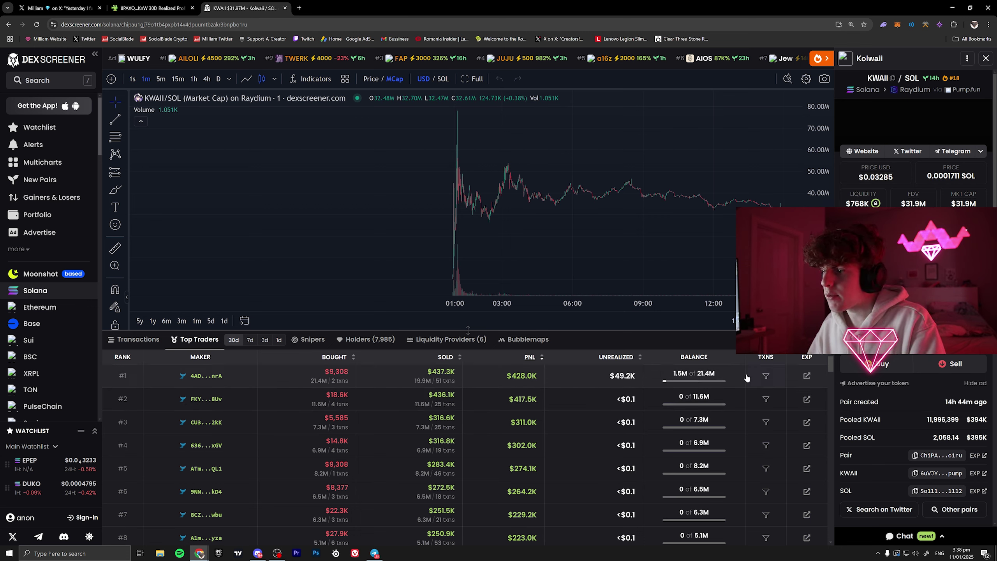
# - Highlight the #1 trader's bought amount, sold token amount and sold value
pyautogui.moveTo(310, 381); pyautogui.dragTo(352, 380)
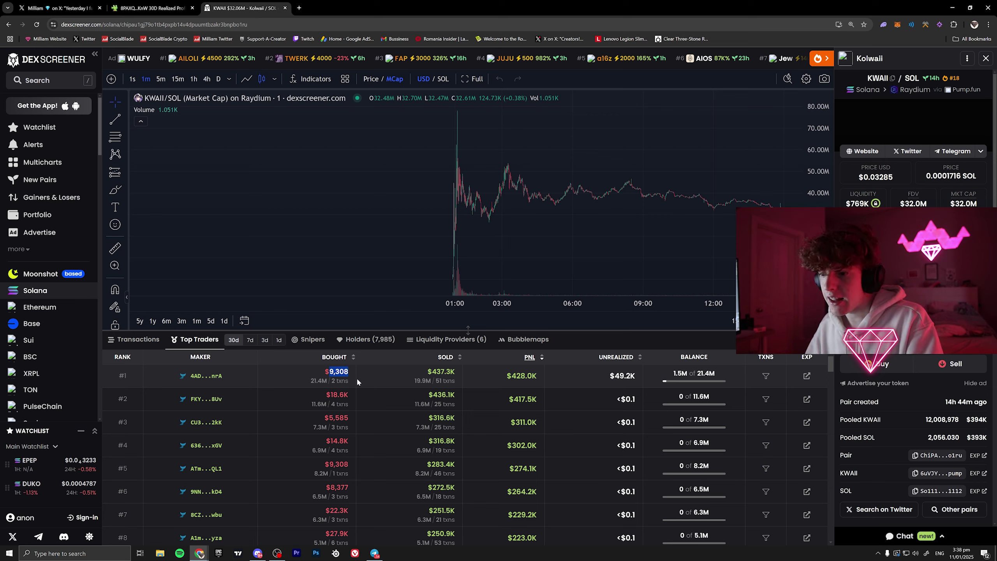
pyautogui.moveTo(415, 380); pyautogui.dragTo(435, 381)
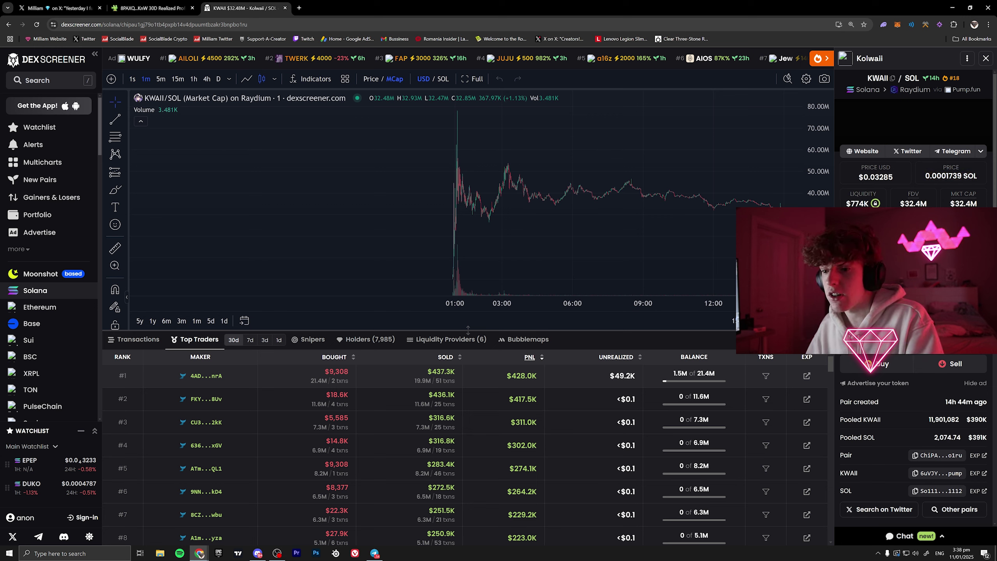
pyautogui.click(415, 385)
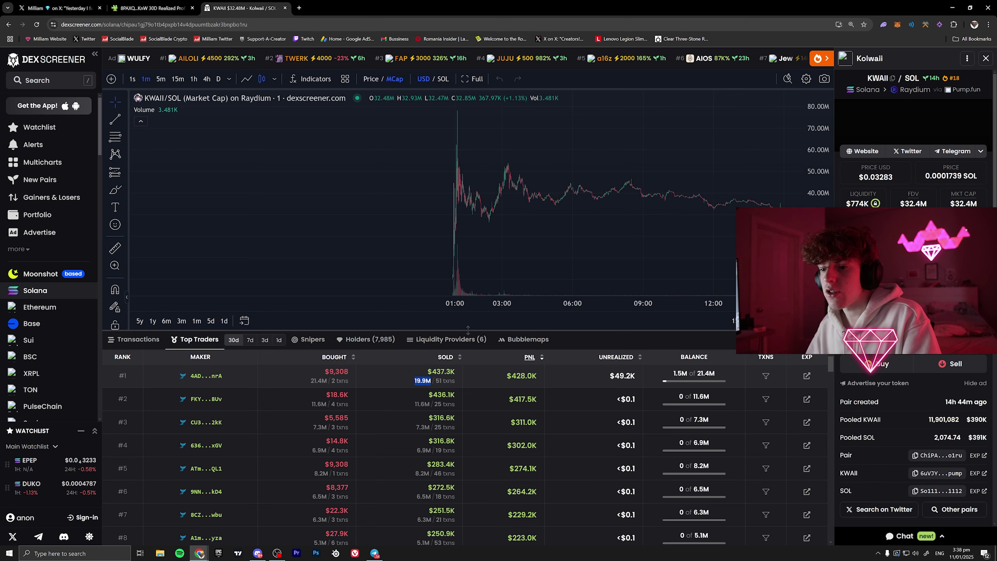
pyautogui.click(427, 374)
pyautogui.moveTo(441, 374); pyautogui.dragTo(584, 385)
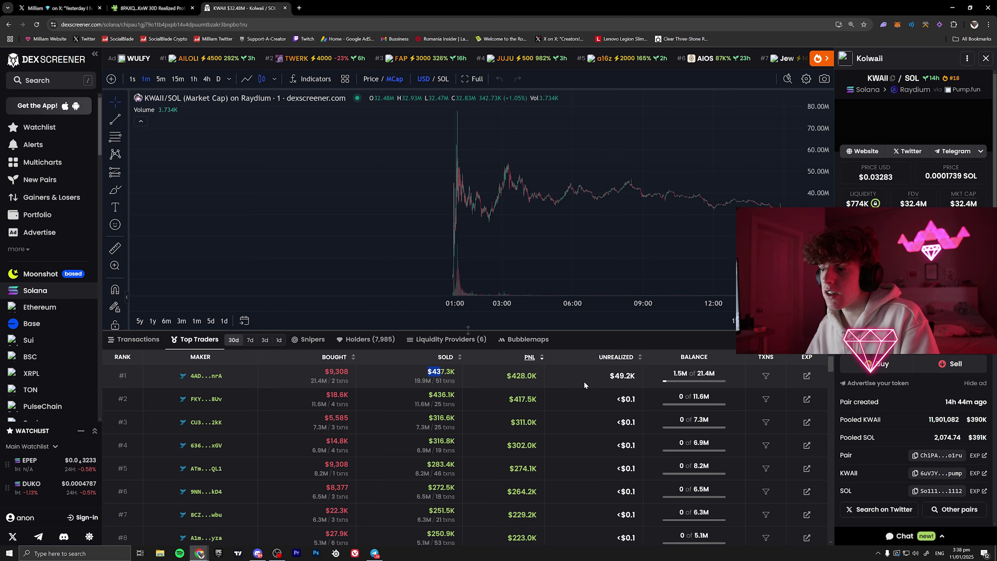
# - Filter the chart to the top trader's transactions and pan over their trade markers
pyautogui.click(765, 376)
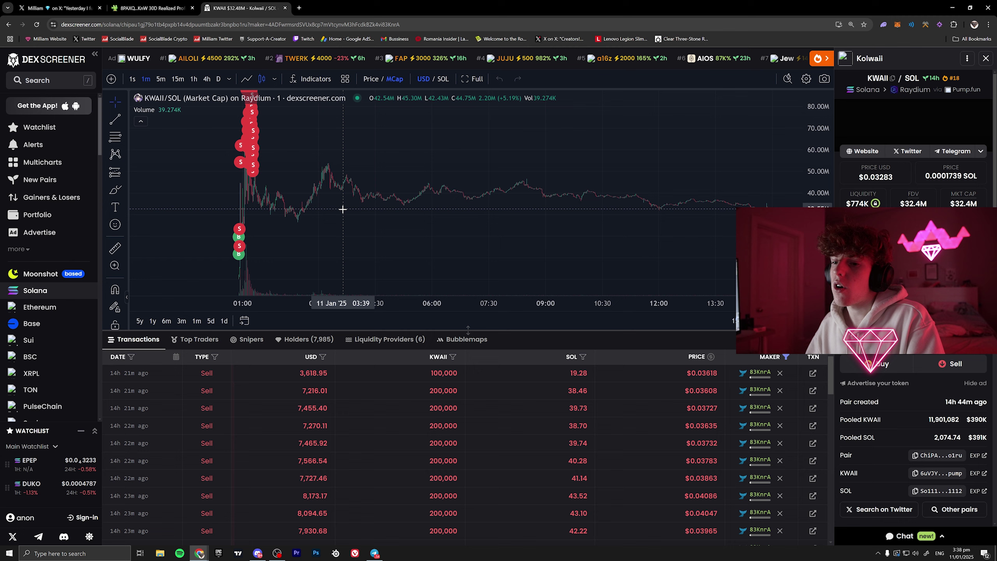
pyautogui.moveTo(348, 194); pyautogui.dragTo(589, 196)
pyautogui.scroll(6, 428, 207)
pyautogui.moveTo(283, 196); pyautogui.dragTo(549, 186)
pyautogui.moveTo(392, 186)
pyautogui.mouseDown()
pyautogui.moveTo(566, 187)
pyautogui.moveTo(405, 186)
pyautogui.mouseUp()
pyautogui.scroll(3, 405, 185)
pyautogui.scroll(4, 405, 185)
pyautogui.moveTo(396, 259)
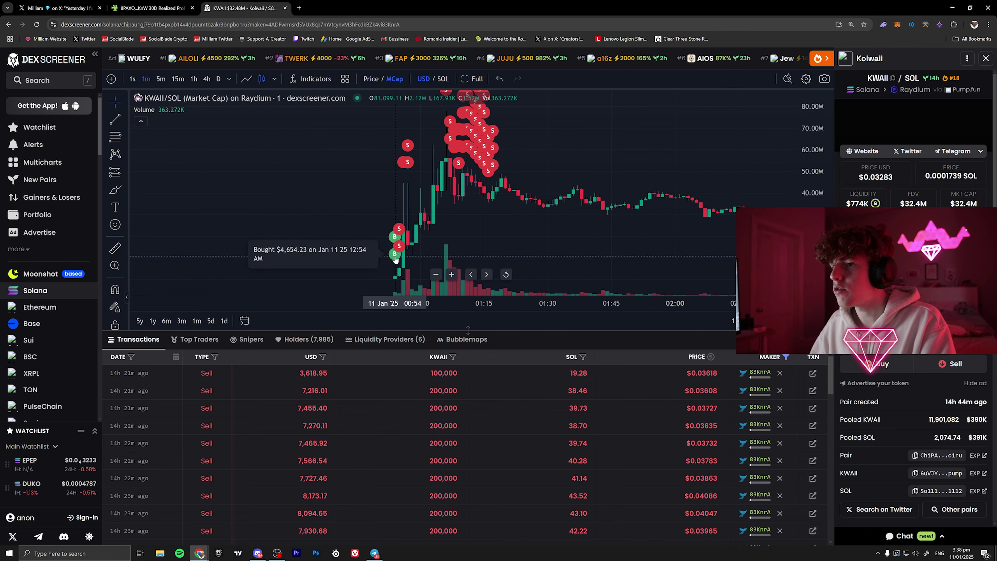
pyautogui.scroll(-5, 456, 526)
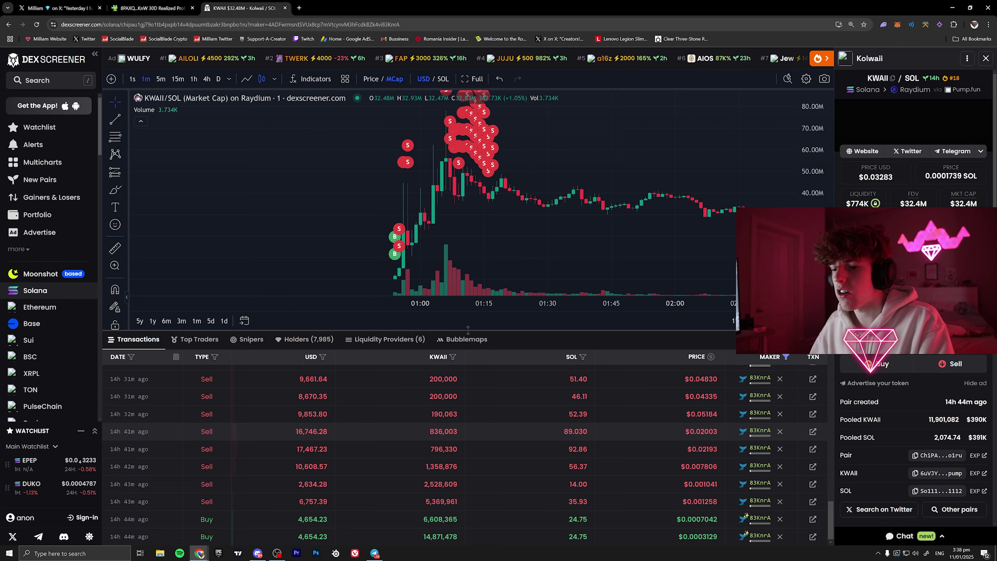
pyautogui.scroll(10, 488, 532)
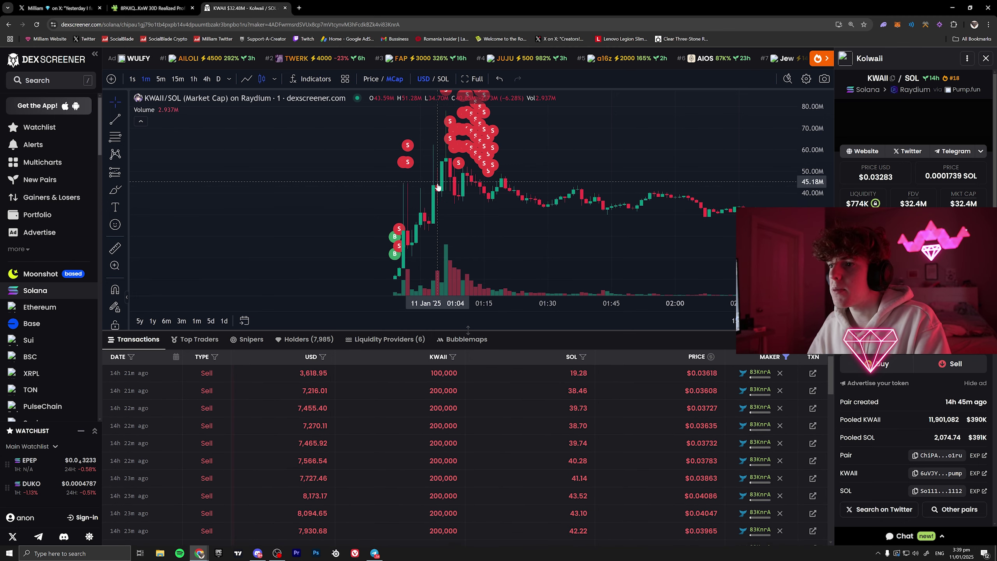
pyautogui.scroll(-3, 670, 195)
pyautogui.moveTo(670, 195); pyautogui.dragTo(411, 230)
# - Open the latest trade in Solscan and copy the signer's wallet address
pyautogui.moveTo(759, 375)
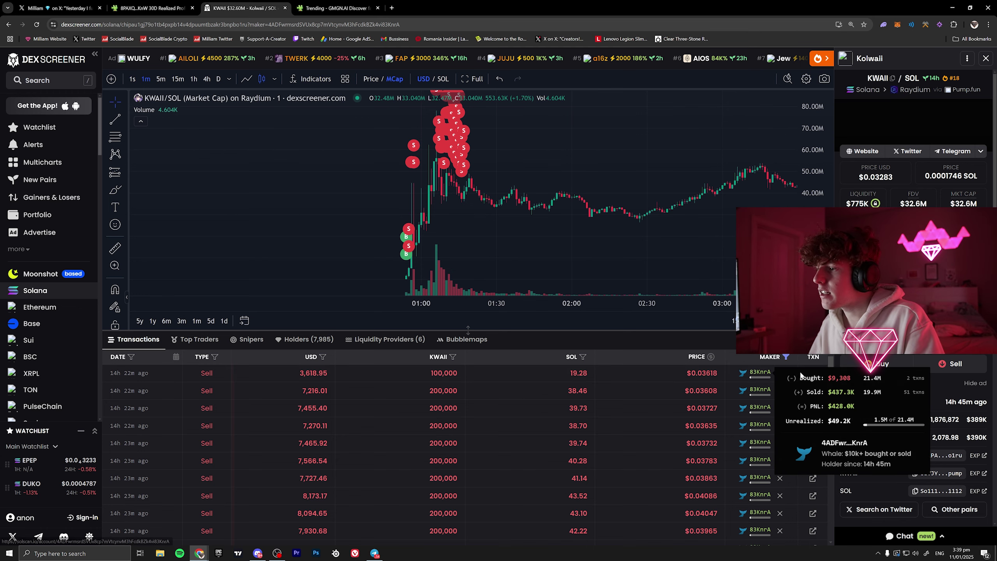
pyautogui.click(812, 373)
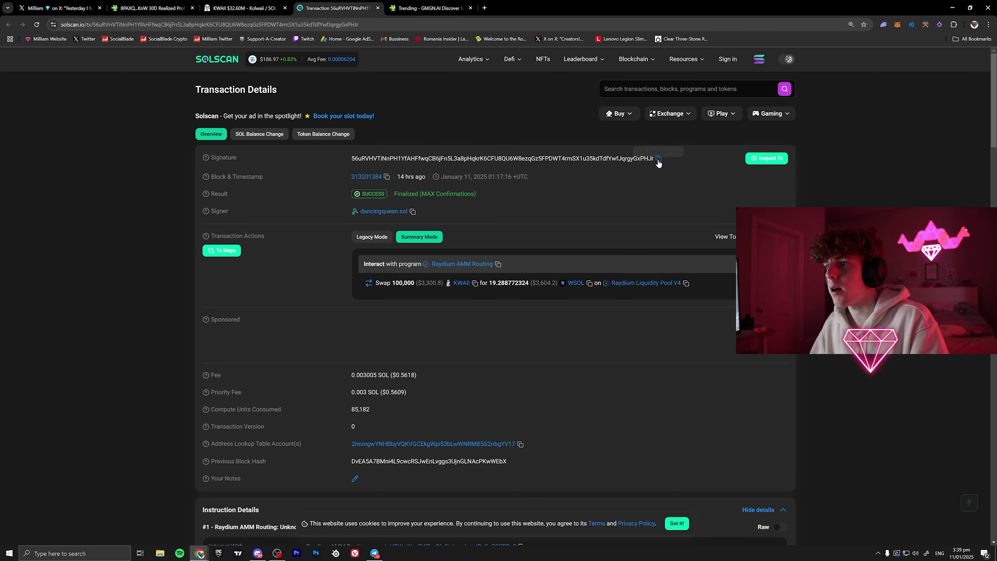
pyautogui.click(412, 213)
# - Paste the copied wallet address into GMGN's wallet search
pyautogui.click(428, 9)
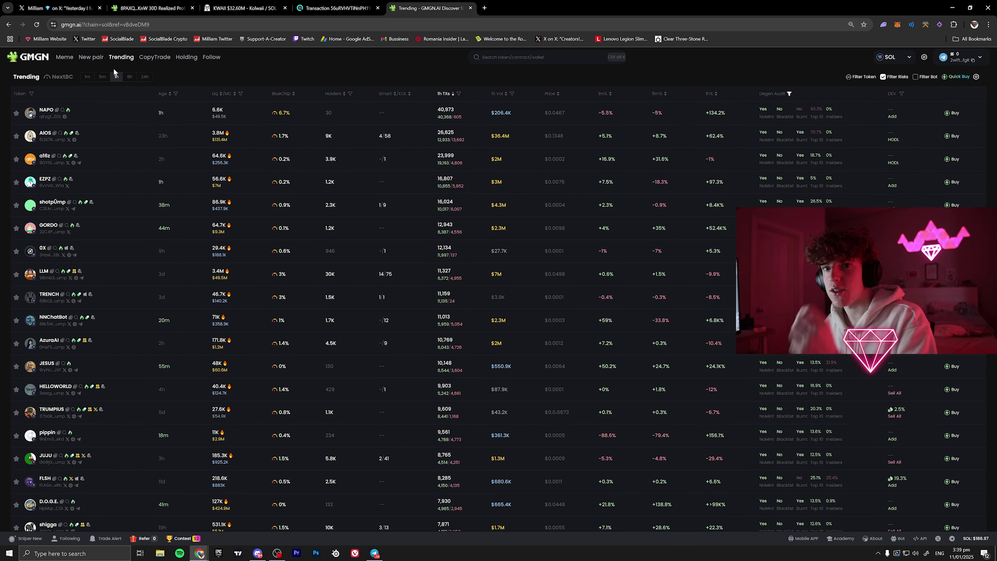
pyautogui.click(542, 57)
pyautogui.hotkey('ctrl', 'v')
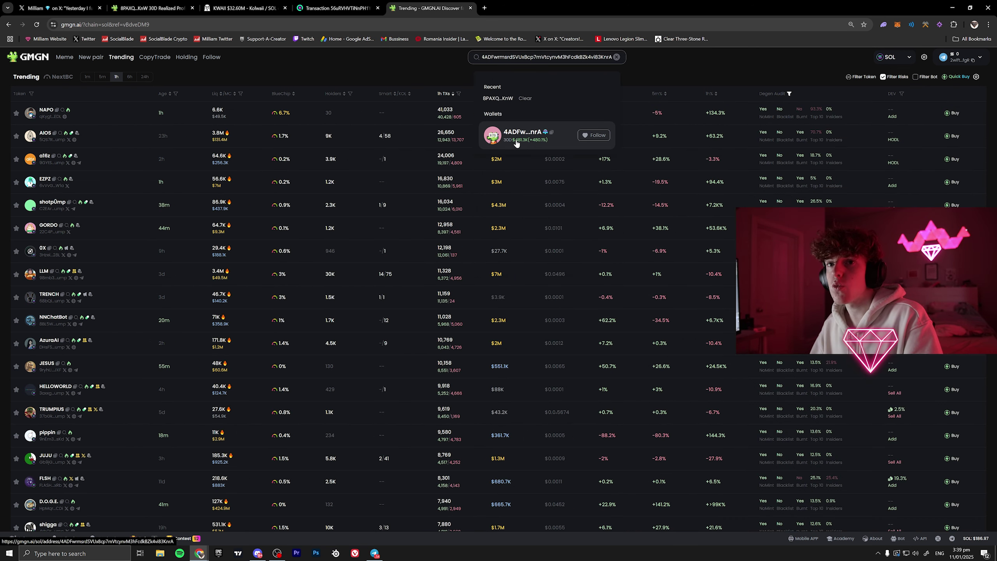
# - Load gmgn in a new tab, then open the searched wallet's profile from the results
pyautogui.click(484, 7)
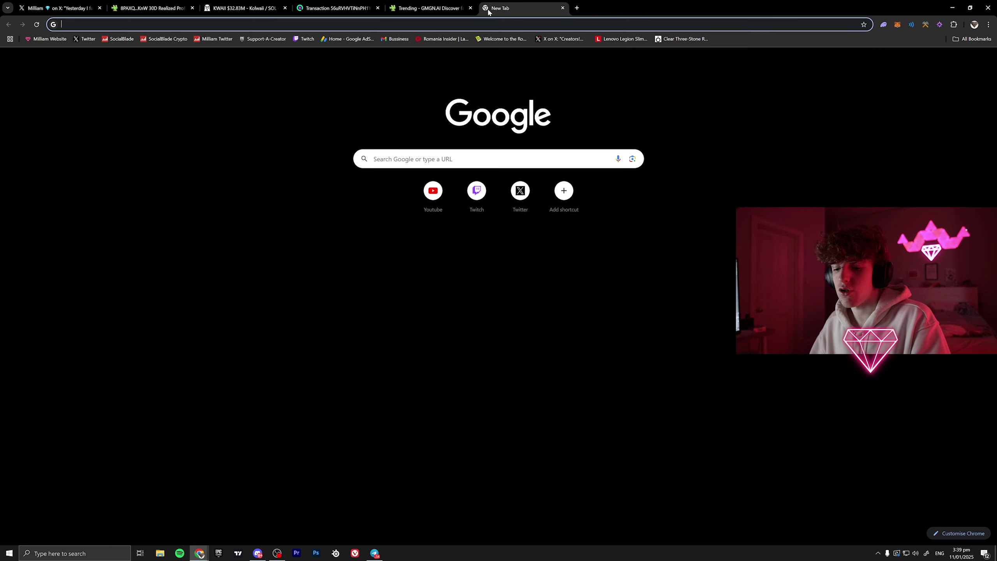
pyautogui.write('gmgn')
pyautogui.press('Return')
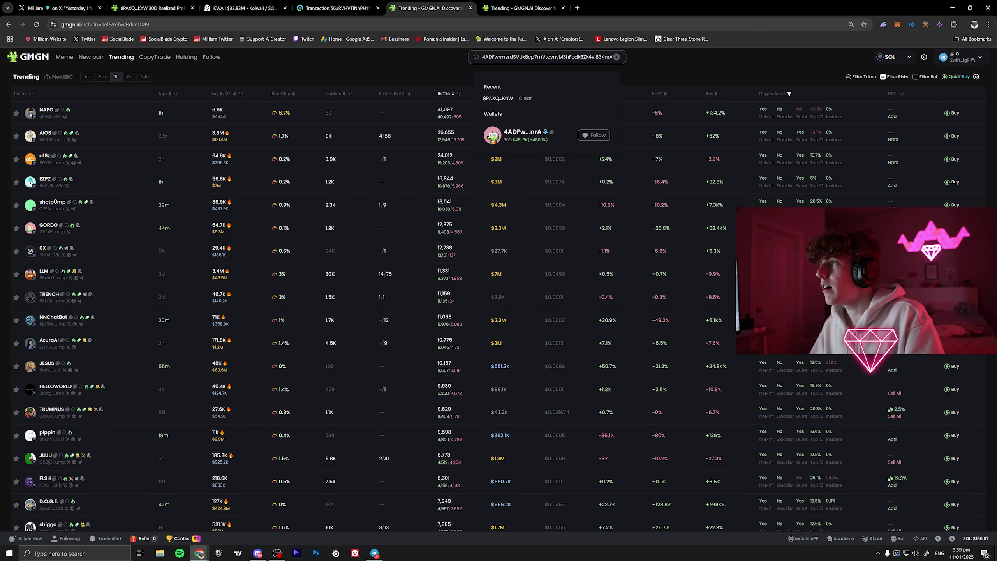
pyautogui.click(486, 8)
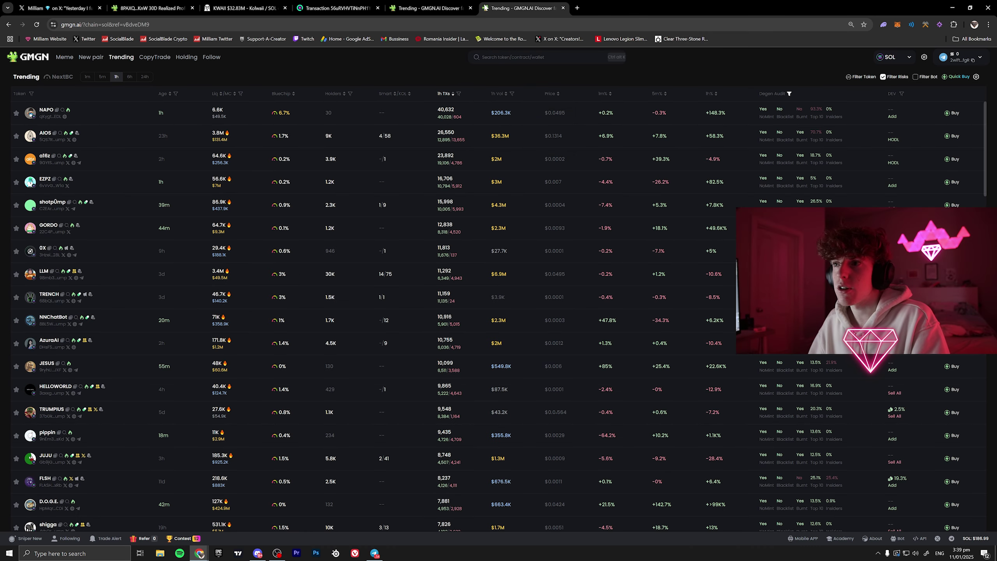
pyautogui.click(467, 8)
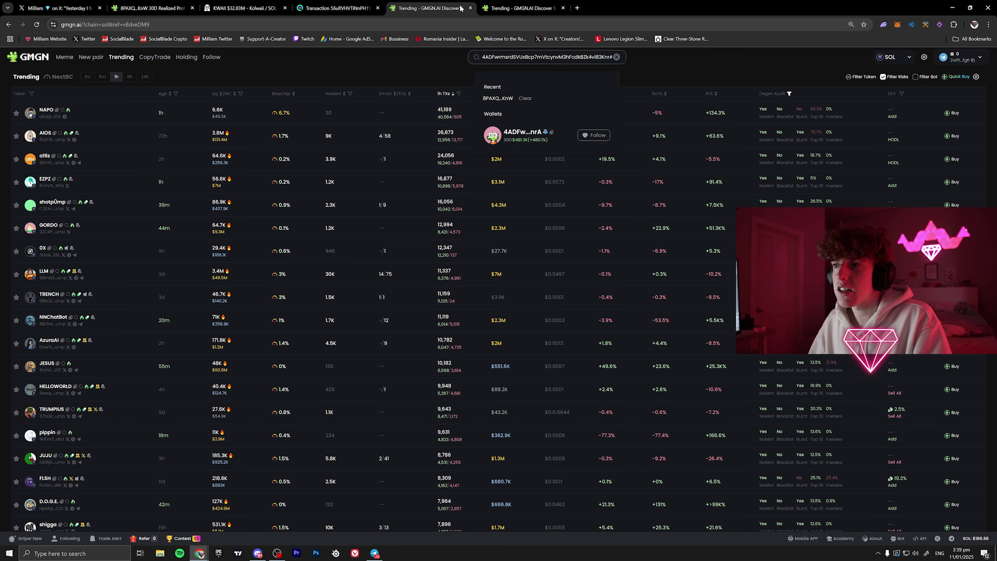
pyautogui.click(528, 142)
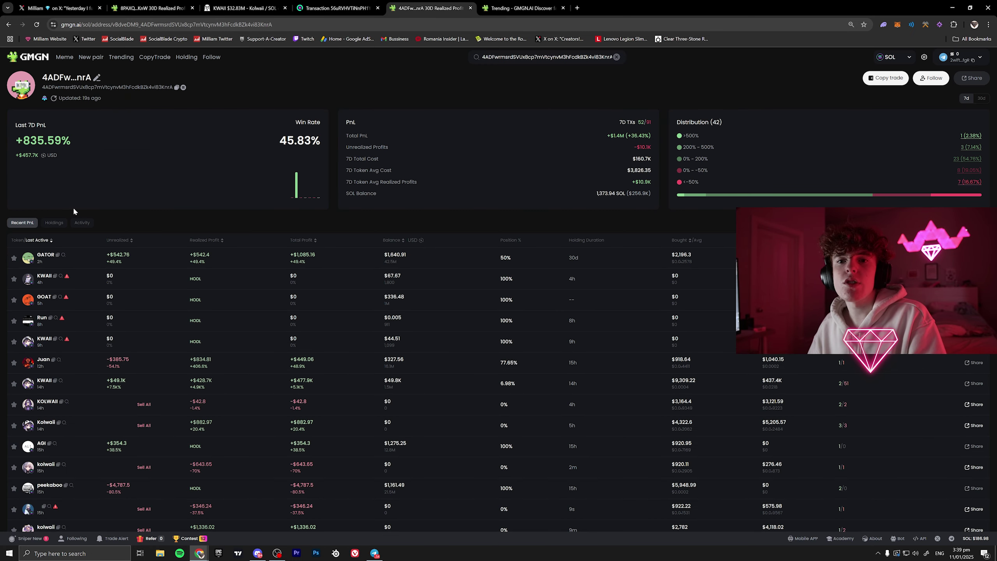
# - Switch the wallet stats to 30 days and mark the 44.9% win rate and 480.13% PnL
pyautogui.moveTo(296, 176)
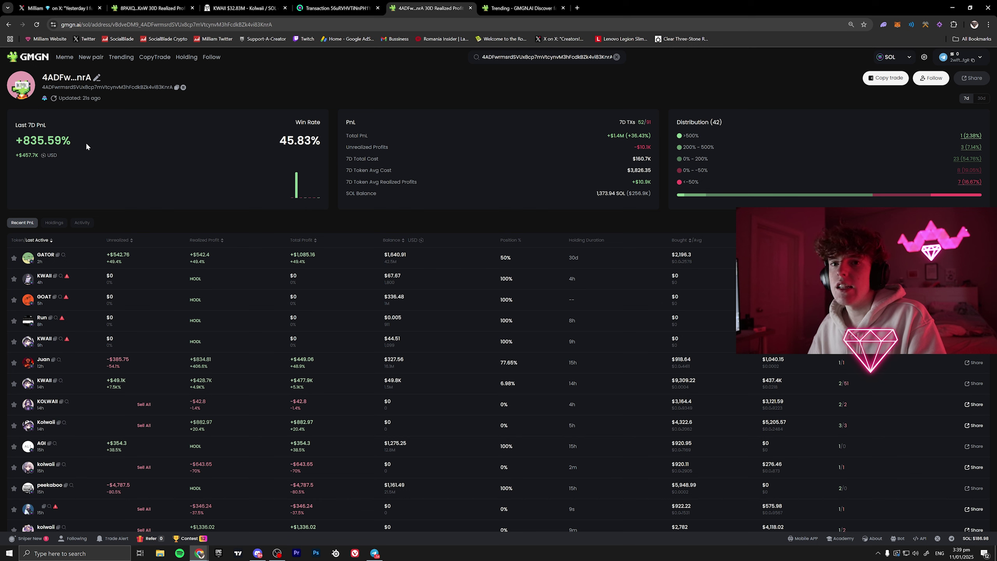
pyautogui.click(982, 98)
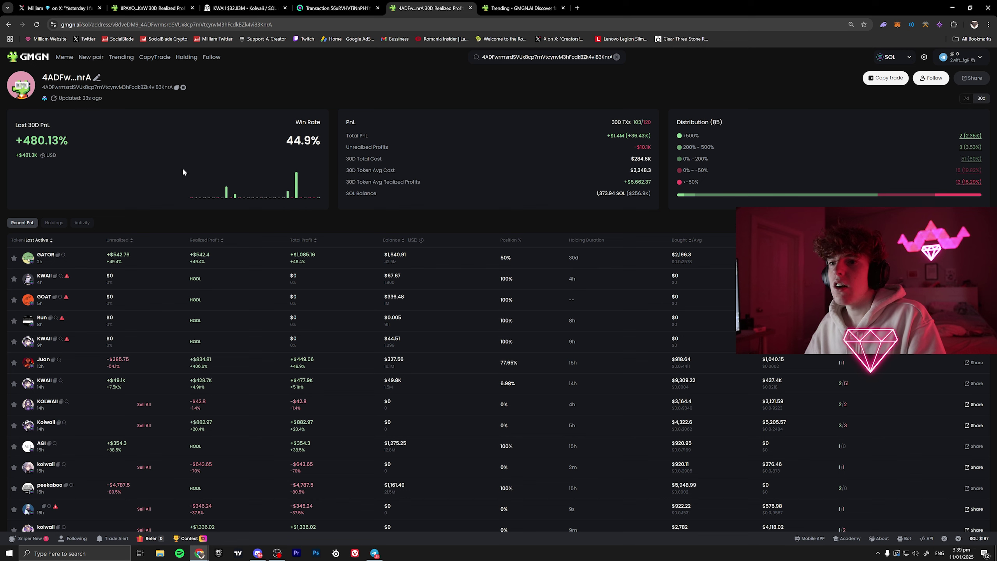
pyautogui.moveTo(280, 137); pyautogui.dragTo(311, 141)
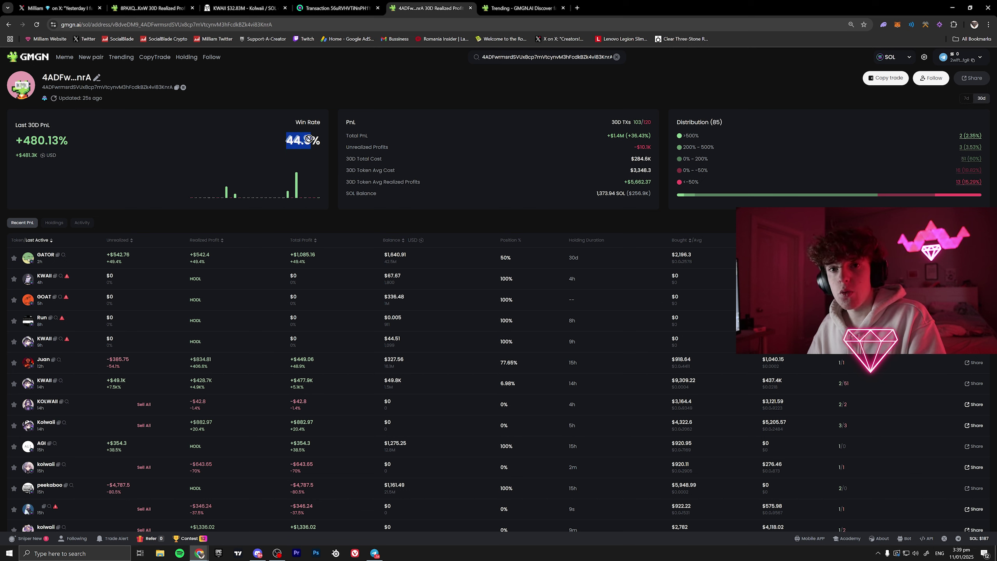
pyautogui.click(37, 153)
pyautogui.doubleClick(41, 141)
pyautogui.moveTo(58, 141); pyautogui.dragTo(69, 141)
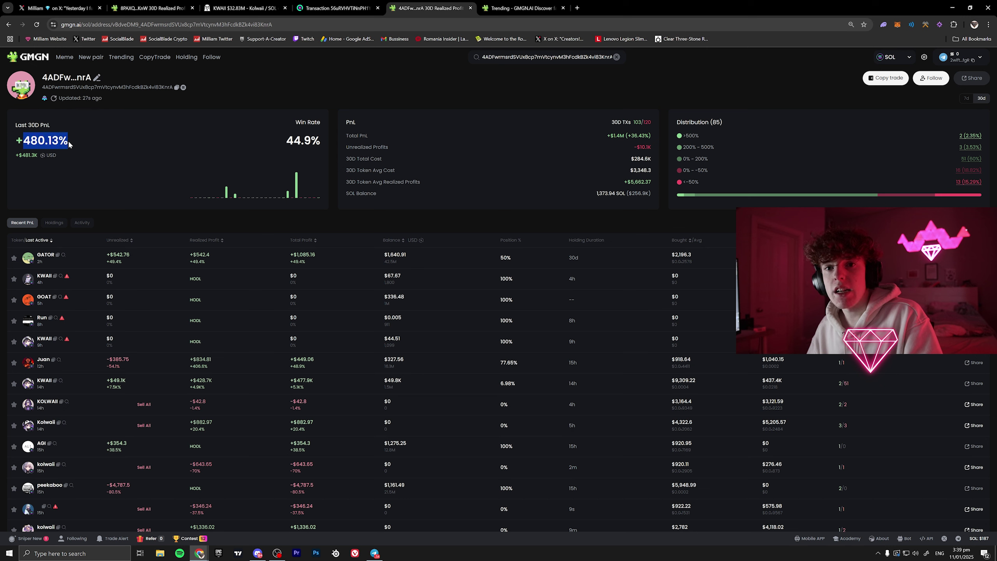
pyautogui.click(70, 142)
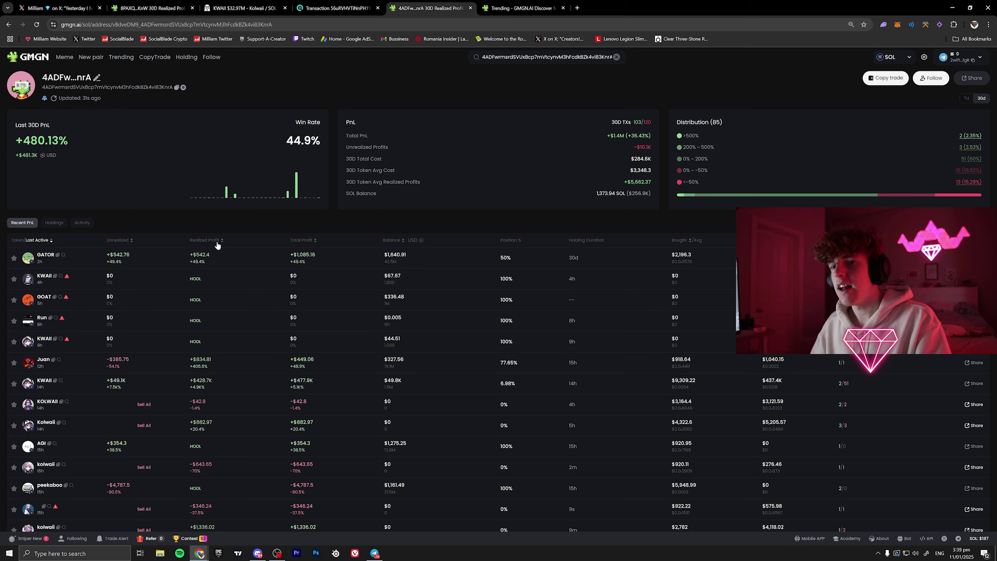
# - Sort the token list by realized profit, led by KWAII at +$428.7K
pyautogui.click(199, 240)
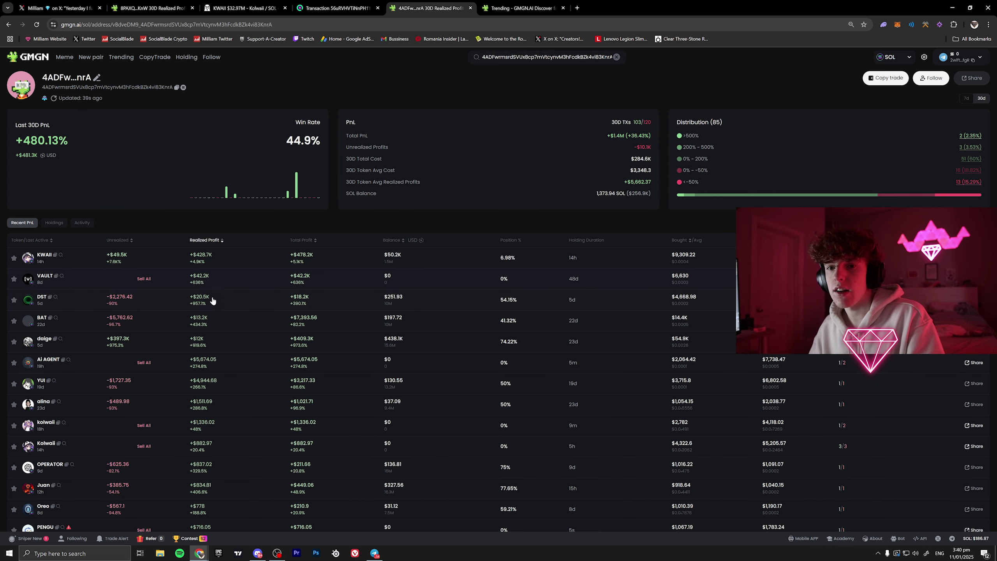
pyautogui.scroll(-15, 205, 359)
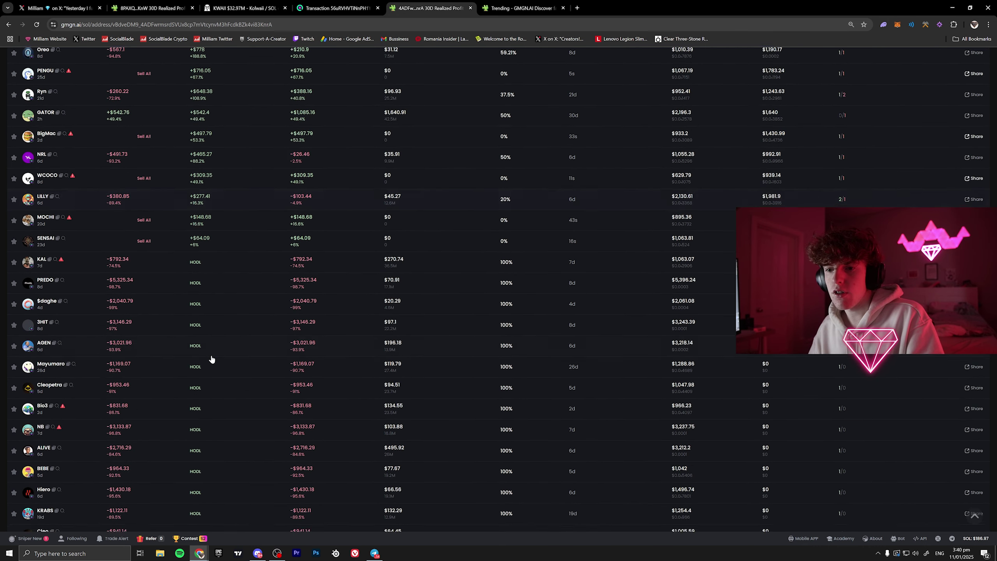
pyautogui.scroll(15, 231, 312)
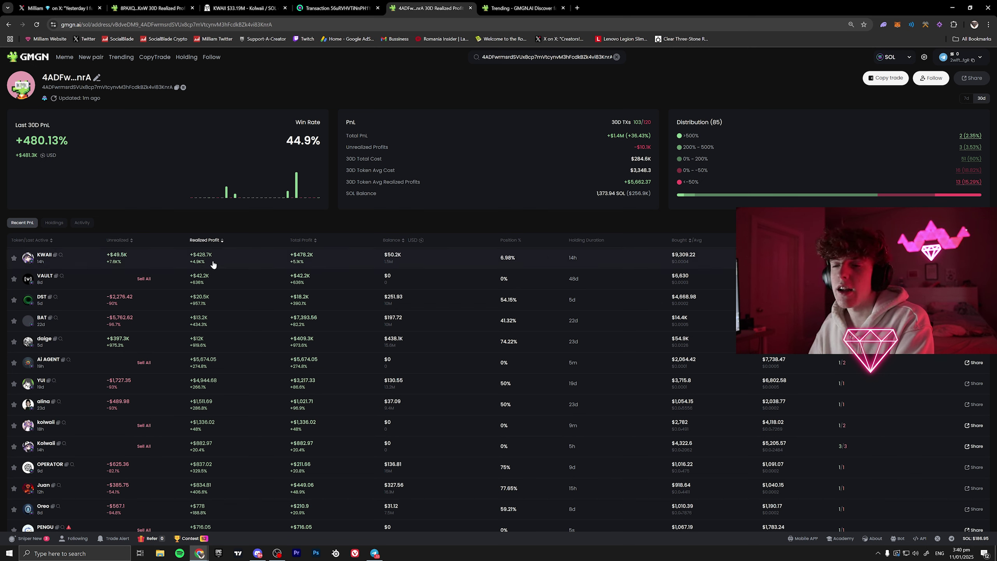
# - Load the neo.bullx.io wallet tracker in a new tab and start adding a wallet
pyautogui.click(577, 8)
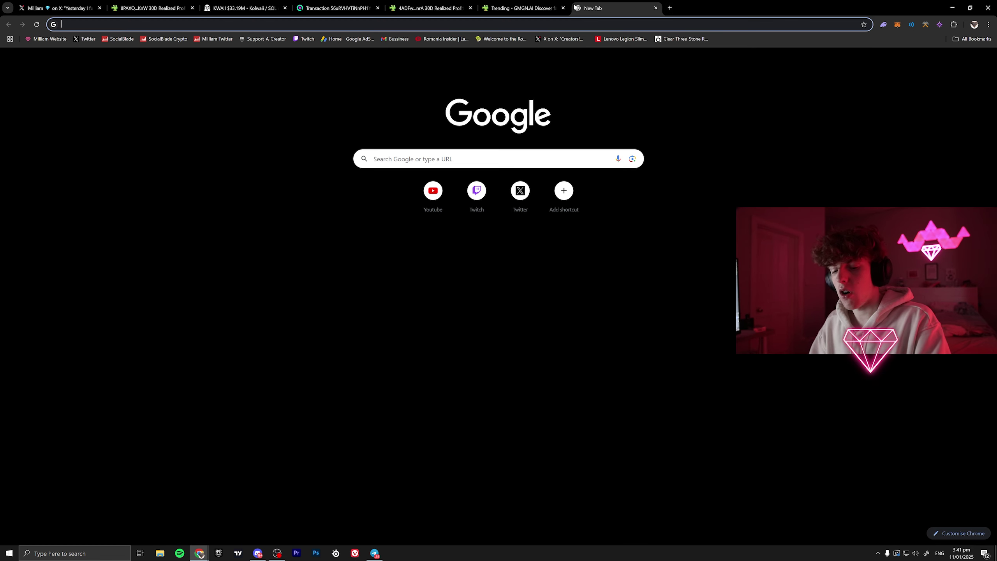
pyautogui.write('neo')
pyautogui.press('Return')
pyautogui.moveTo(568, 4); pyautogui.dragTo(476, 5)
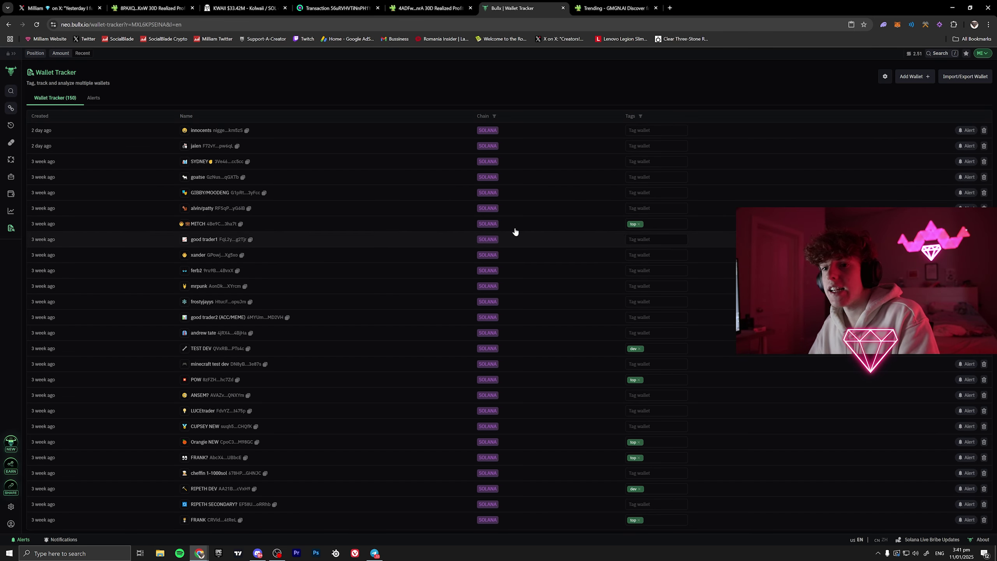
pyautogui.click(916, 76)
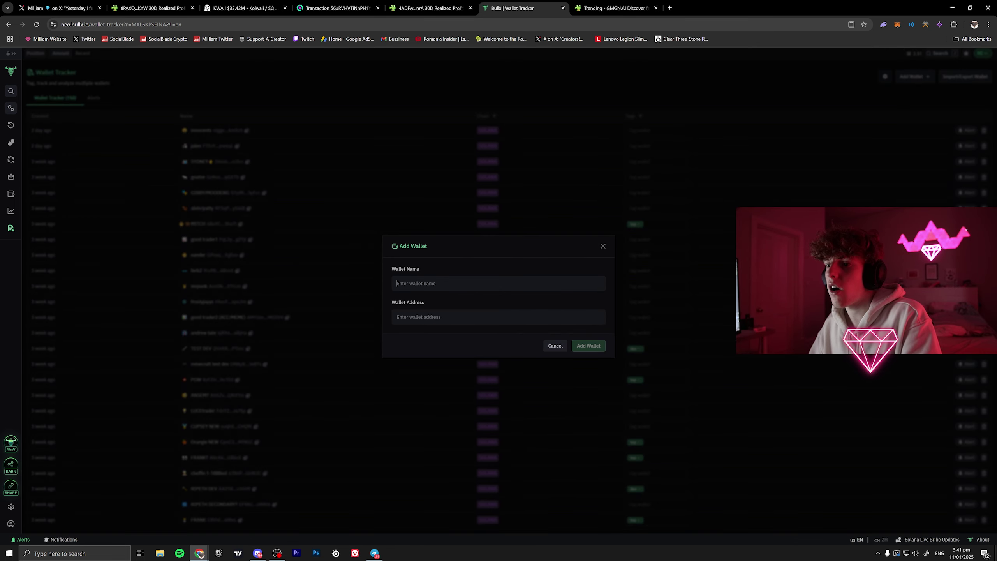
# - Copy the wallet's full address from its GMGN profile tab
pyautogui.click(595, 6)
pyautogui.click(416, 7)
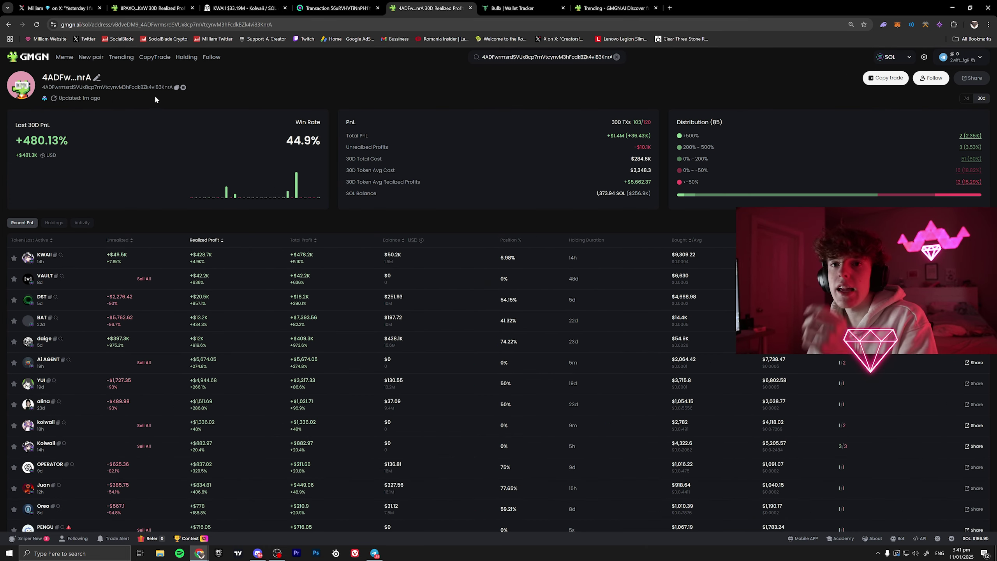
pyautogui.click(177, 87)
pyautogui.click(613, 7)
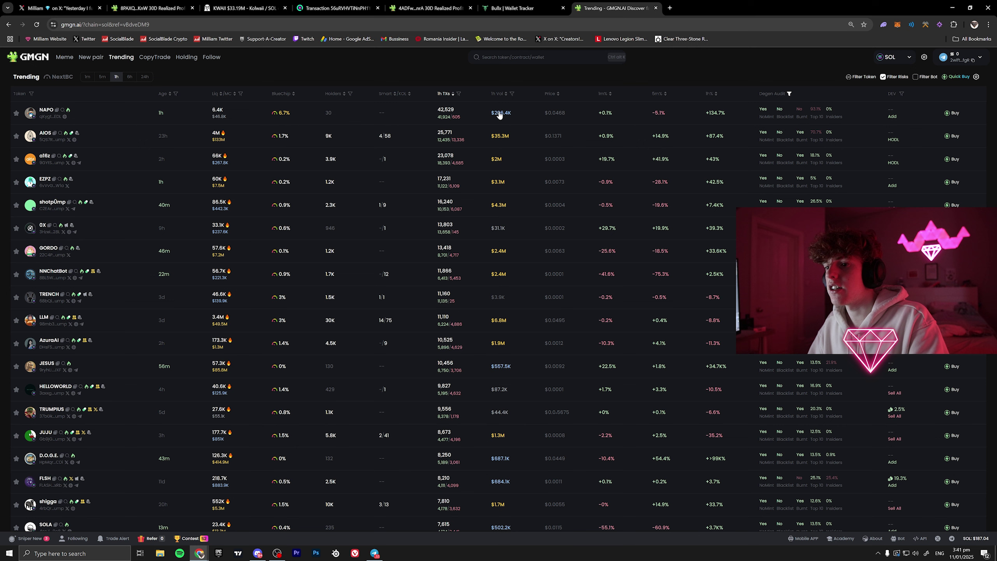
pyautogui.click(512, 8)
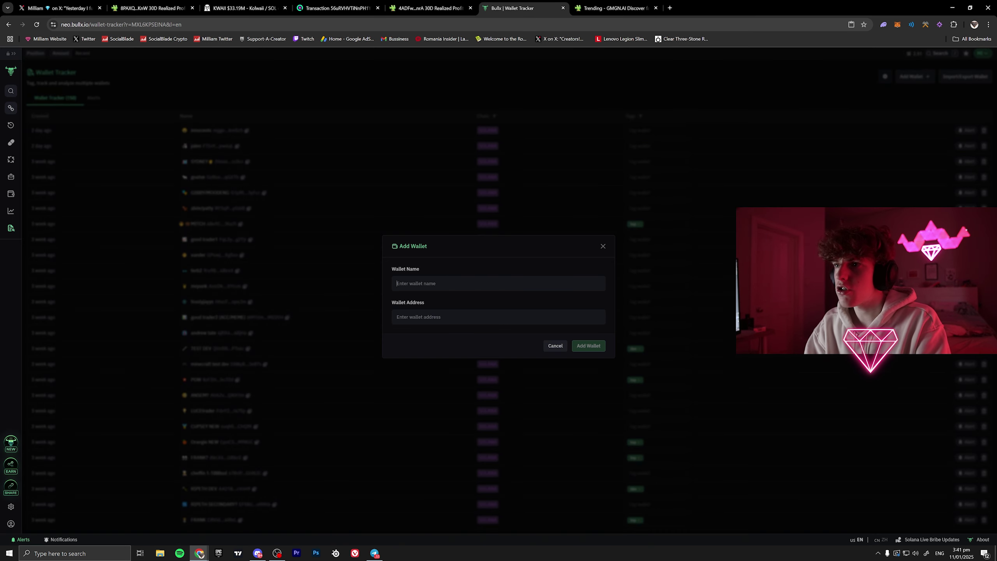
# - Save the pasted address under the name 'kolwaii whale' and browse its emoji choices
pyautogui.write('kol')
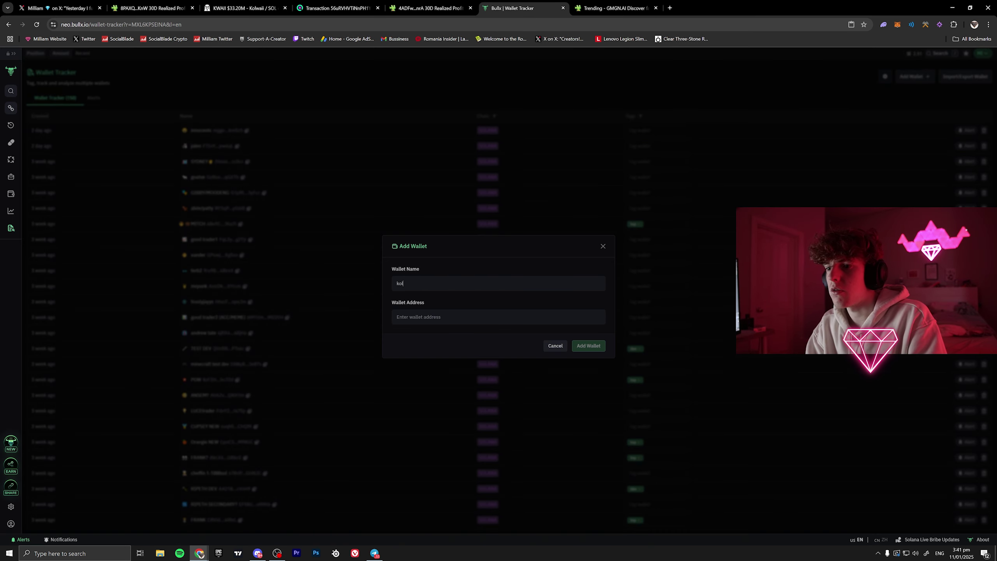
pyautogui.write('waii whale')
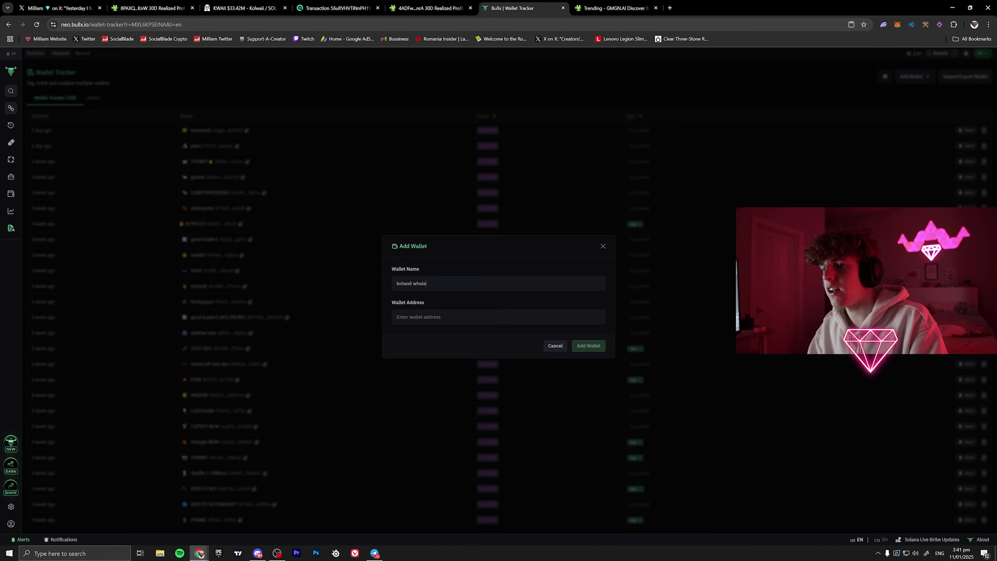
pyautogui.hotkey('ctrl', 'v')
pyautogui.click(595, 346)
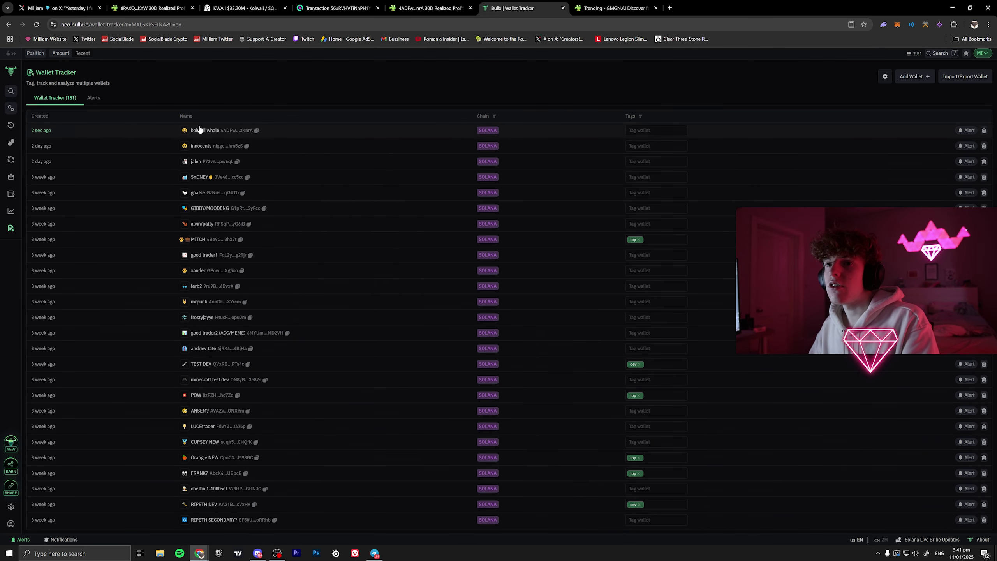
pyautogui.click(184, 130)
pyautogui.click(184, 171)
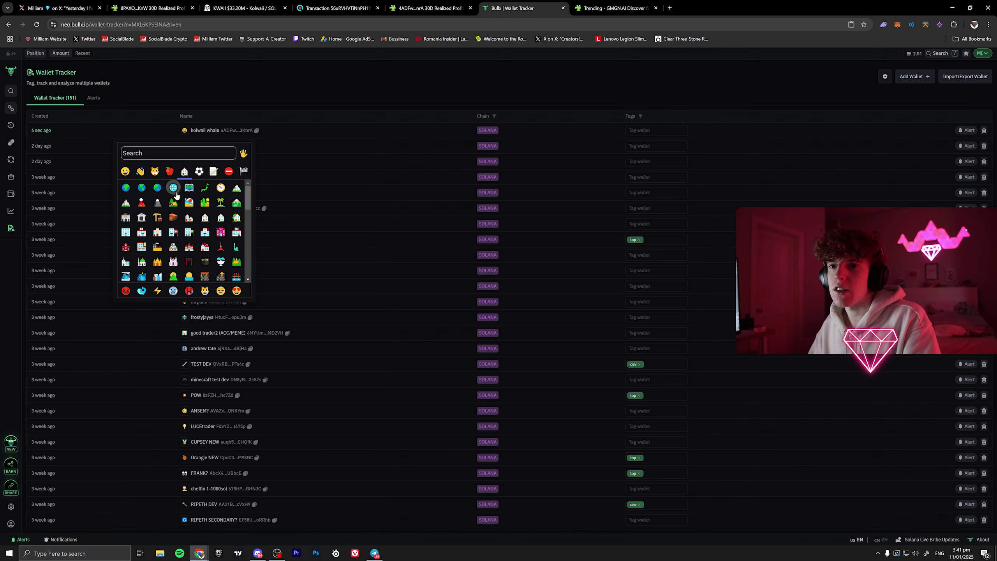
pyautogui.click(313, 83)
# - Switch back to the top trader's GMGN wallet profile tab with +480.13% 30-day PnL
pyautogui.click(614, 8)
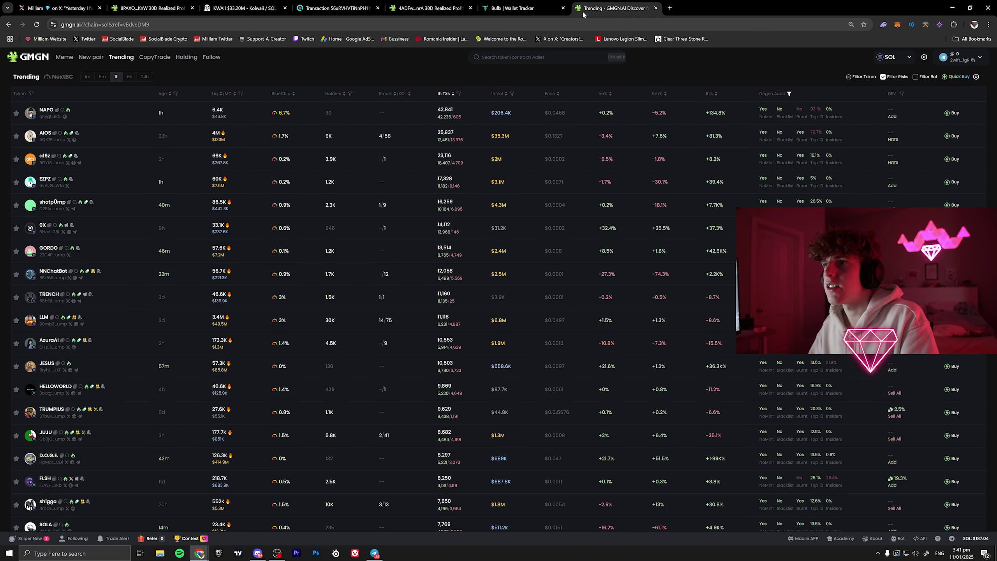
pyautogui.click(406, 4)
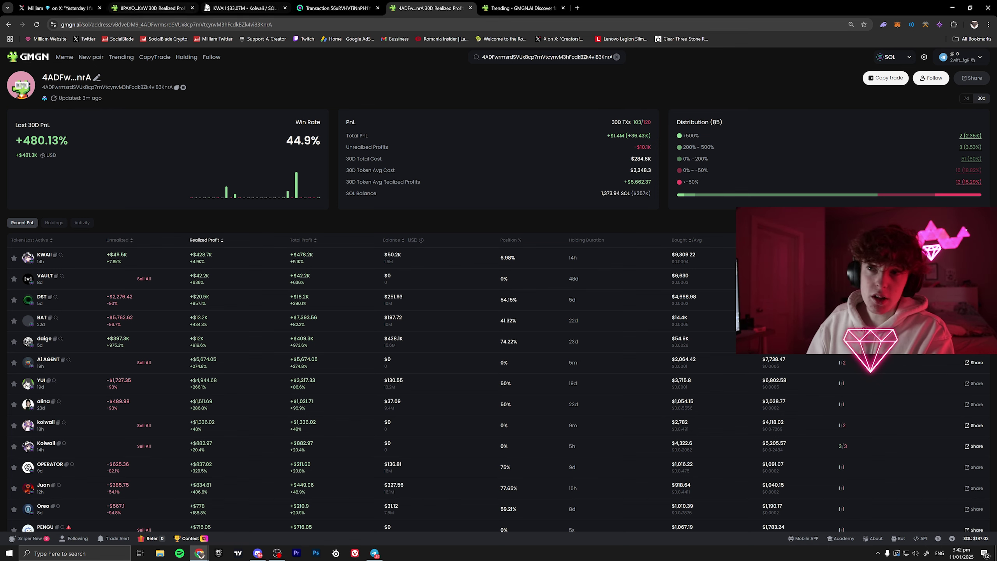
pyautogui.click(248, 8)
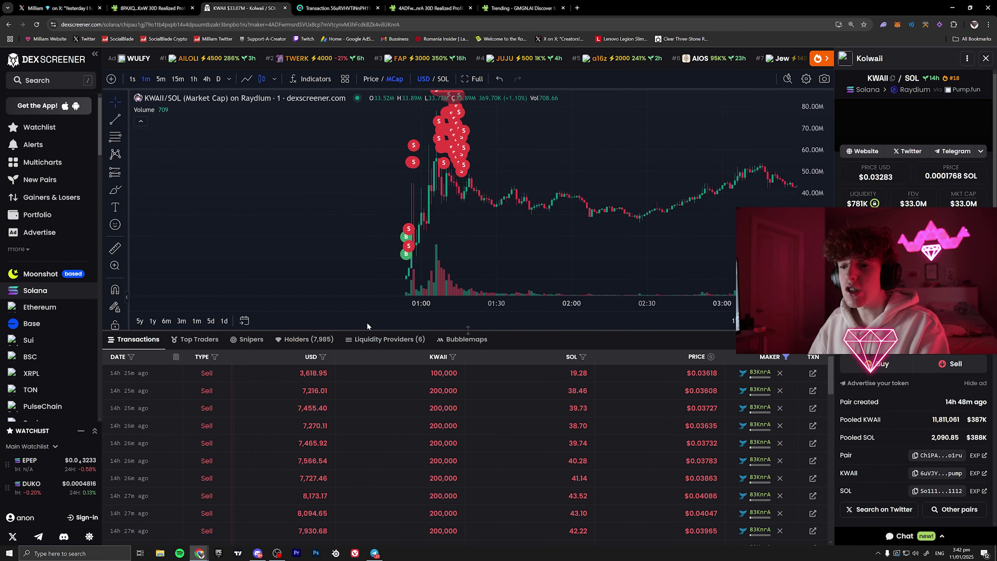
pyautogui.moveTo(364, 328); pyautogui.dragTo(333, 320)
pyautogui.click(193, 331)
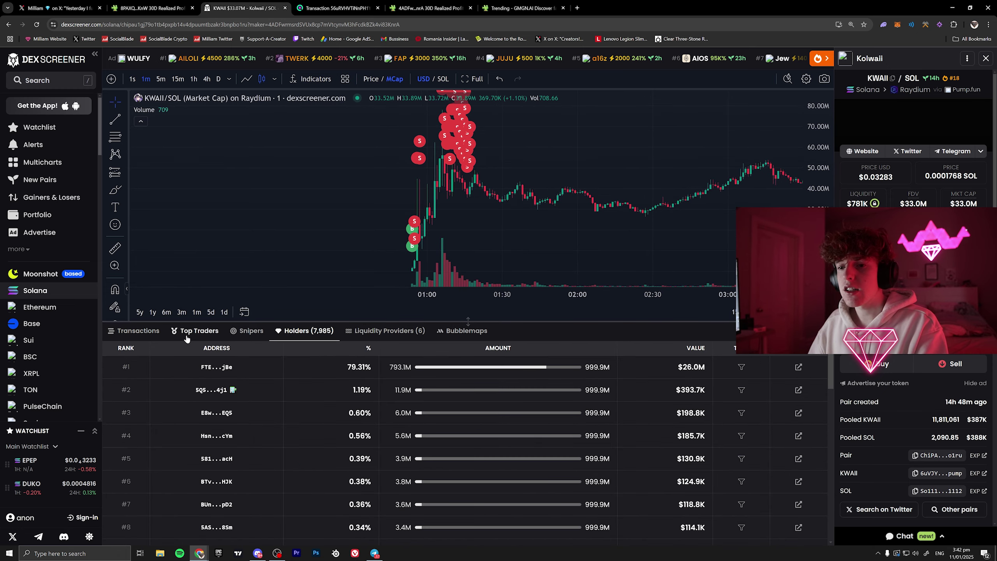
pyautogui.moveTo(265, 322); pyautogui.dragTo(267, 294)
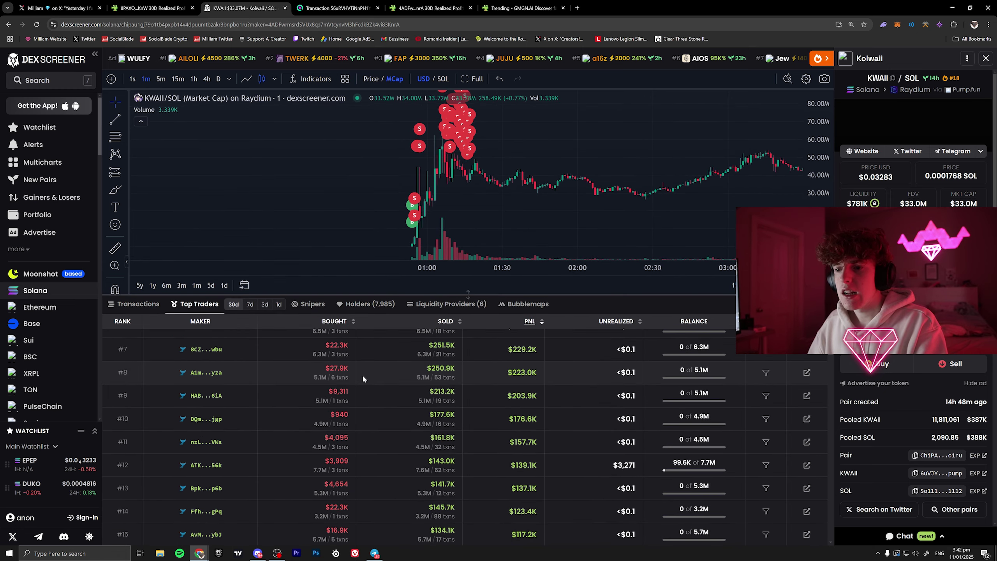
pyautogui.scroll(5, 363, 378)
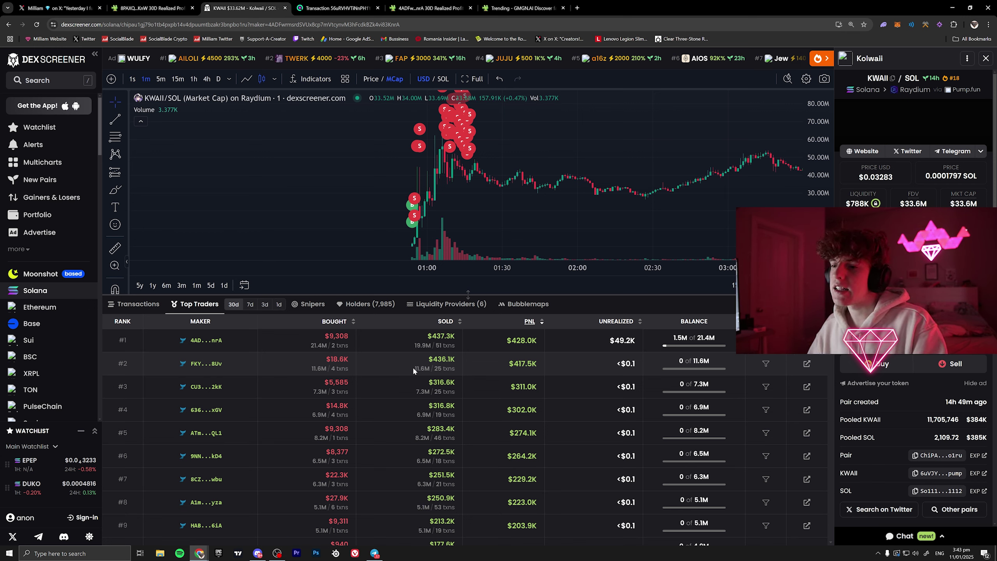
pyautogui.moveTo(413, 366); pyautogui.dragTo(449, 370)
pyautogui.click(449, 370)
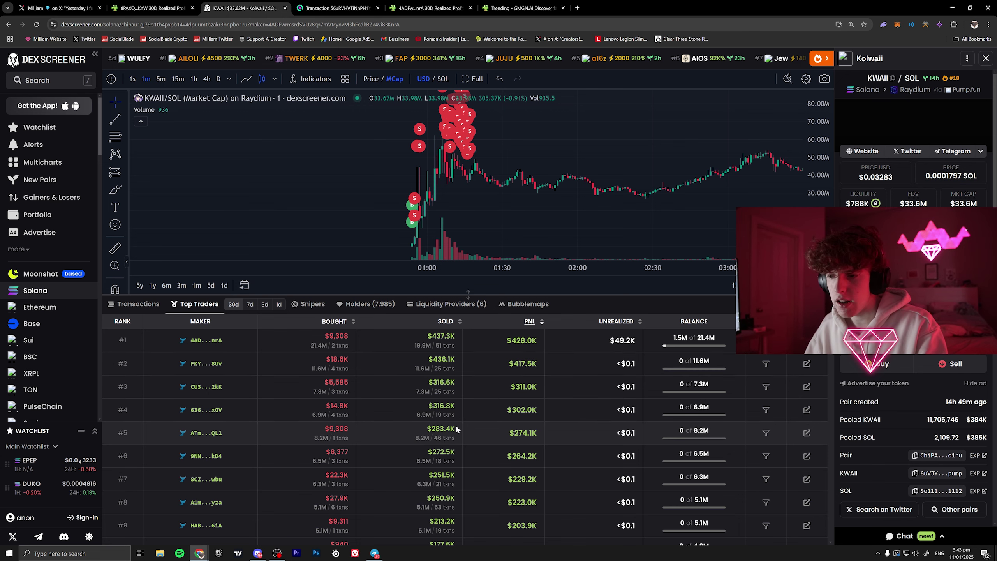
pyautogui.scroll(-1, 456, 429)
pyautogui.scroll(-4, 419, 421)
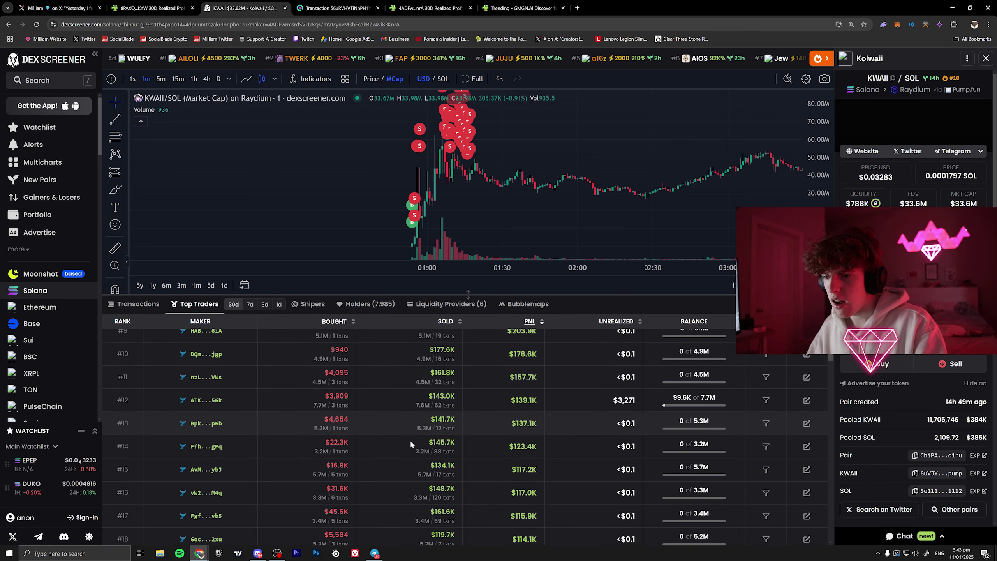
pyautogui.scroll(-6, 411, 443)
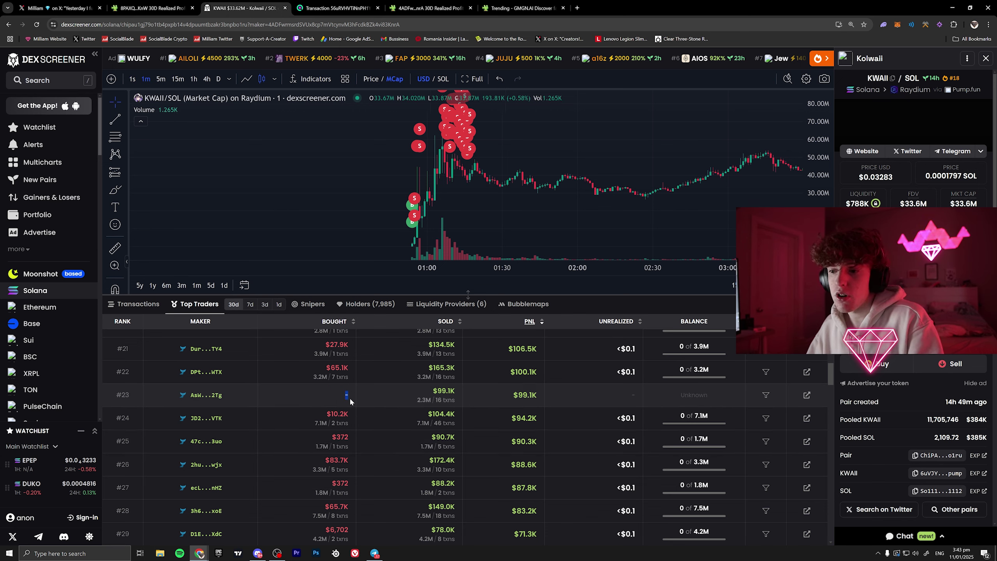
pyautogui.moveTo(420, 400); pyautogui.dragTo(427, 402)
pyautogui.click(424, 403)
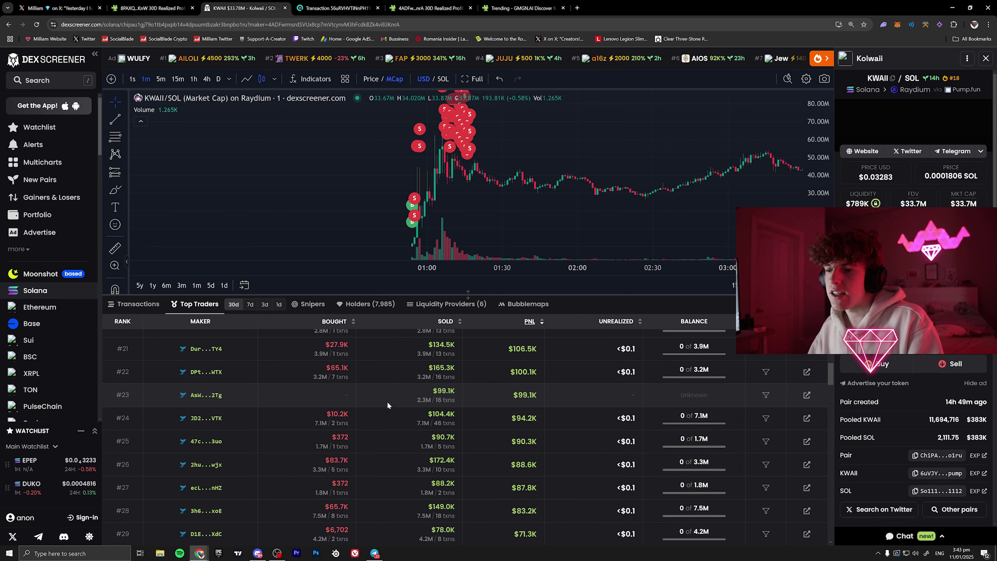
pyautogui.scroll(-2, 378, 401)
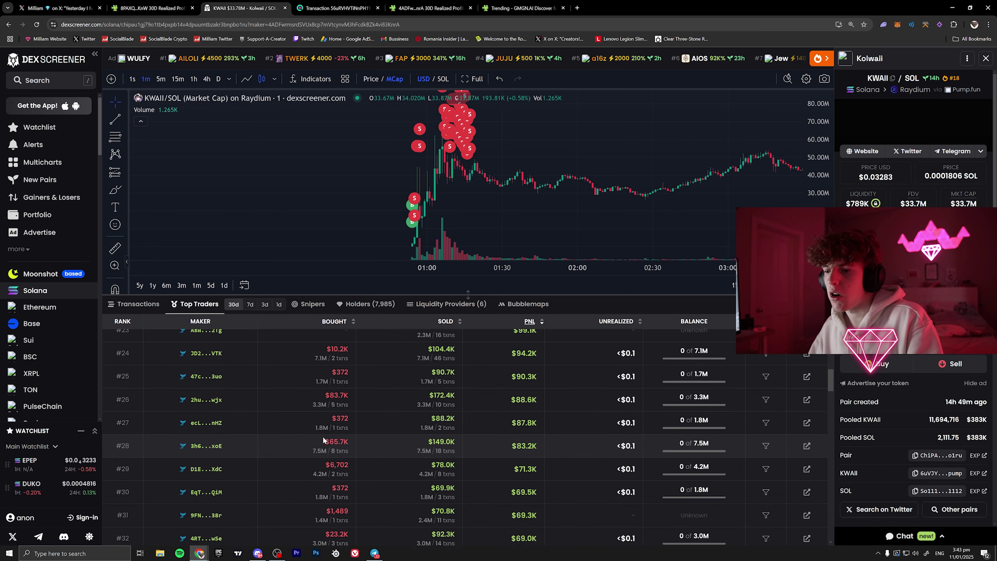
pyautogui.scroll(-15, 520, 429)
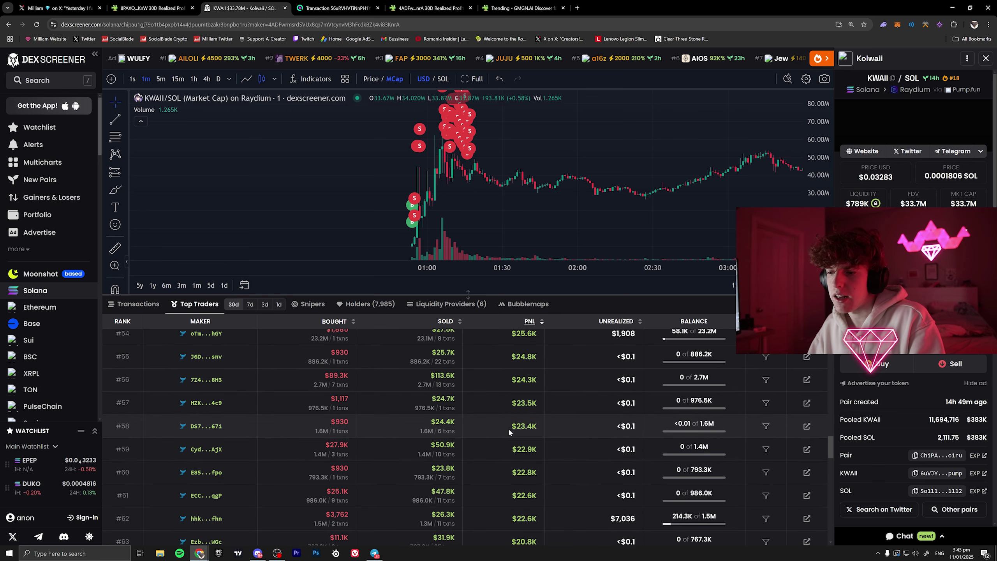
pyautogui.scroll(-8, 397, 413)
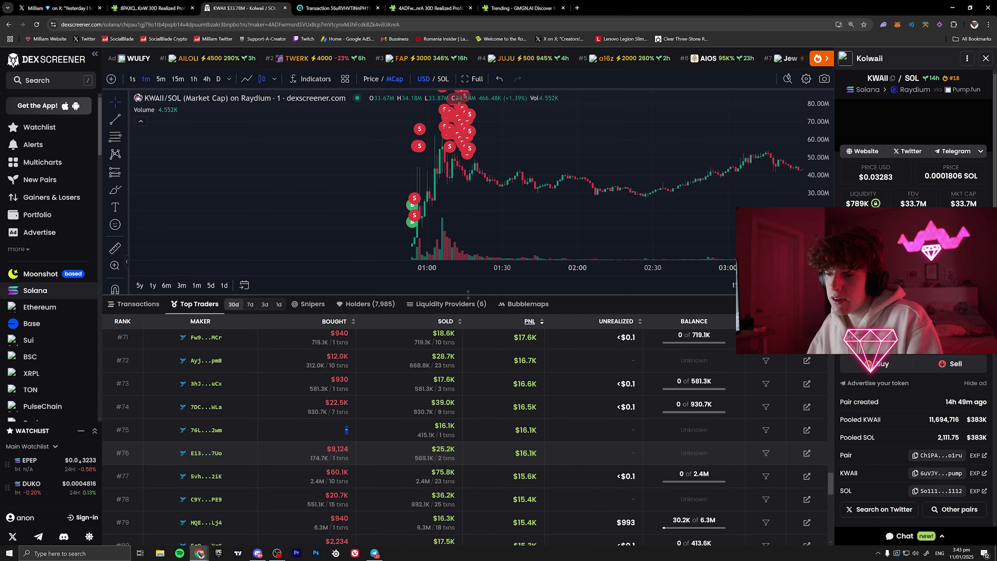
pyautogui.scroll(-10, 421, 432)
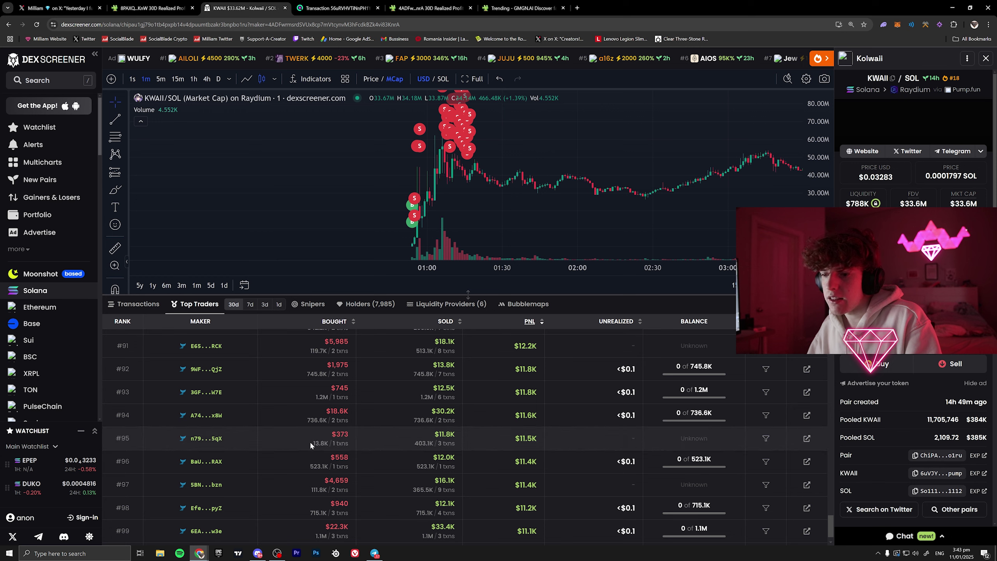
pyautogui.moveTo(318, 443); pyautogui.dragTo(324, 444)
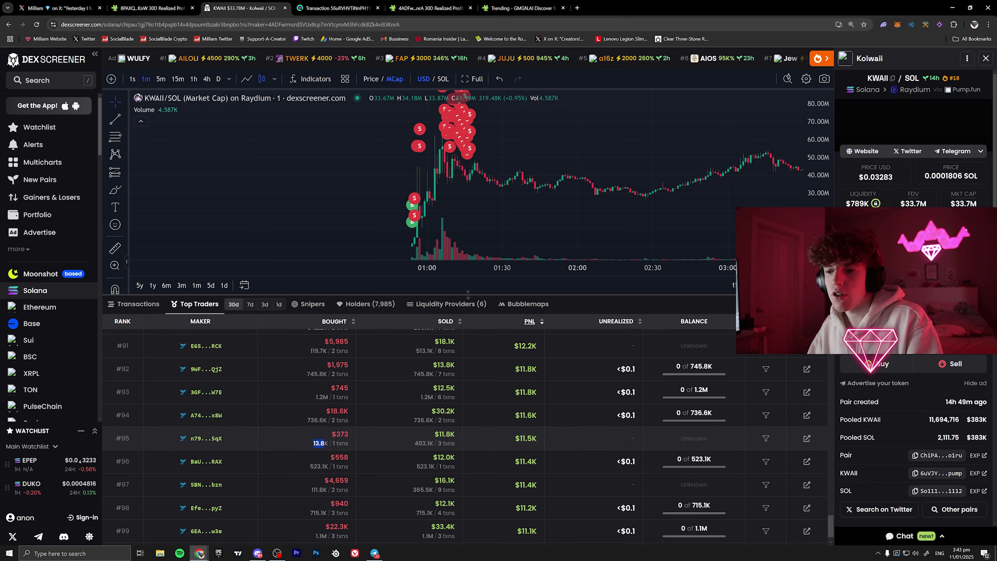
pyautogui.click(323, 443)
pyautogui.moveTo(415, 445); pyautogui.dragTo(434, 444)
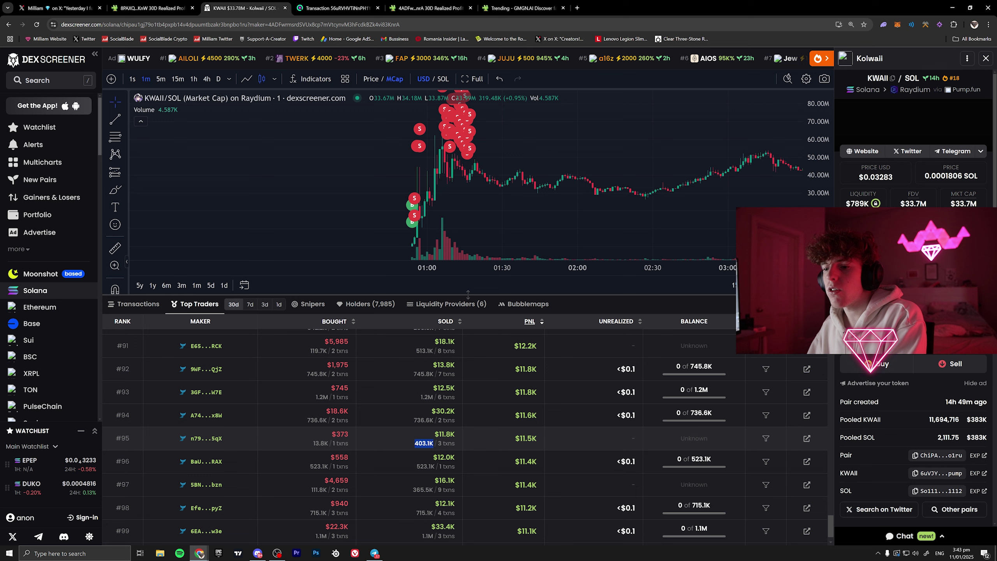
pyautogui.click(434, 444)
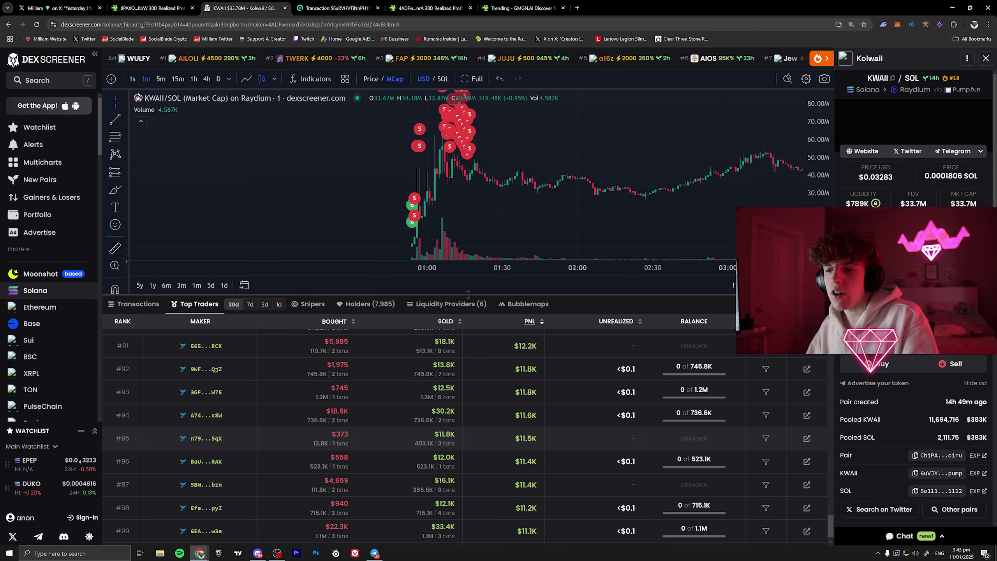
# - Scroll up to trader #61, highlight its $25.1K bought and $47.8K sold, and open its wallet page
pyautogui.click(433, 434)
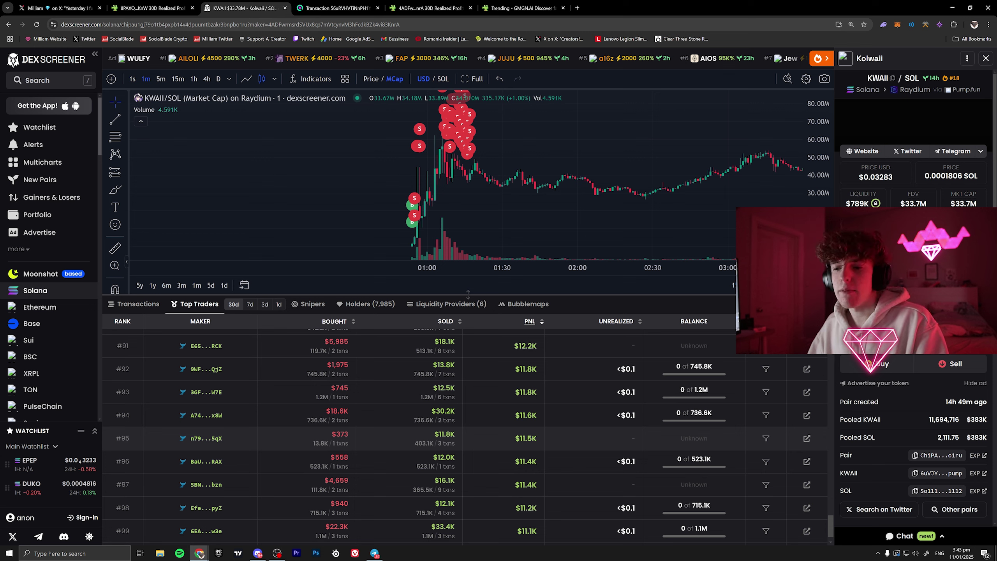
pyautogui.click(426, 443)
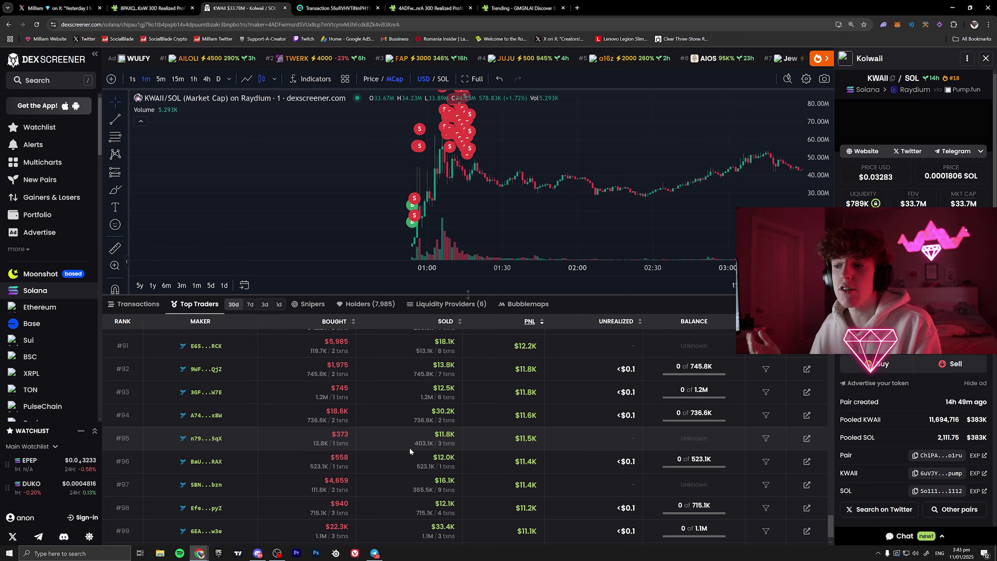
pyautogui.scroll(8, 376, 429)
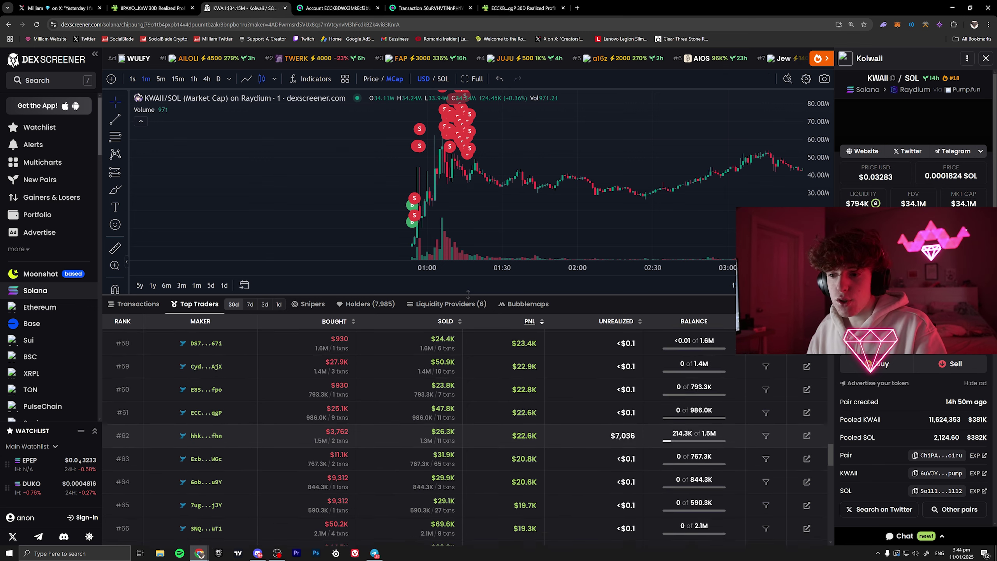
pyautogui.scroll(2, 239, 432)
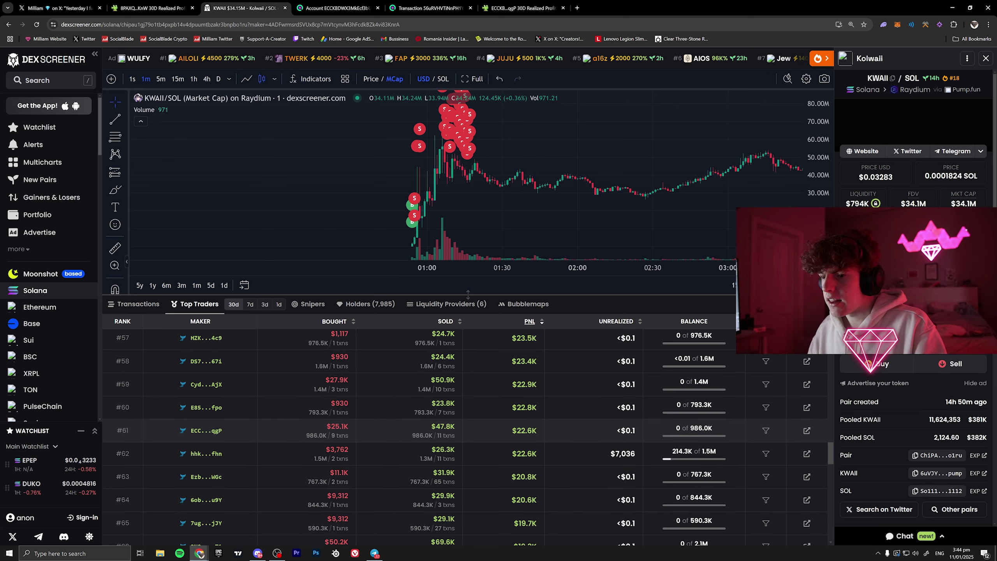
pyautogui.moveTo(331, 427); pyautogui.dragTo(341, 427)
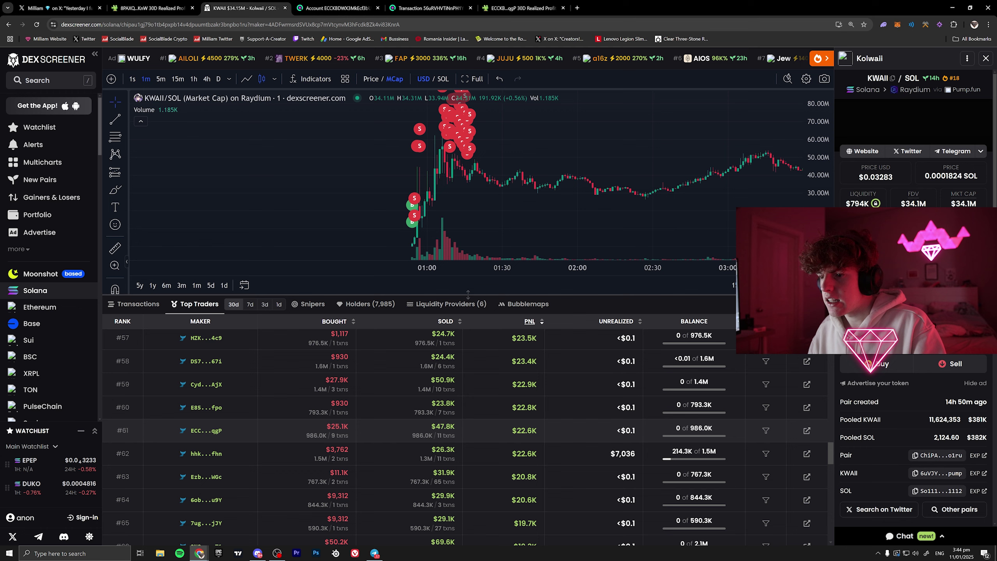
pyautogui.moveTo(409, 429); pyautogui.dragTo(440, 427)
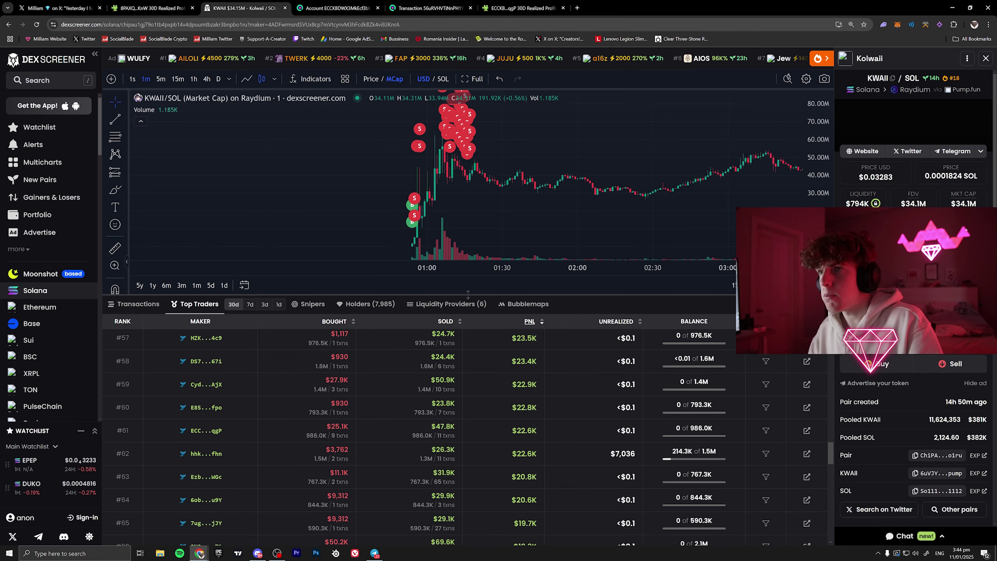
pyautogui.click(522, 8)
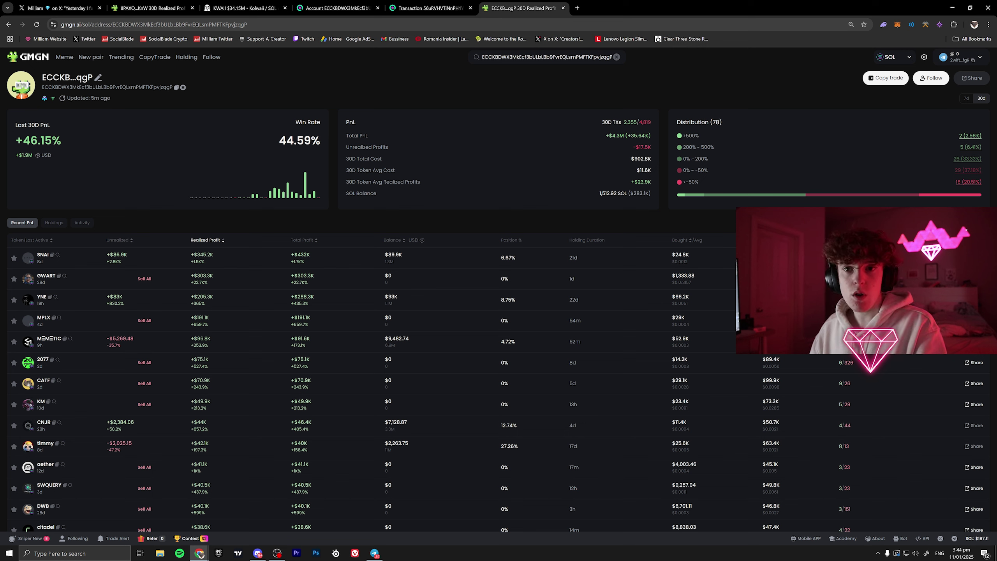
# - List the wallet's holdings ranked by realized profit, with SNAI leading at +$345.2K
pyautogui.click(59, 227)
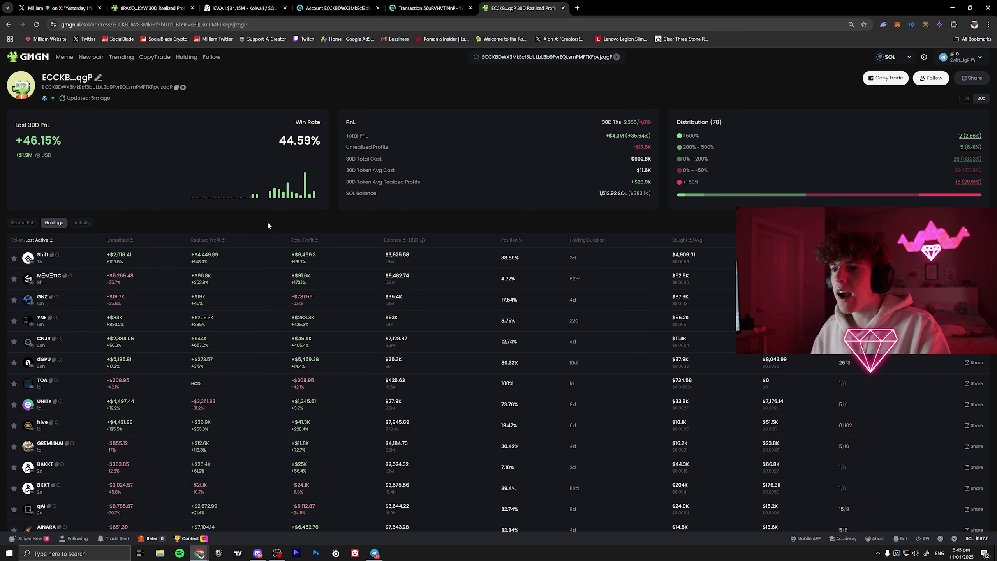
pyautogui.click(206, 240)
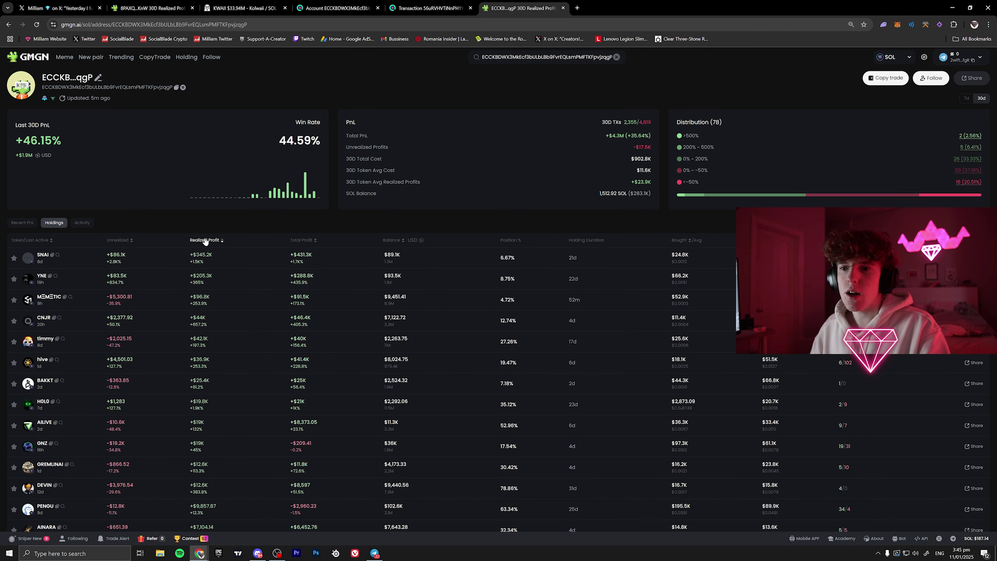
pyautogui.click(201, 260)
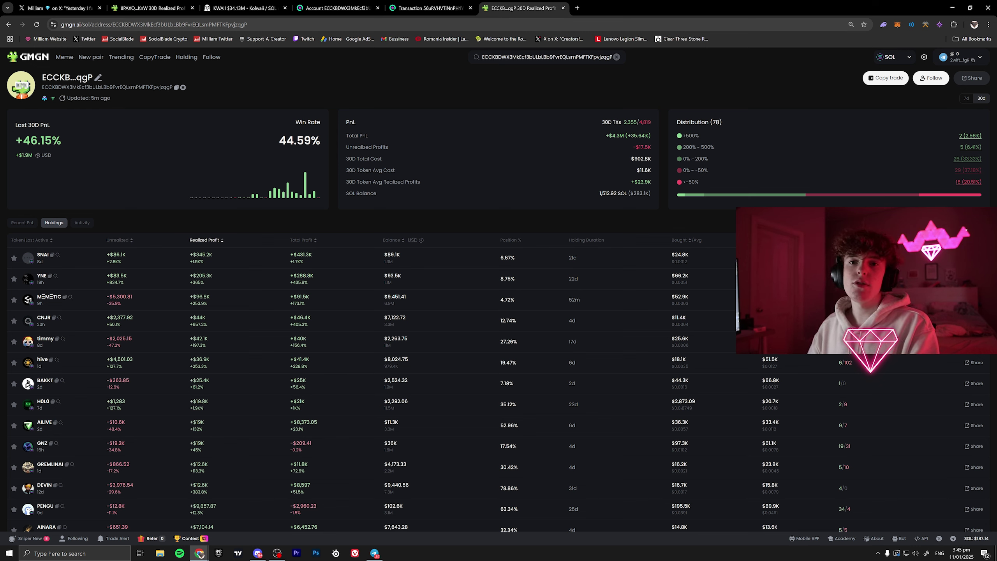
# - Check the 44.59% win rate, +$4.3M total PnL, +$1.9M 30-day PnL and top distribution ranges
pyautogui.moveTo(24, 140); pyautogui.dragTo(41, 141)
pyautogui.doubleClick(295, 140)
pyautogui.click(296, 142)
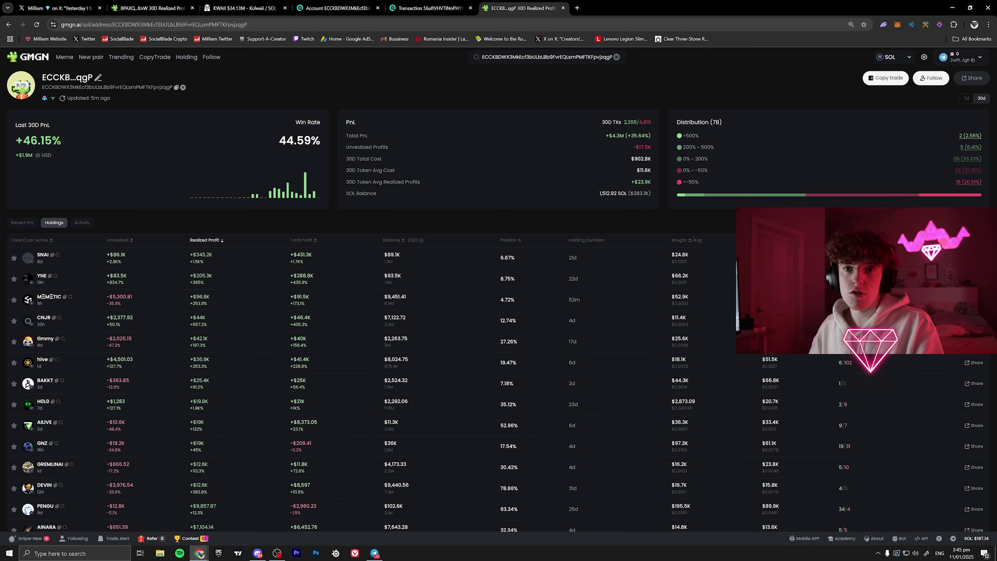
pyautogui.moveTo(606, 136); pyautogui.dragTo(639, 136)
pyautogui.click(606, 136)
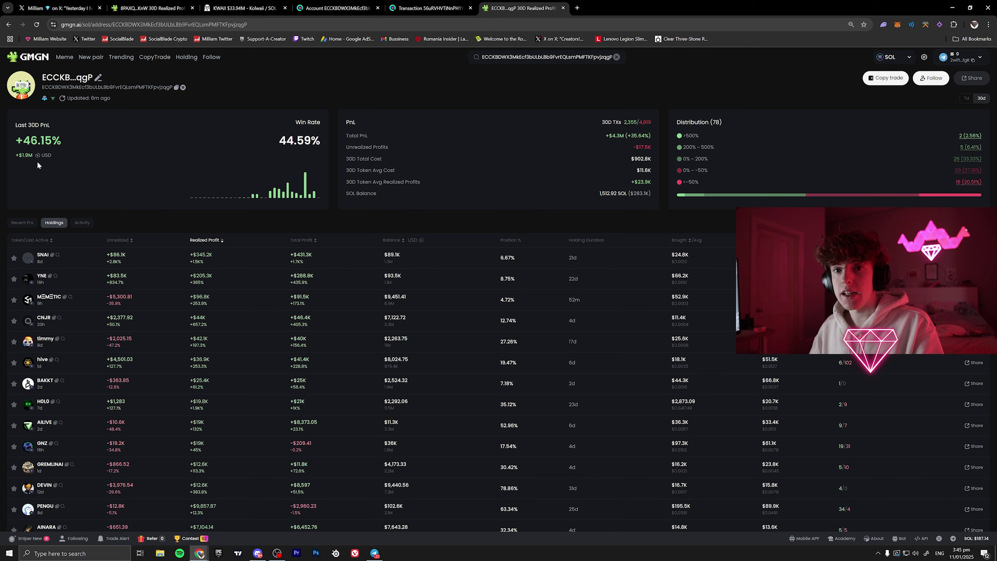
pyautogui.moveTo(16, 155); pyautogui.dragTo(28, 155)
pyautogui.click(28, 155)
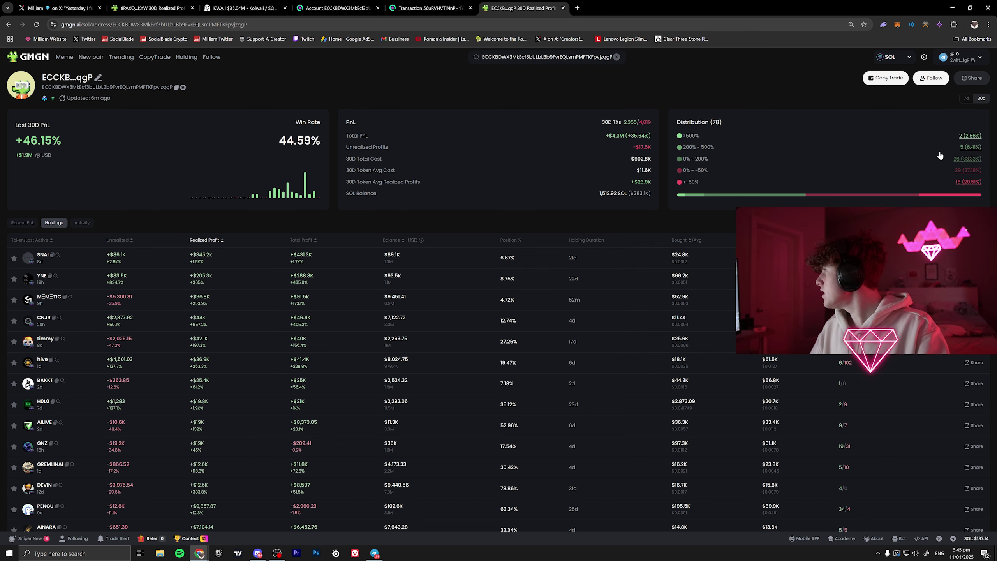
pyautogui.moveTo(676, 120); pyautogui.dragTo(779, 167)
# - Dismiss the 30D Token Distribution drawer to return to the 78-token overview
pyautogui.click(703, 123)
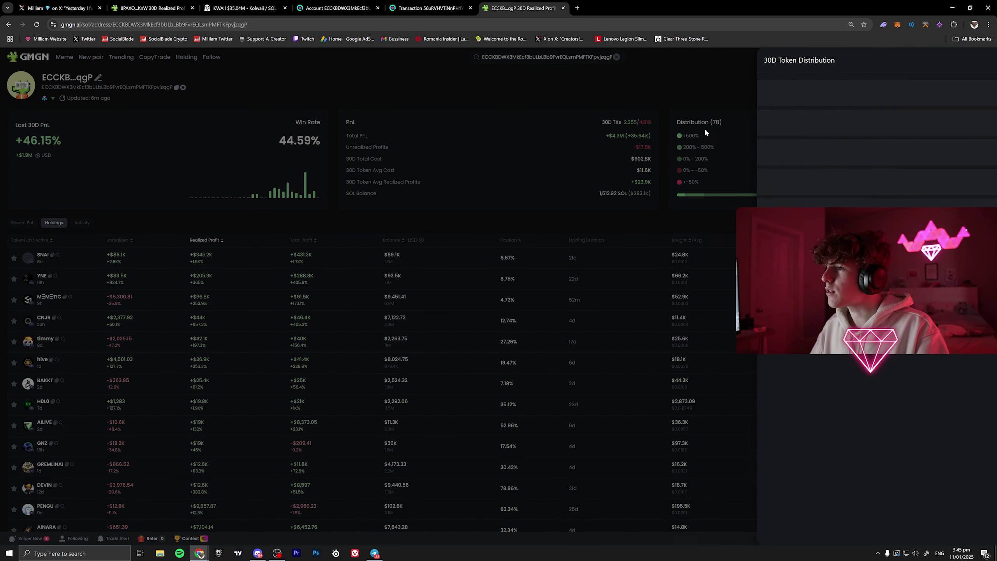
pyautogui.click(597, 85)
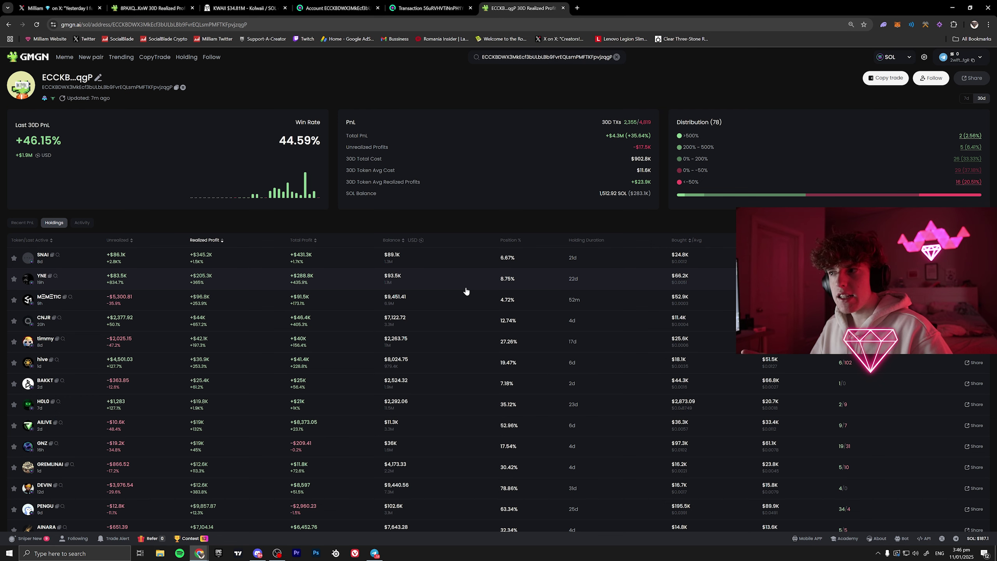
pyautogui.moveTo(682, 122); pyautogui.dragTo(727, 164)
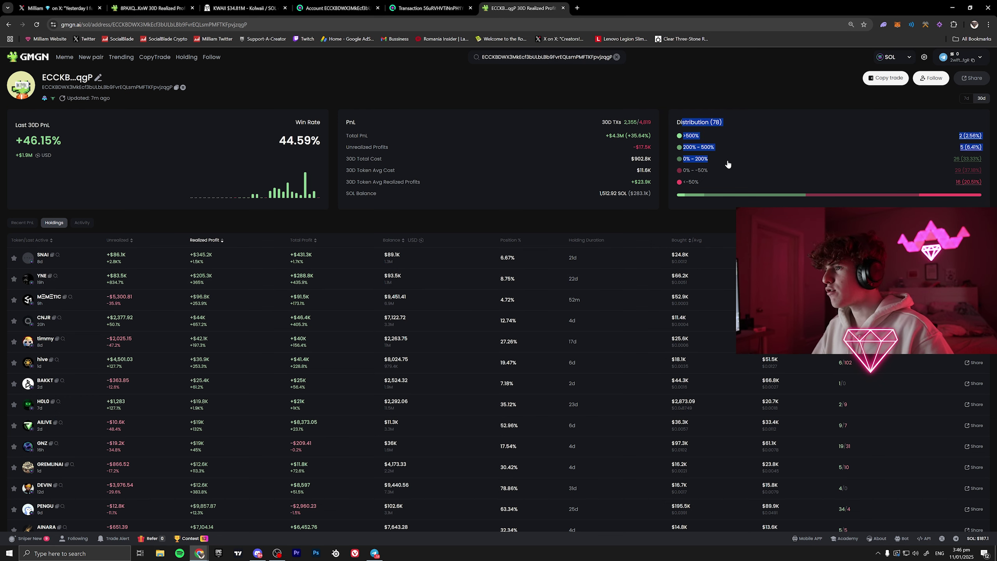
pyautogui.click(726, 157)
pyautogui.click(532, 113)
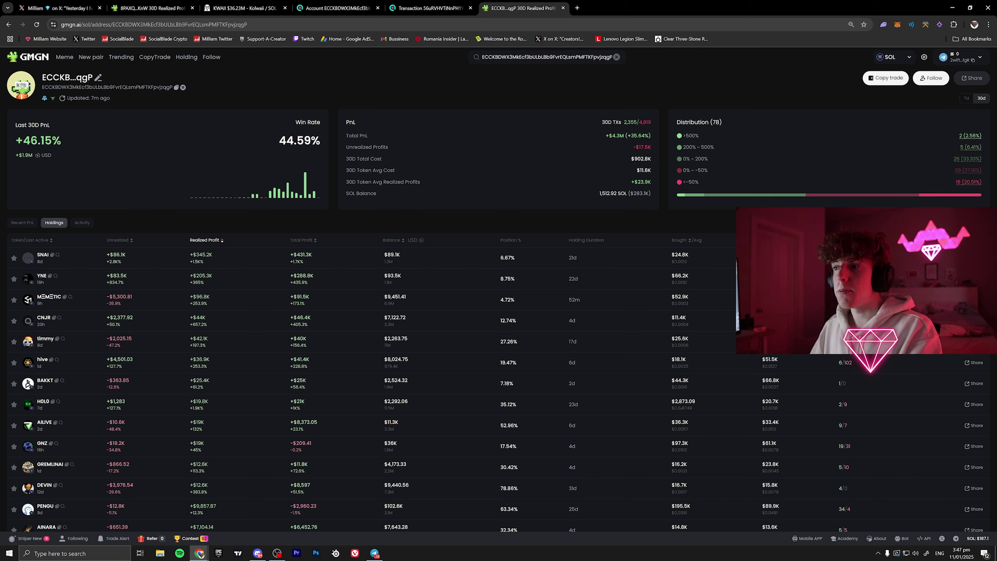
pyautogui.moveTo(605, 136); pyautogui.dragTo(620, 137)
pyautogui.click(622, 141)
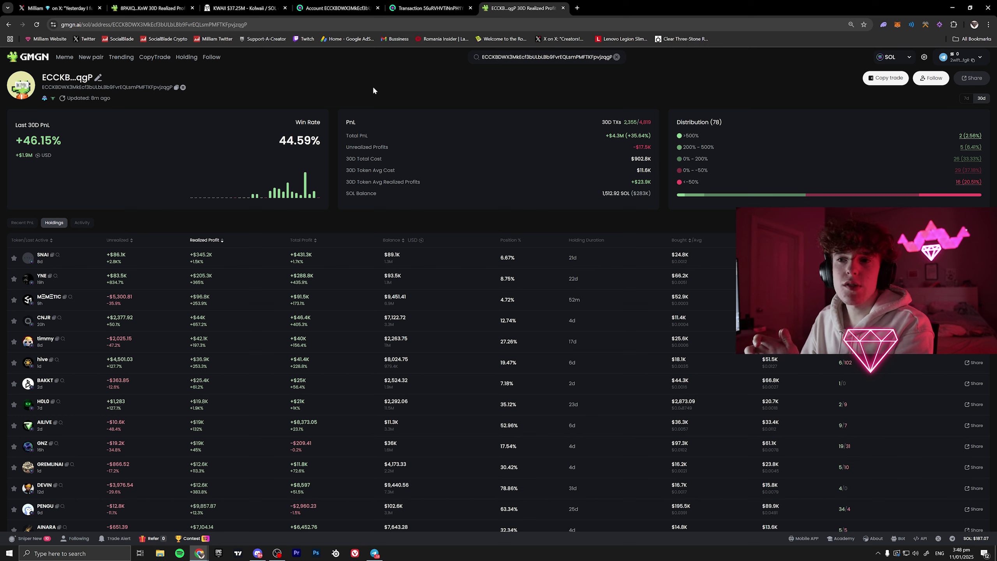
pyautogui.moveTo(279, 140); pyautogui.dragTo(294, 141)
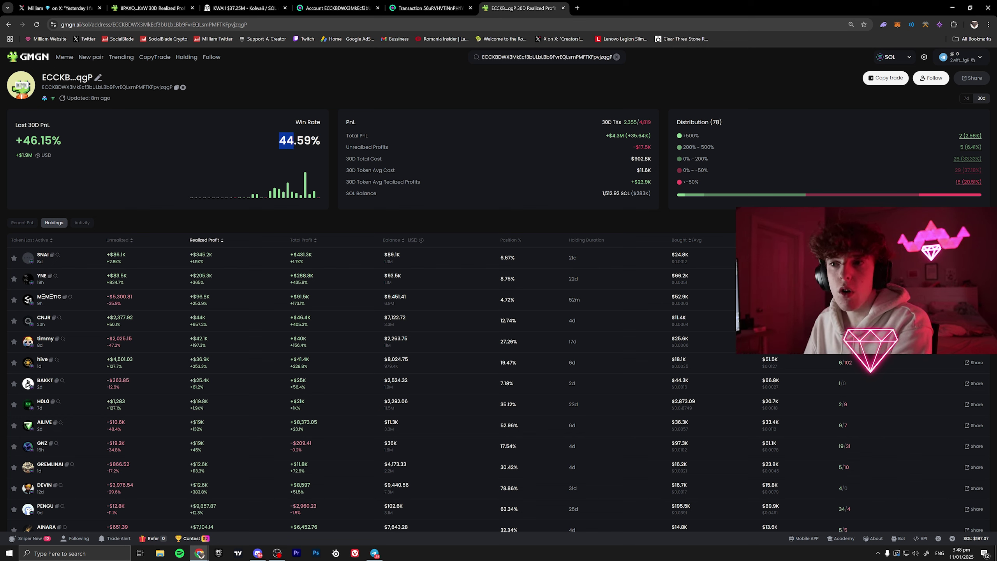
pyautogui.click(294, 140)
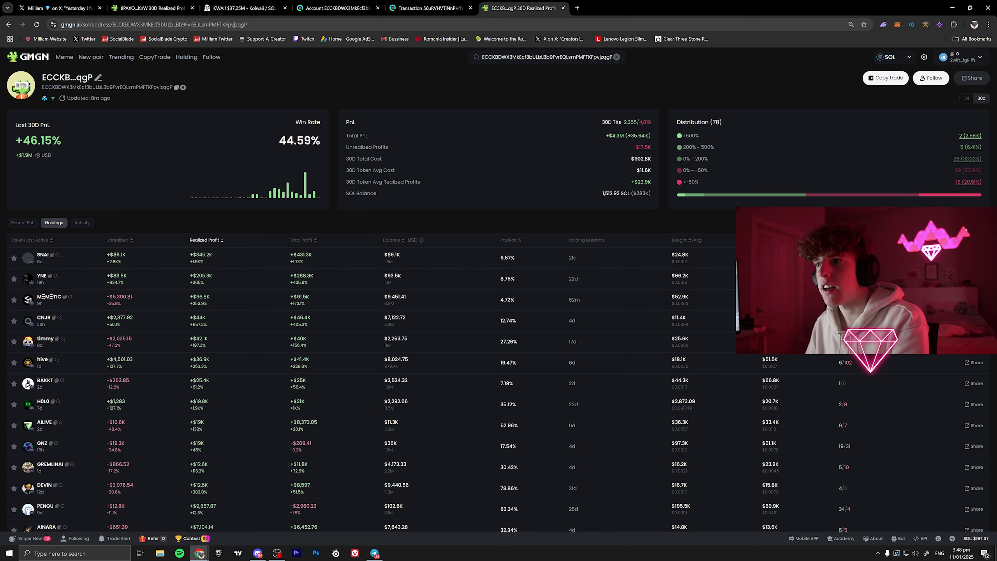
pyautogui.moveTo(605, 135); pyautogui.dragTo(645, 136)
pyautogui.click(645, 136)
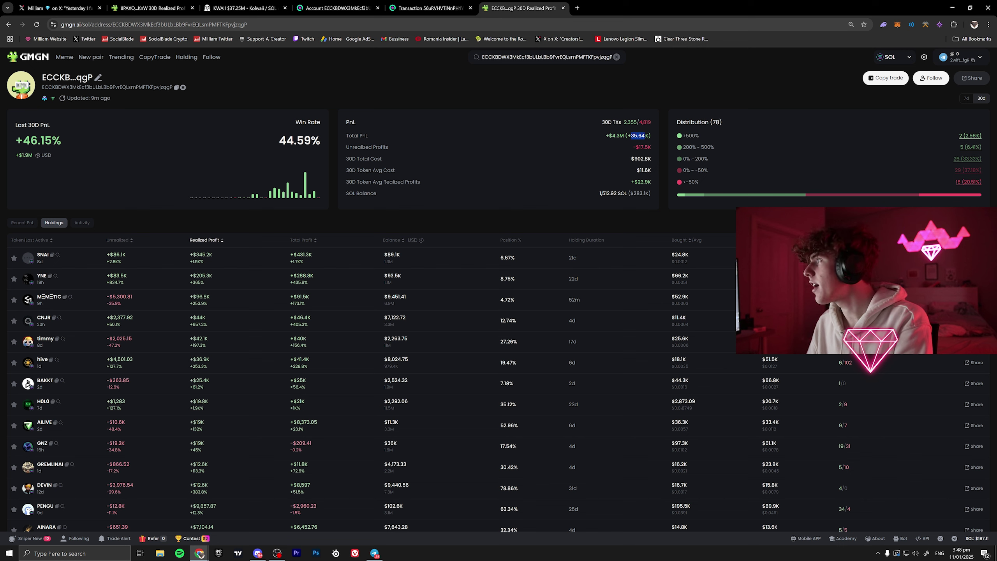
pyautogui.click(587, 152)
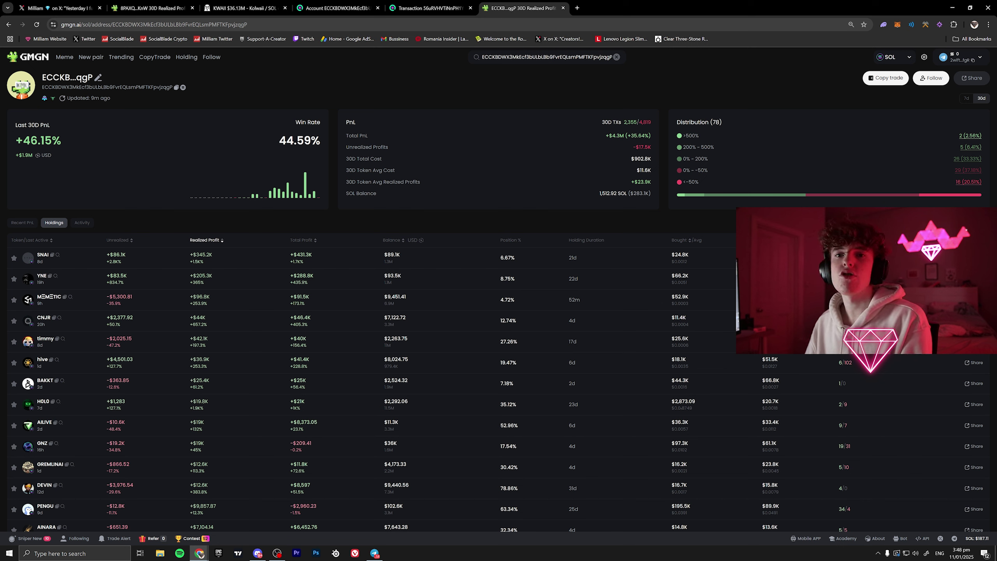
pyautogui.moveTo(51, 141); pyautogui.dragTo(30, 141)
pyautogui.click(59, 157)
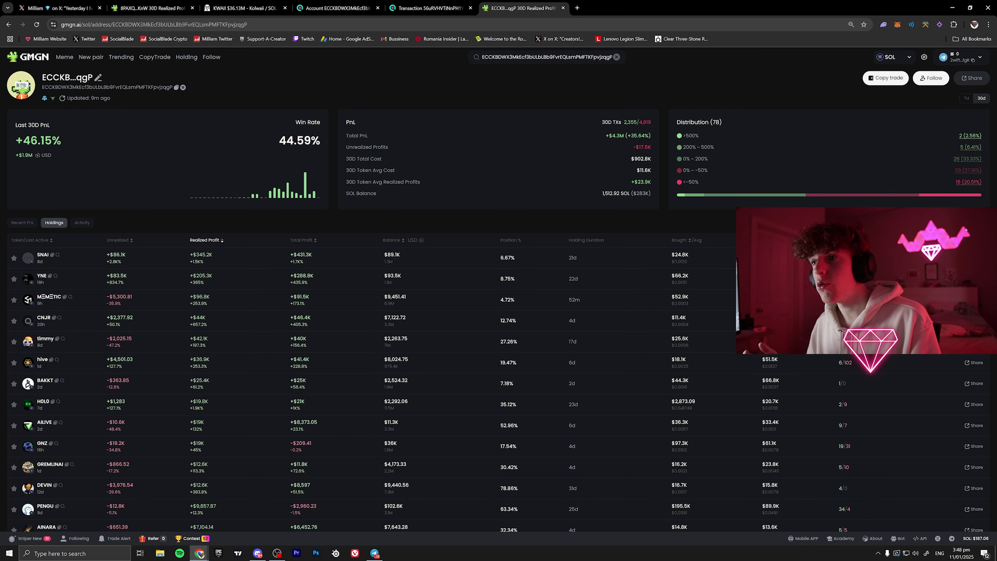
# - Preview the top CopyTrade wallet (+12.3K% 7D PnL) in its own tab, then filter by 7D TXs
pyautogui.click(152, 58)
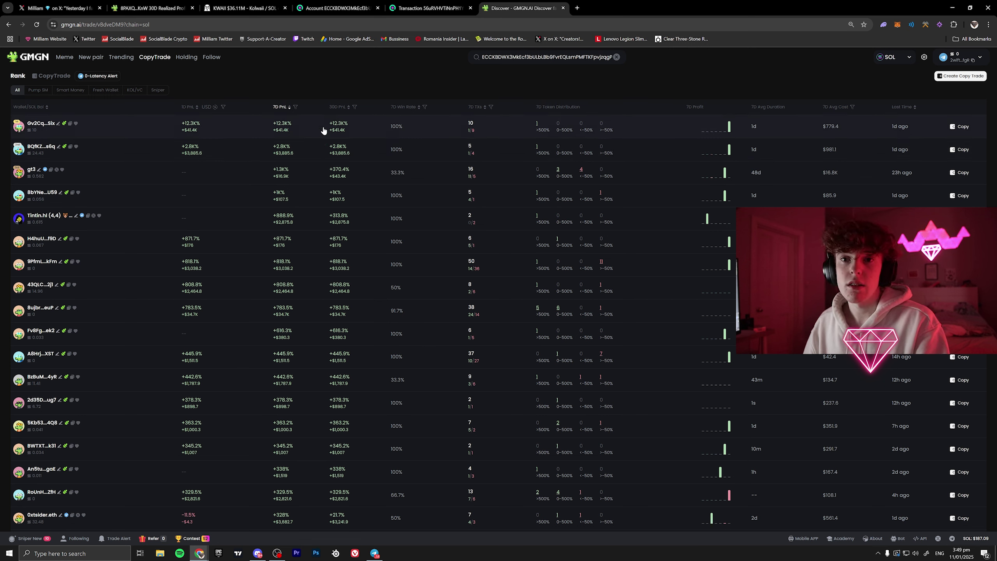
pyautogui.middleClick(48, 126)
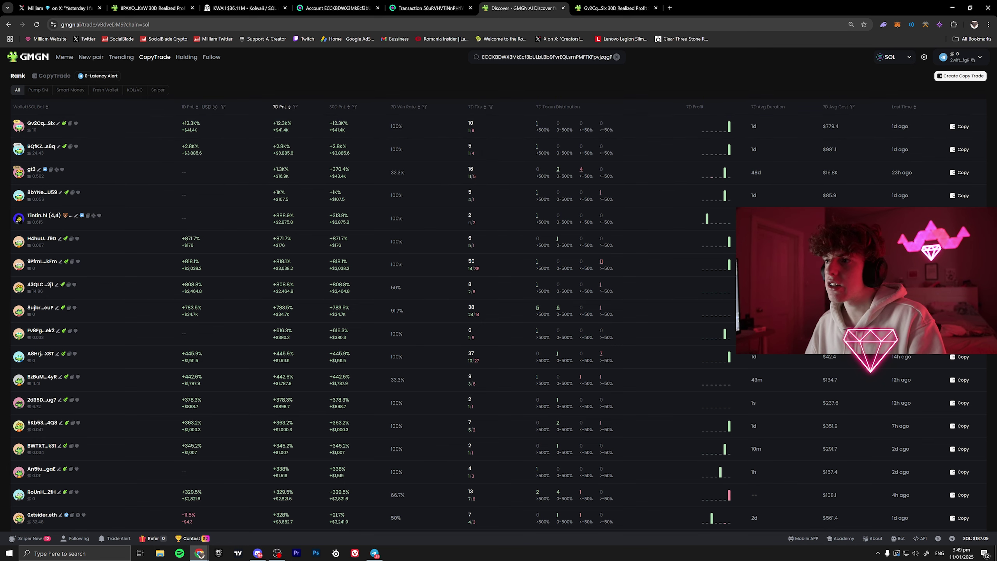
pyautogui.click(600, 8)
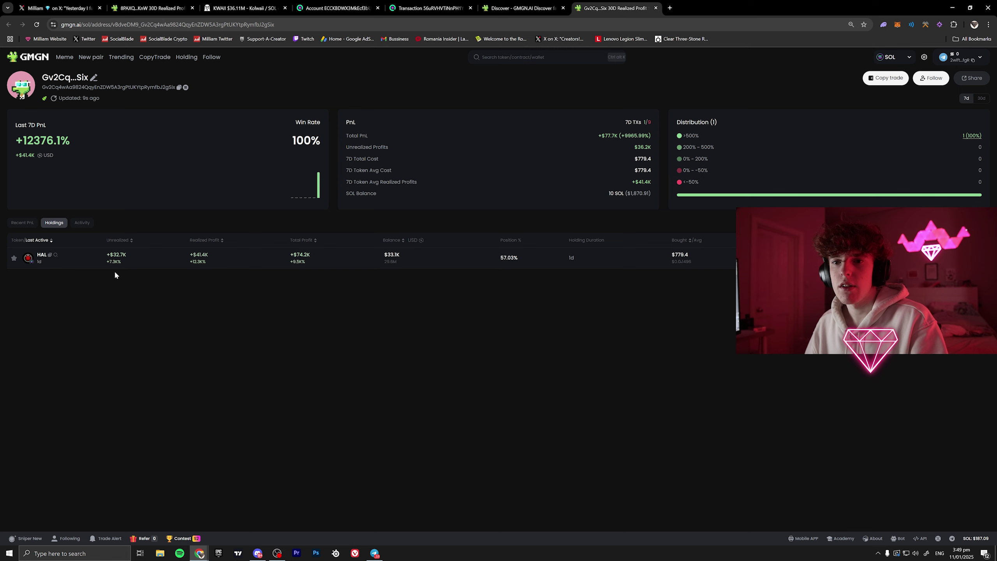
pyautogui.click(535, 3)
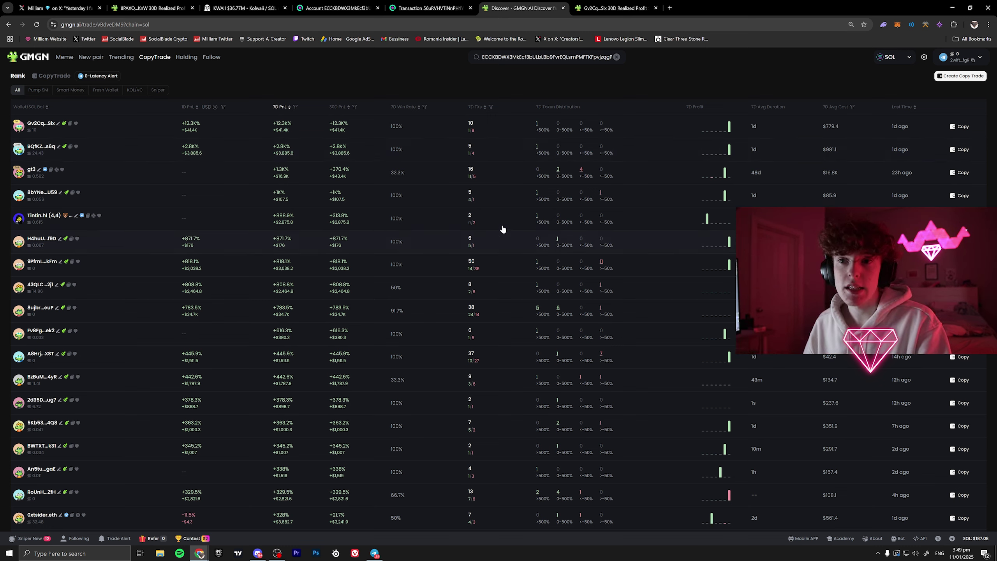
pyautogui.click(491, 108)
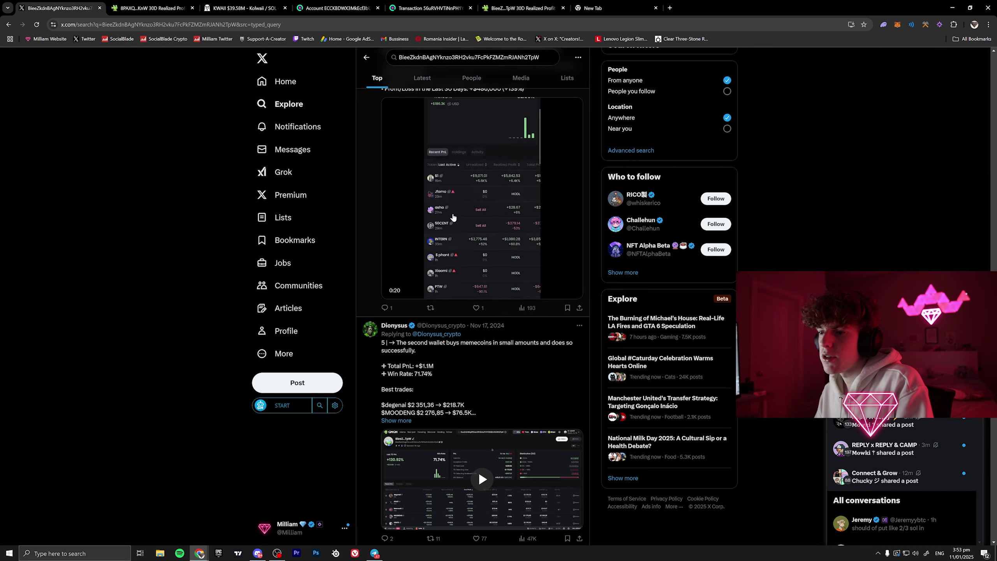
# - Skim X posts sharing the wallet, then return to its GMGN profile showing 83.42% win rate
pyautogui.scroll(-20, 454, 217)
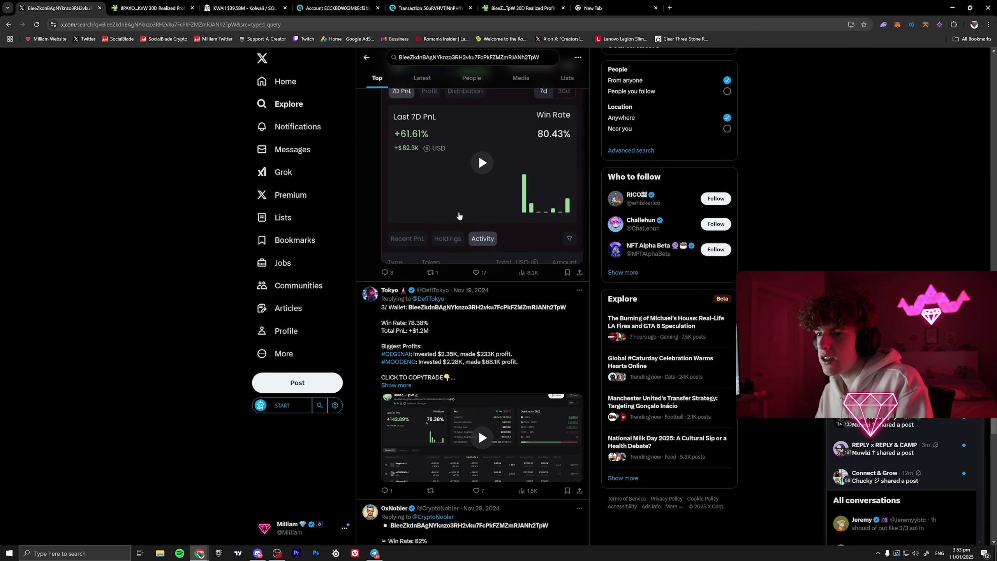
pyautogui.scroll(10, 456, 213)
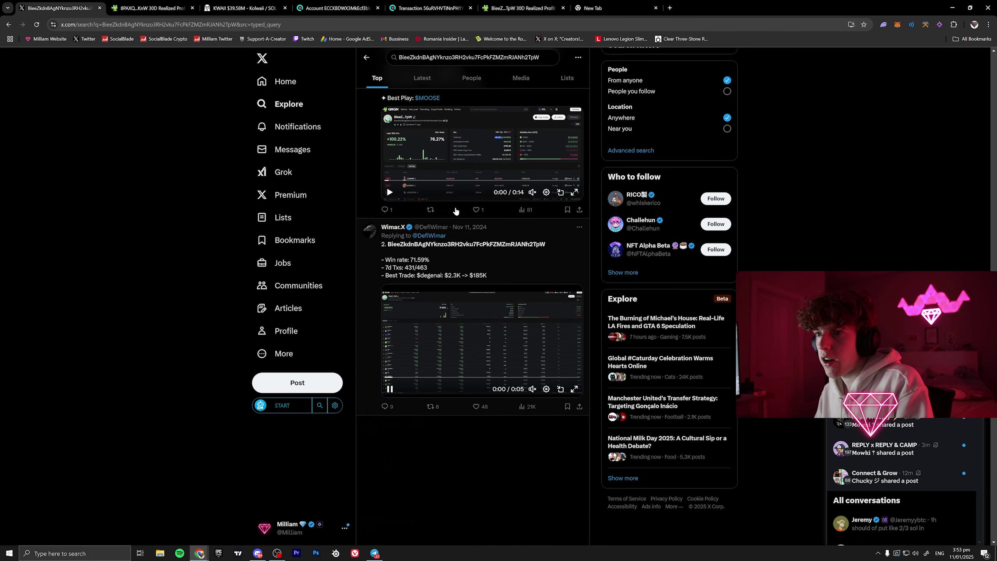
pyautogui.scroll(-12, 542, 315)
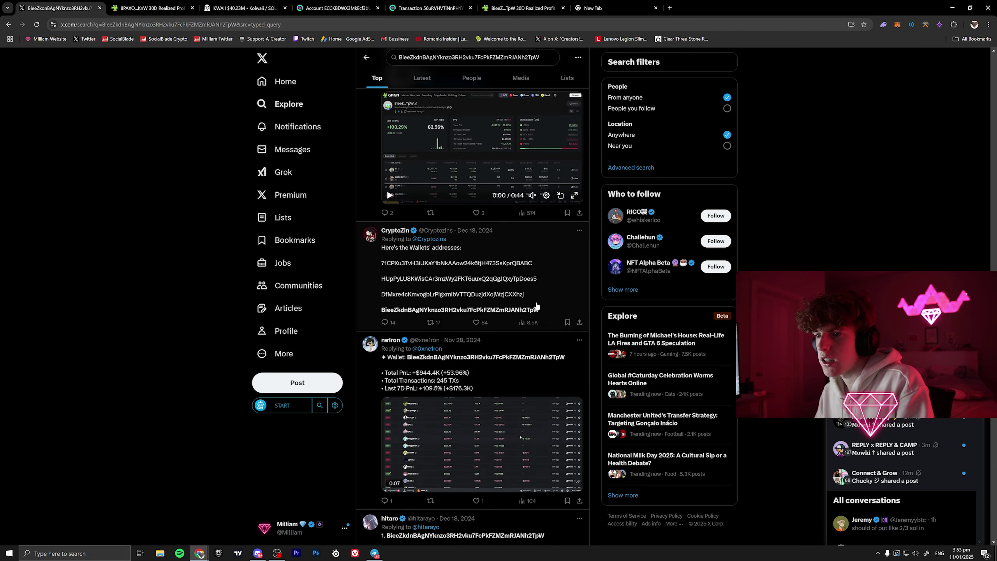
pyautogui.scroll(-15, 535, 306)
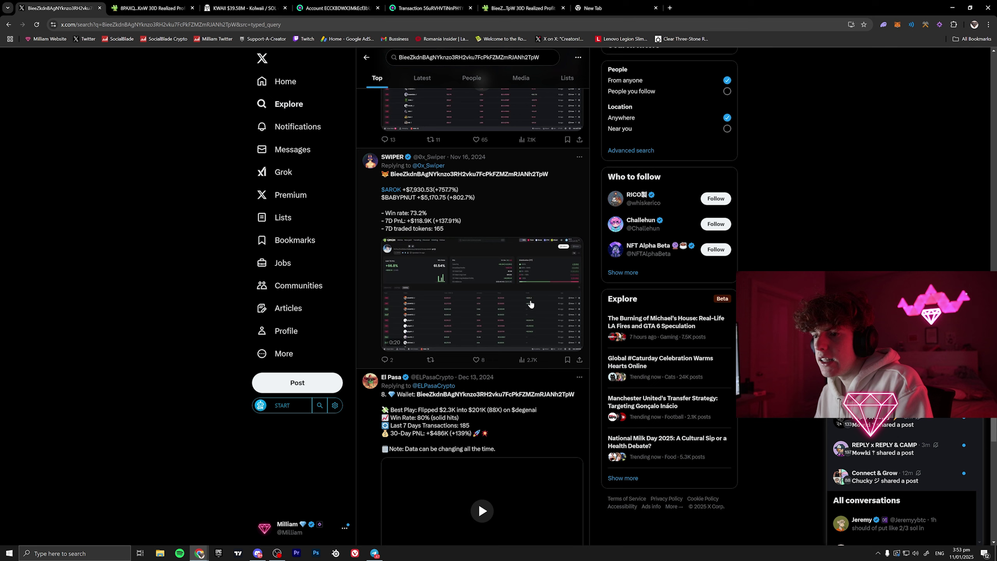
pyautogui.scroll(-10, 531, 303)
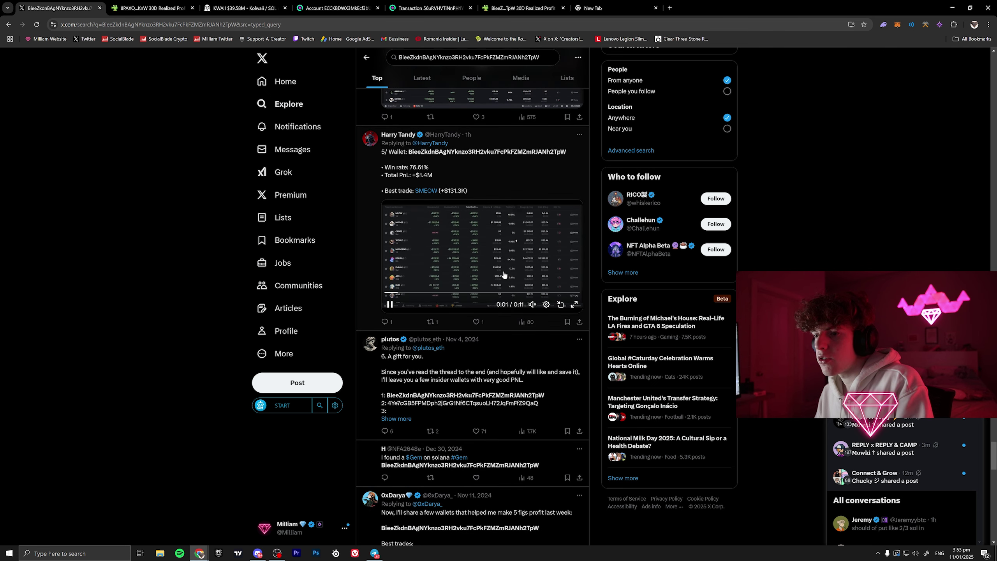
pyautogui.click(522, 8)
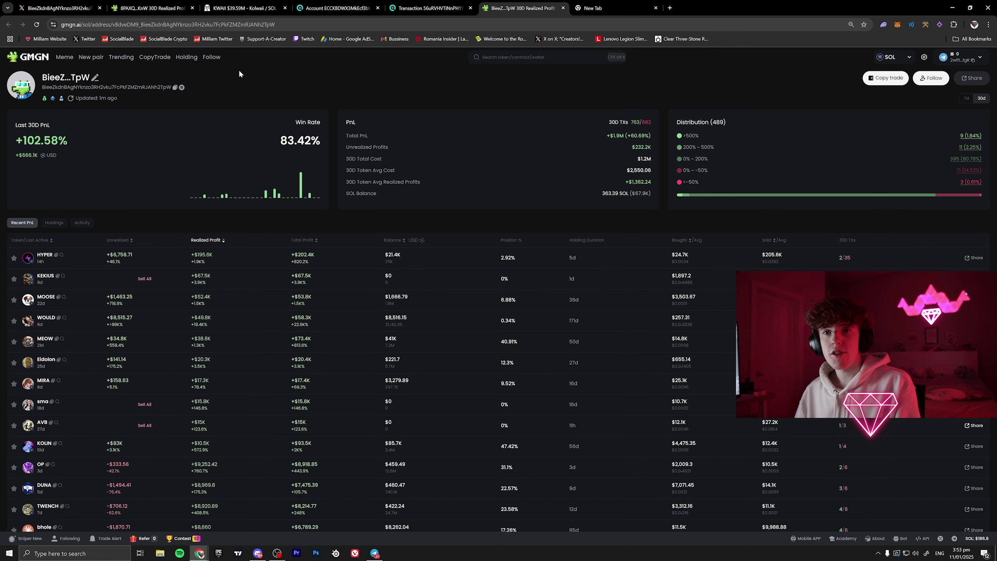
# - Load the BullX wallet tracker (neo.bullx.io) in a new tab and move it one place left
pyautogui.click(669, 9)
pyautogui.write('neo')
pyautogui.press('Return')
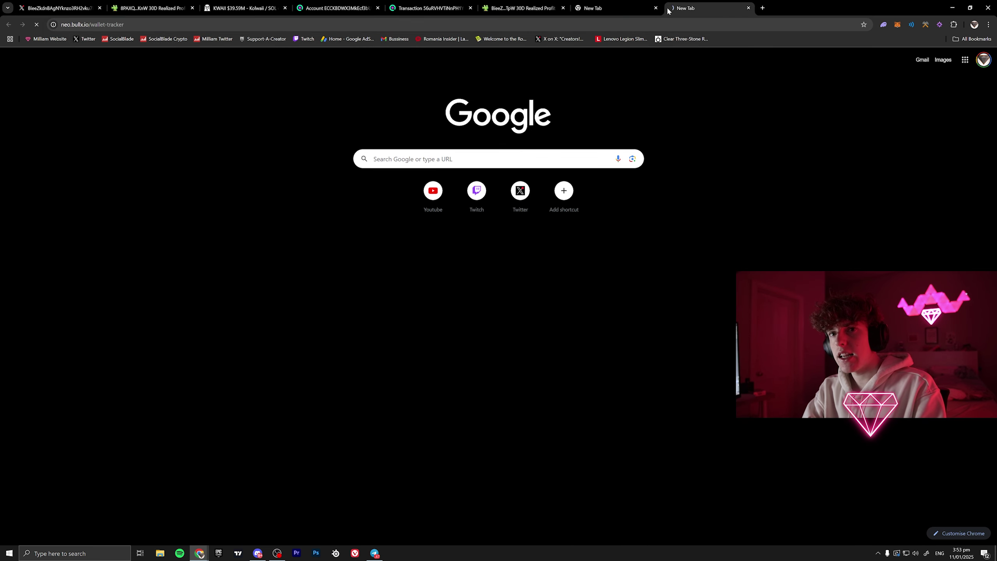
pyautogui.moveTo(668, 11); pyautogui.dragTo(578, 10)
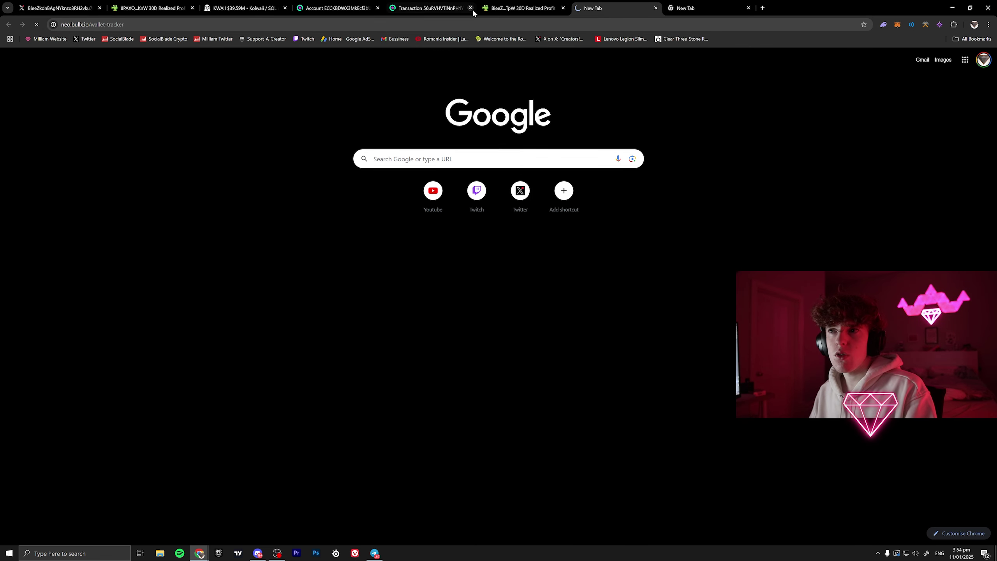
# - Alternate between the GMGN wallet page and the BullX tab until the tracker loads
pyautogui.click(499, 4)
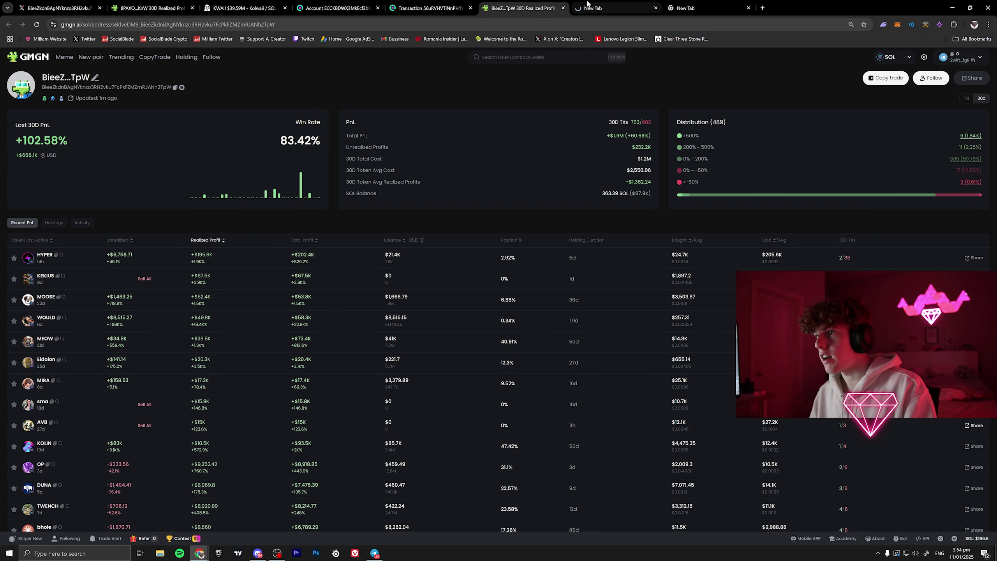
pyautogui.click(585, 7)
pyautogui.click(523, 4)
pyautogui.click(582, 9)
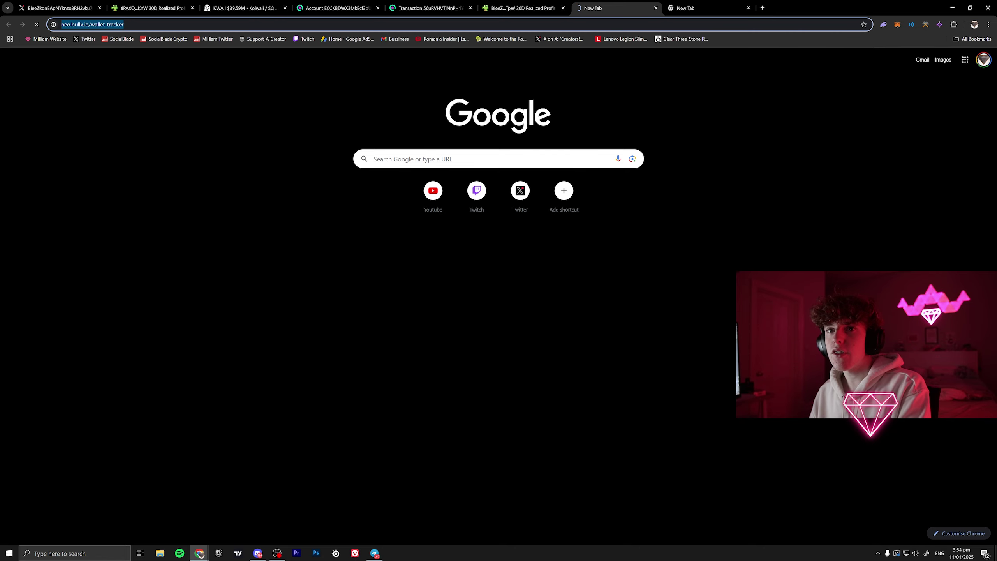
pyautogui.click(513, 4)
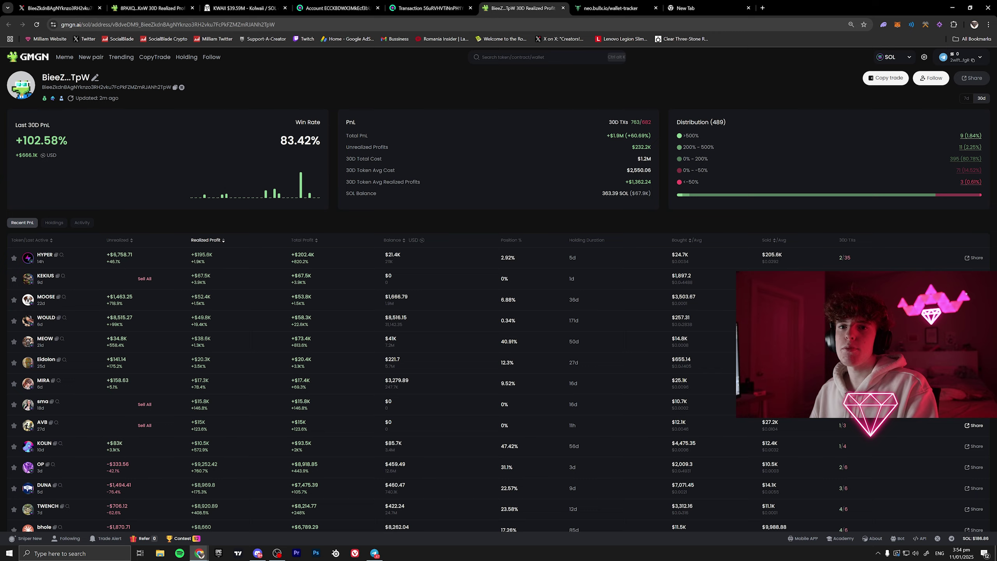
pyautogui.click(607, 8)
pyautogui.click(541, 9)
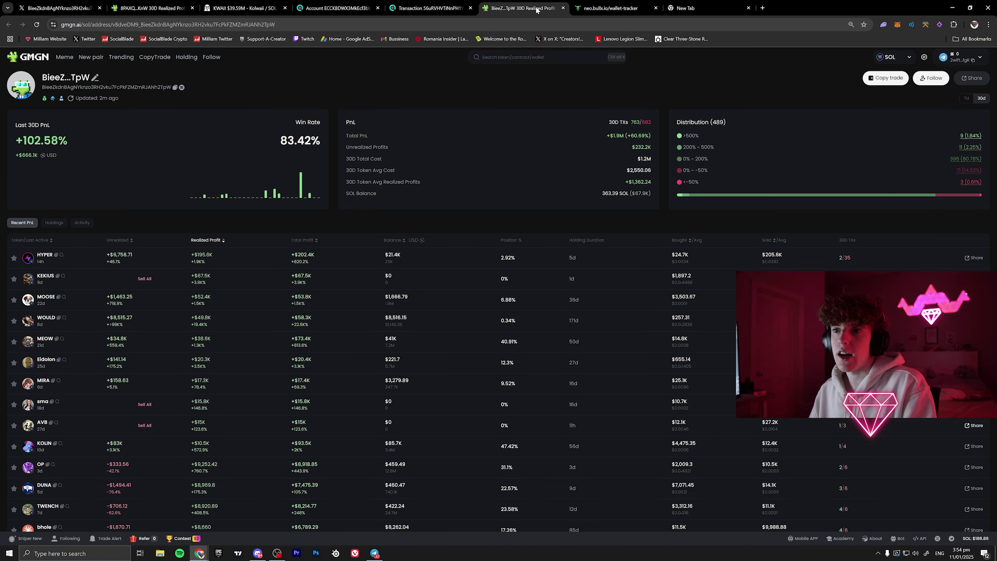
pyautogui.click(604, 5)
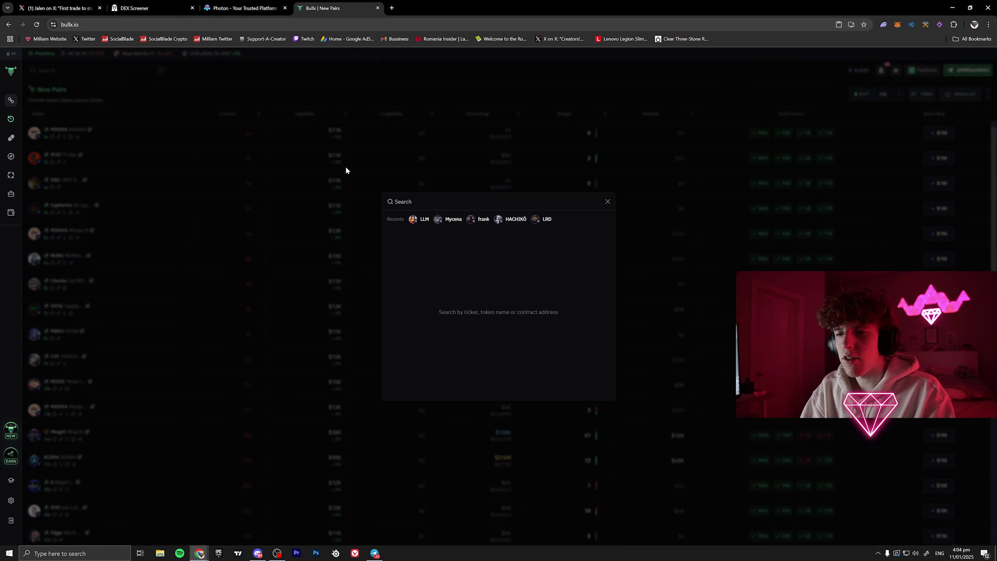
# - Search 'pump' in BullX, open shotpŪmp's trading page and show its Top Traders ranking
pyautogui.write('pump')
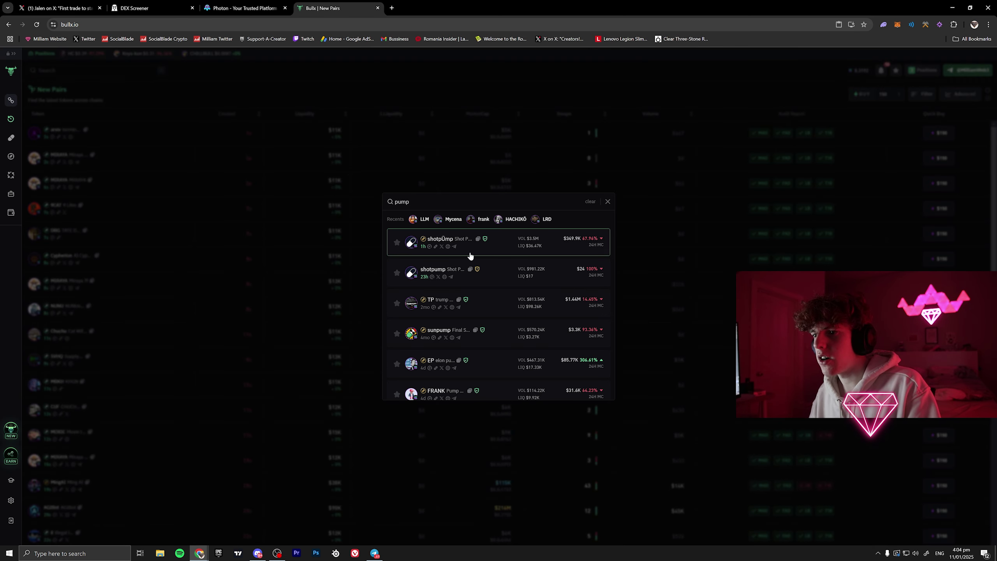
pyautogui.click(470, 247)
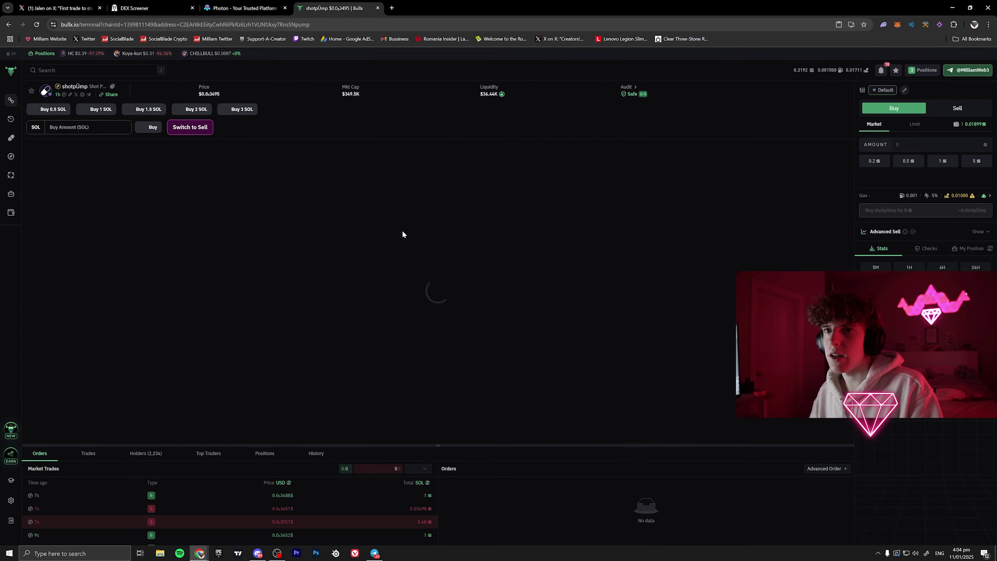
pyautogui.scroll(13, 648, 294)
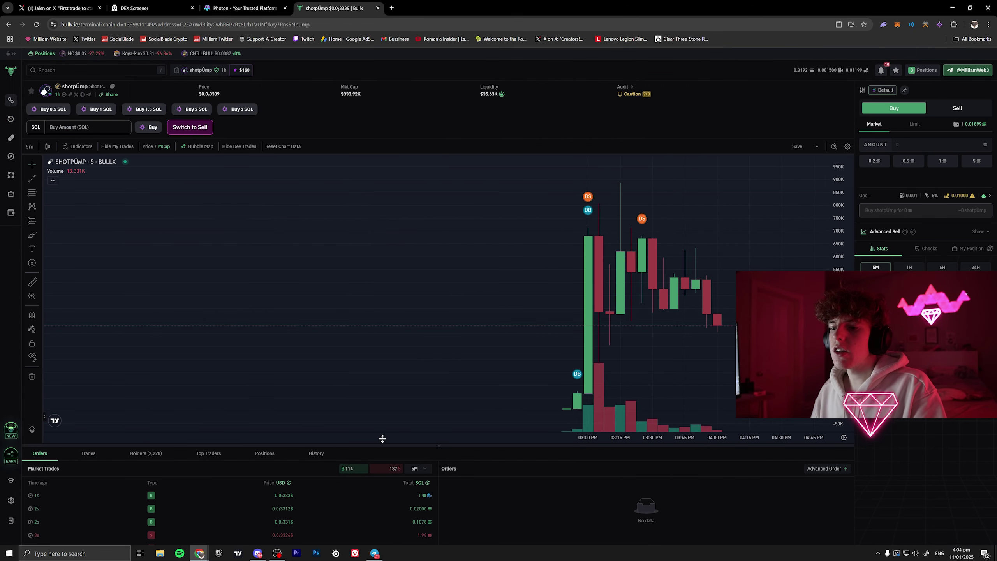
pyautogui.moveTo(383, 438); pyautogui.dragTo(370, 377)
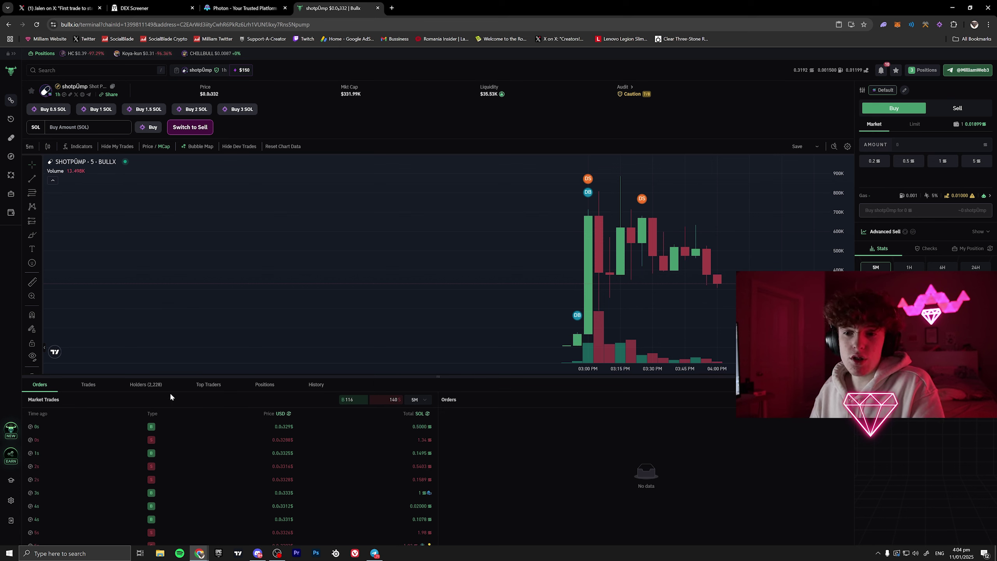
pyautogui.click(205, 389)
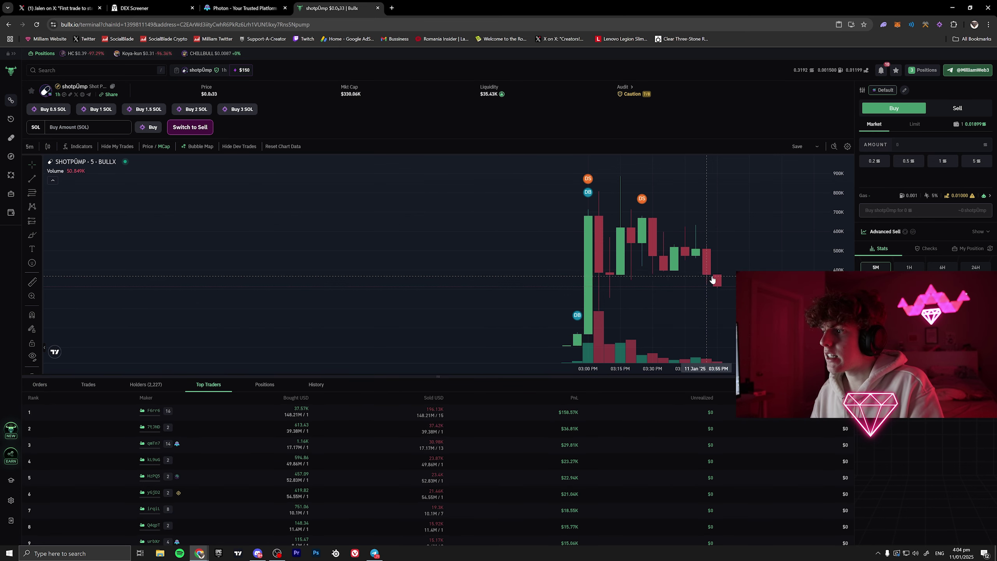
pyautogui.click(30, 146)
pyautogui.click(47, 214)
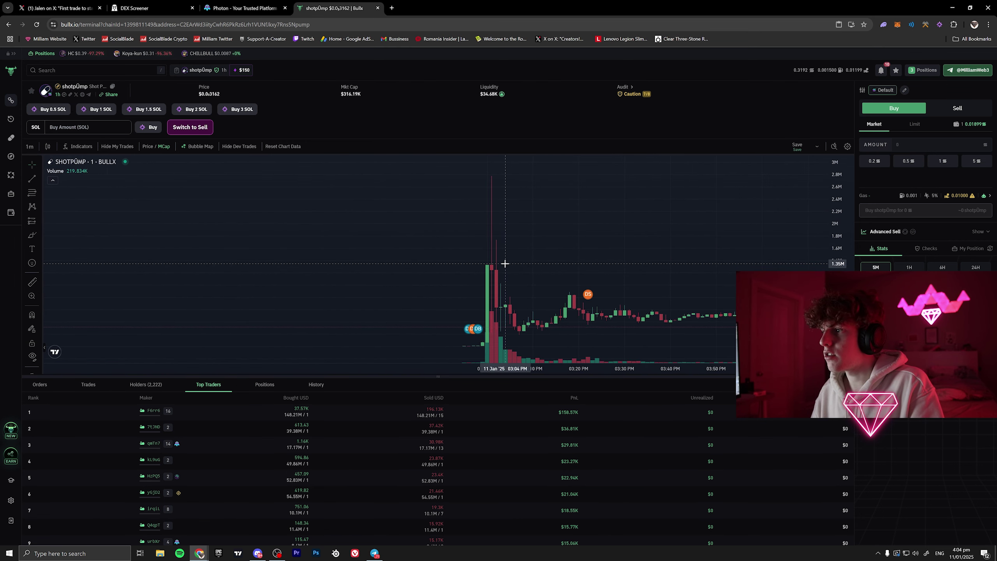
pyautogui.click(89, 11)
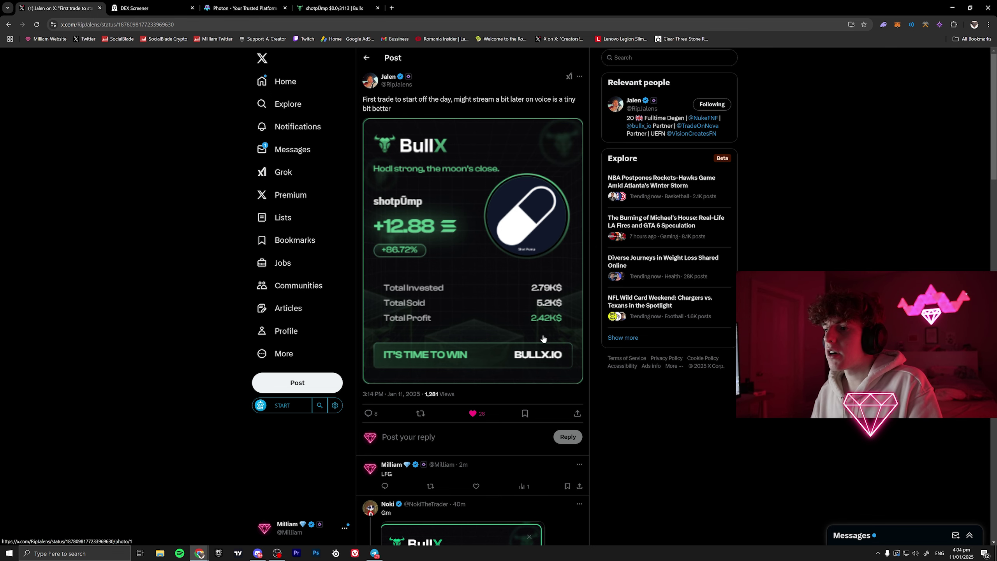
pyautogui.click(337, 8)
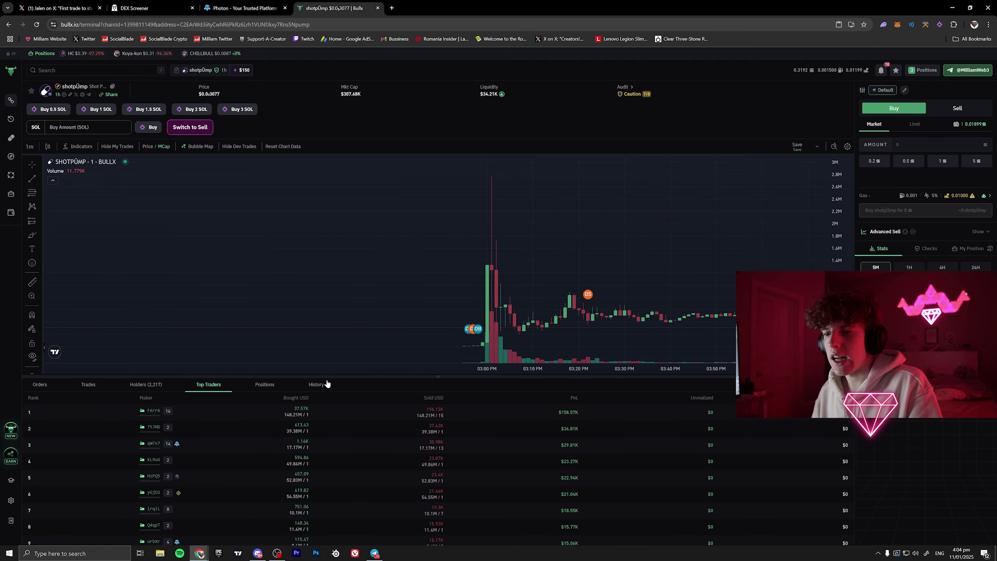
pyautogui.moveTo(327, 378); pyautogui.dragTo(327, 225)
pyautogui.scroll(-10, 336, 314)
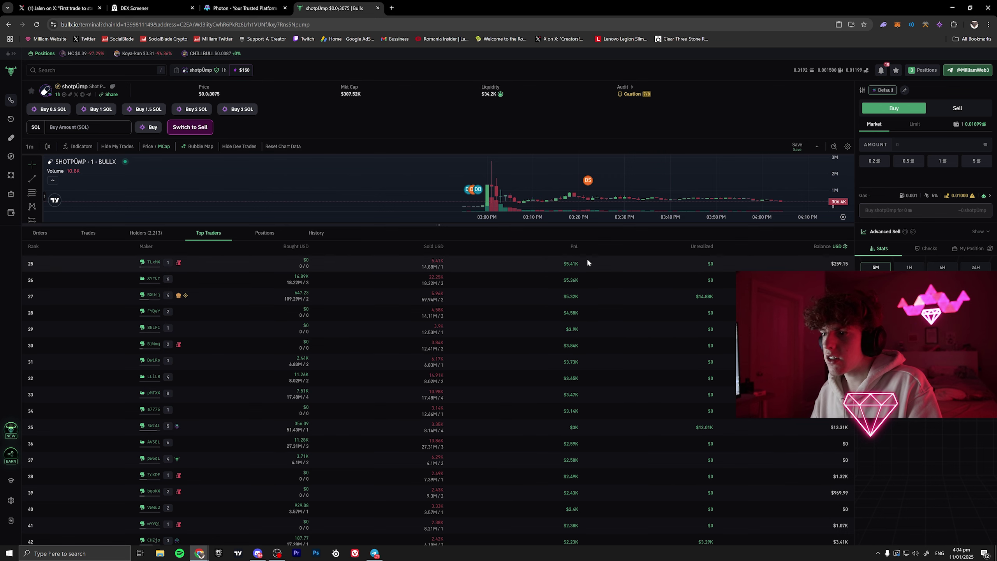
pyautogui.scroll(2, 551, 376)
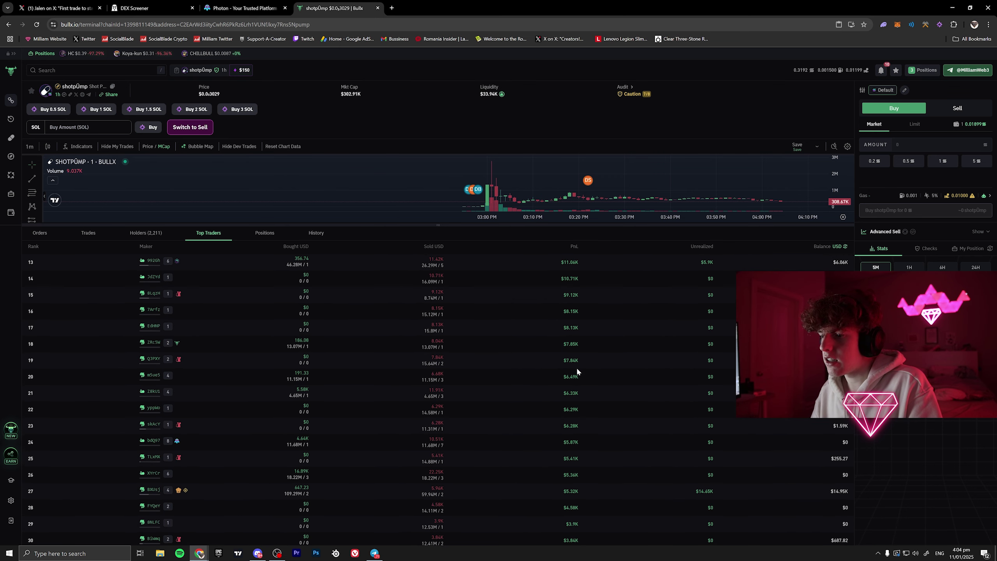
pyautogui.scroll(-2, 590, 438)
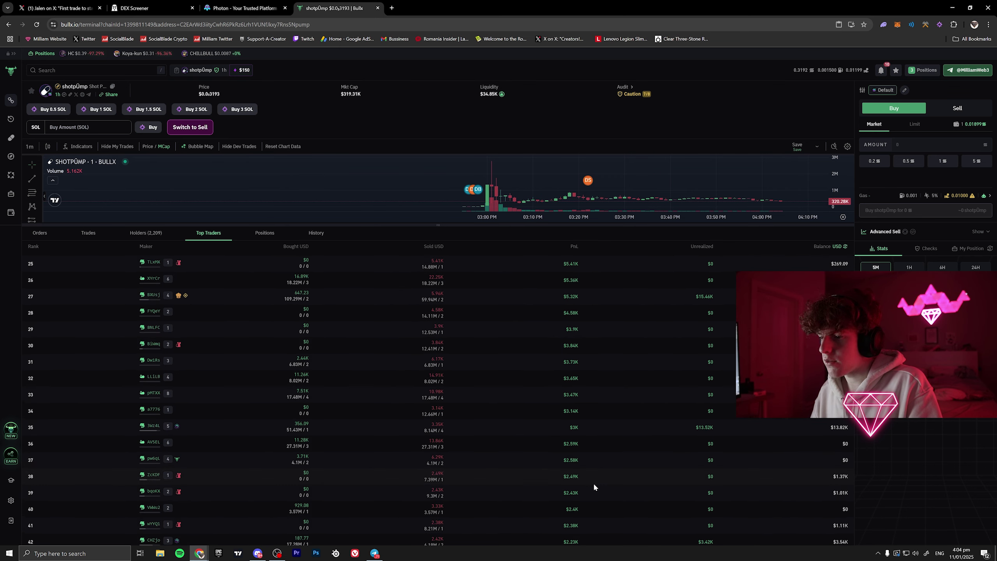
pyautogui.click(123, 7)
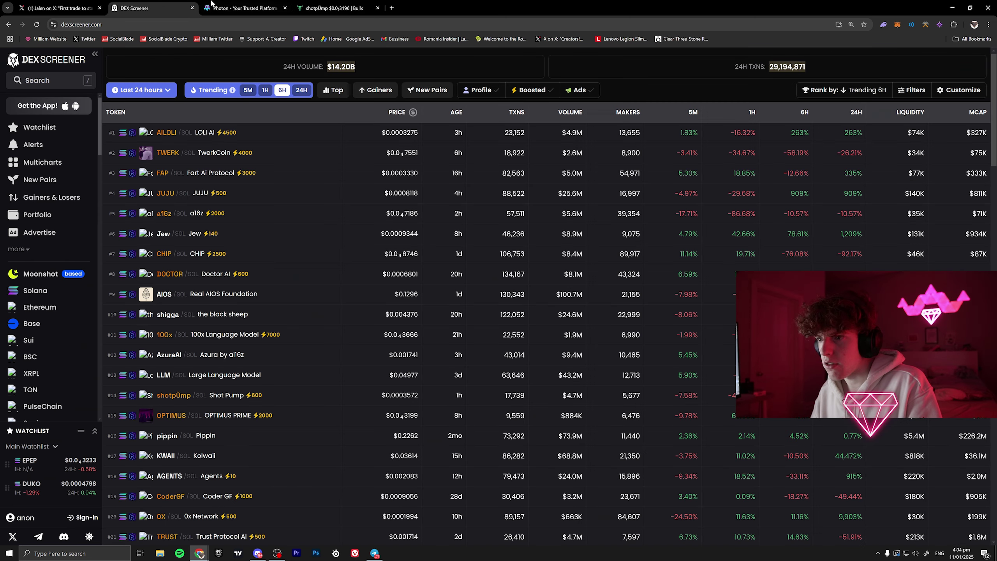
pyautogui.hotkey('ctrl', 'Tab')
pyautogui.click(79, 7)
pyautogui.click(334, 8)
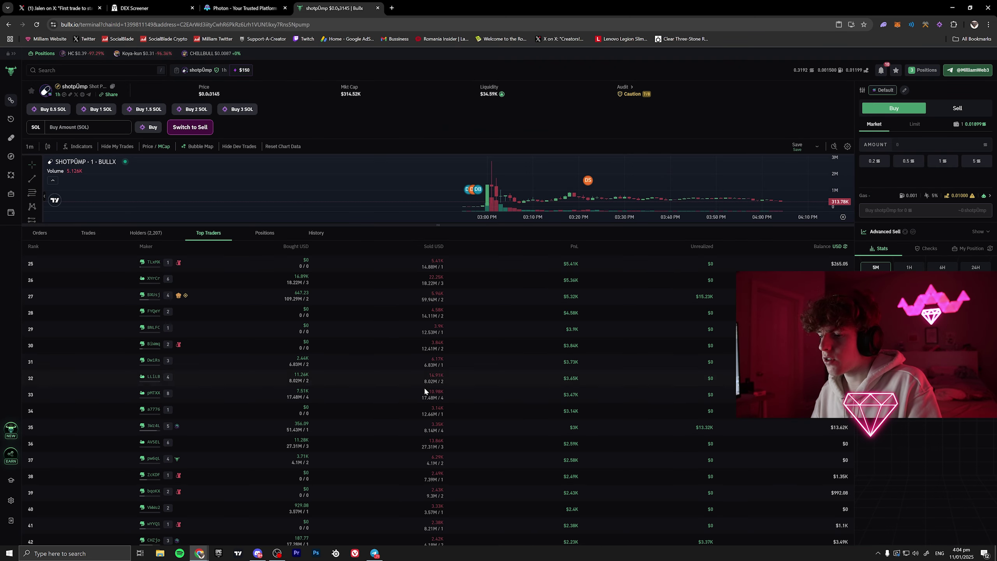
pyautogui.scroll(-2, 425, 389)
pyautogui.moveTo(580, 428); pyautogui.dragTo(560, 426)
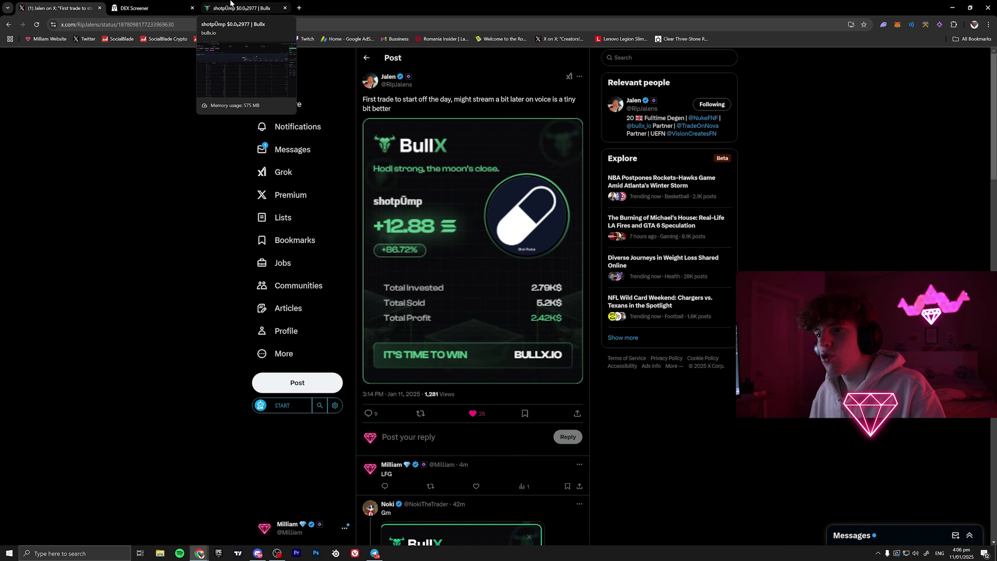
pyautogui.click(242, 8)
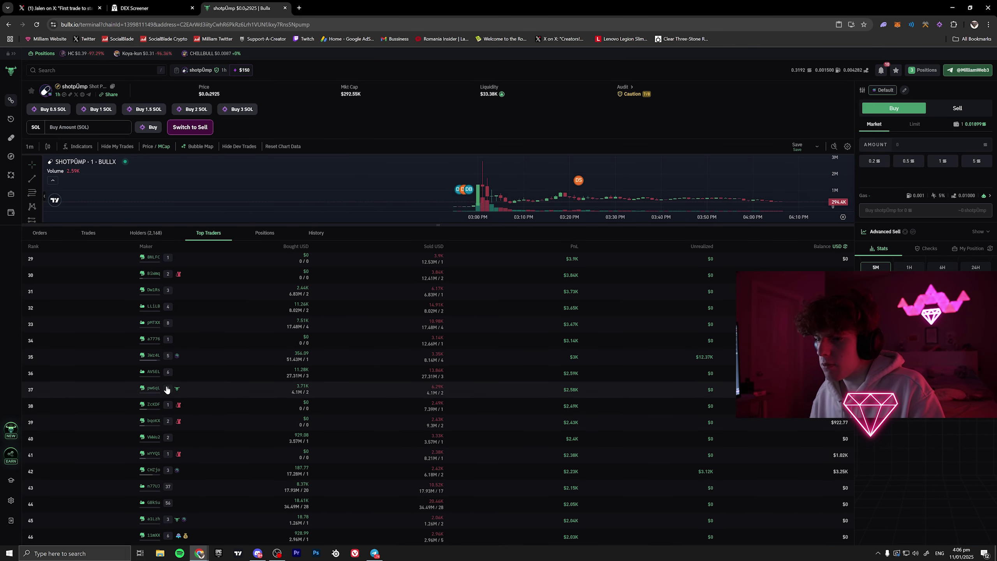
pyautogui.moveTo(168, 390)
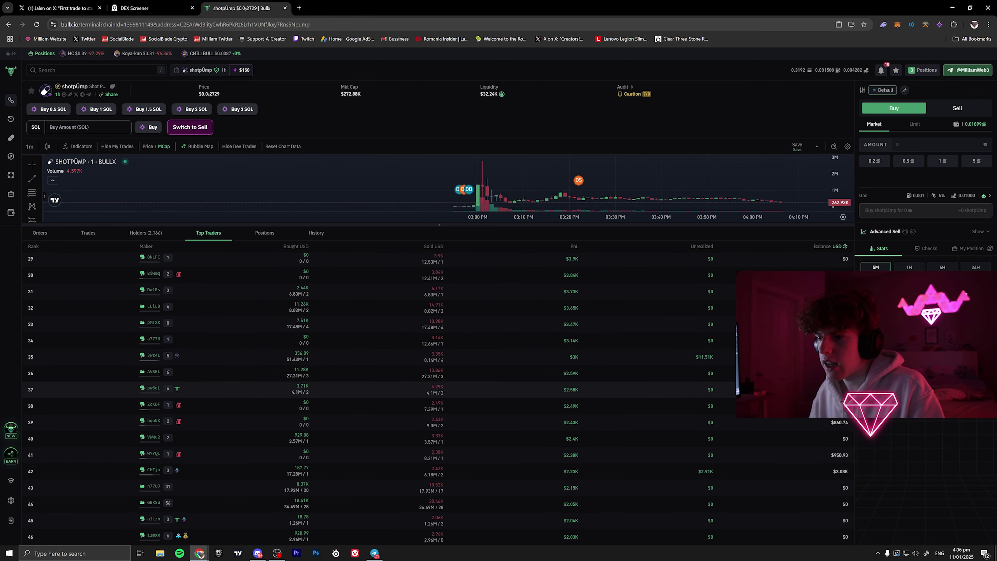
pyautogui.click(86, 7)
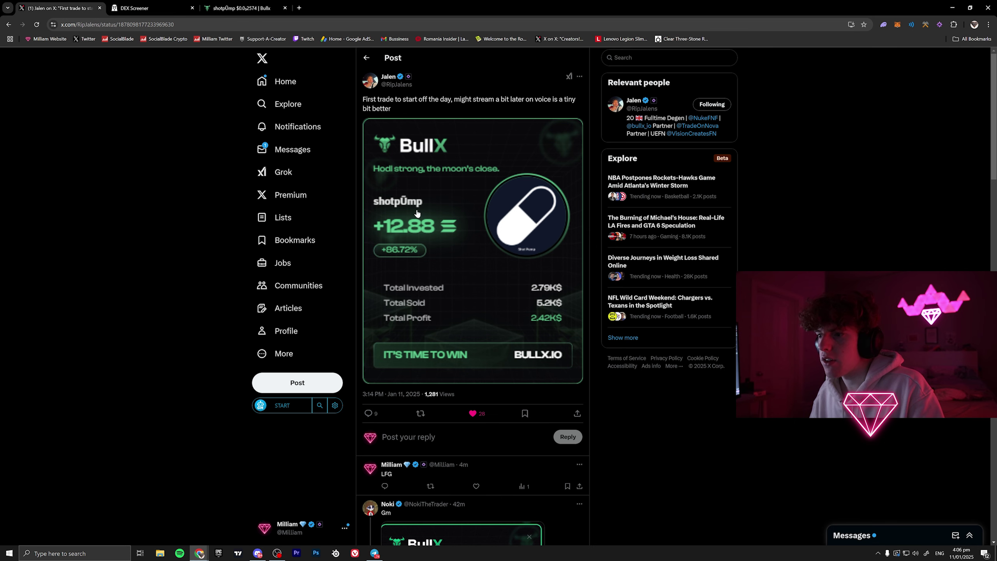
pyautogui.click(256, 5)
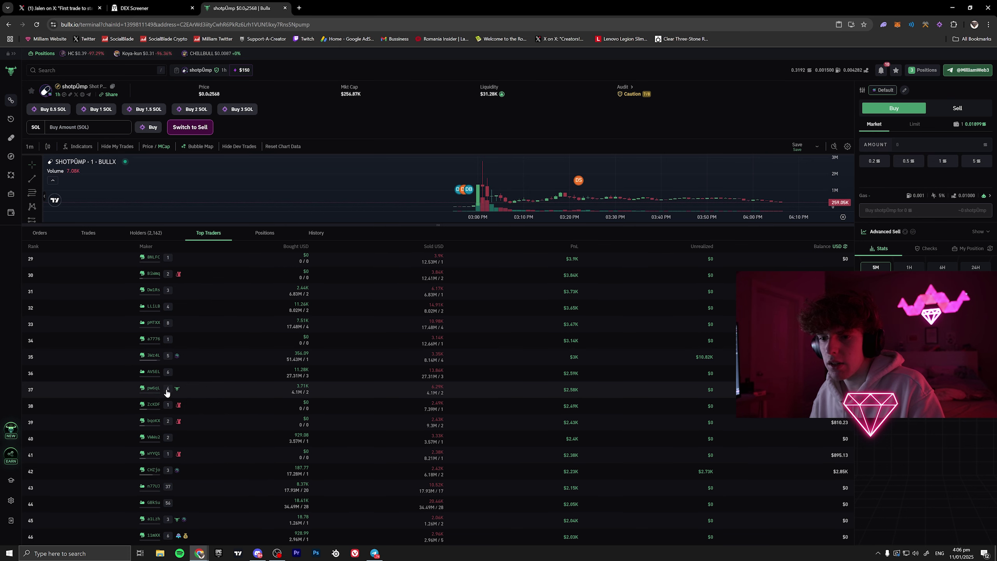
# - Copy the rank-37 trader's wallet address from Solscan and filter shotpUmp trades by that maker
pyautogui.click(140, 389)
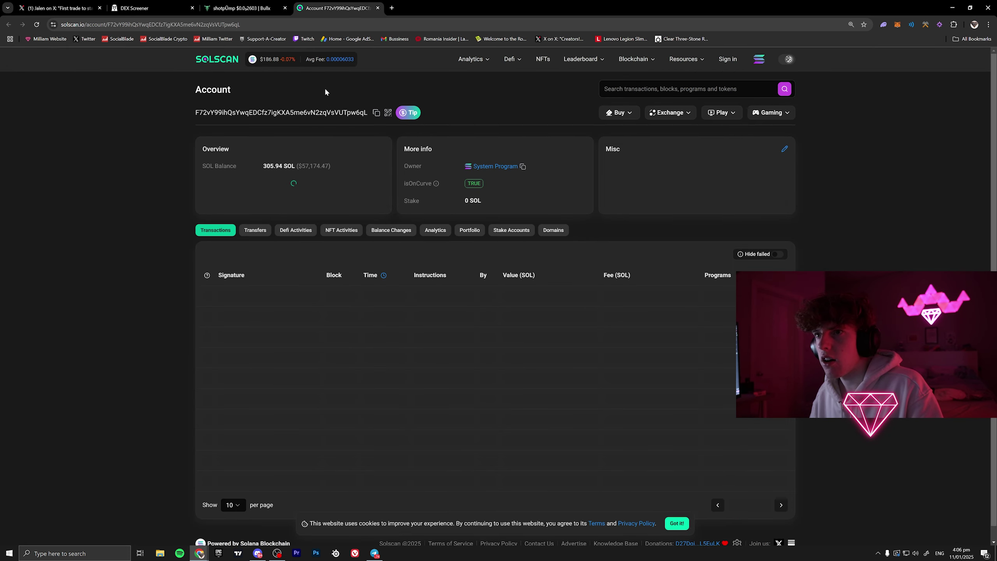
pyautogui.click(376, 113)
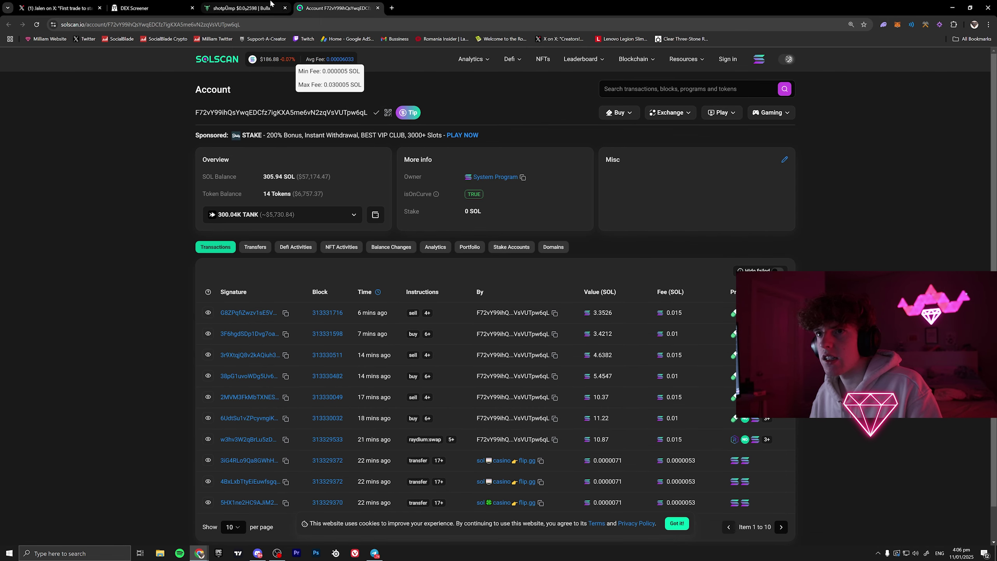
pyautogui.click(270, 5)
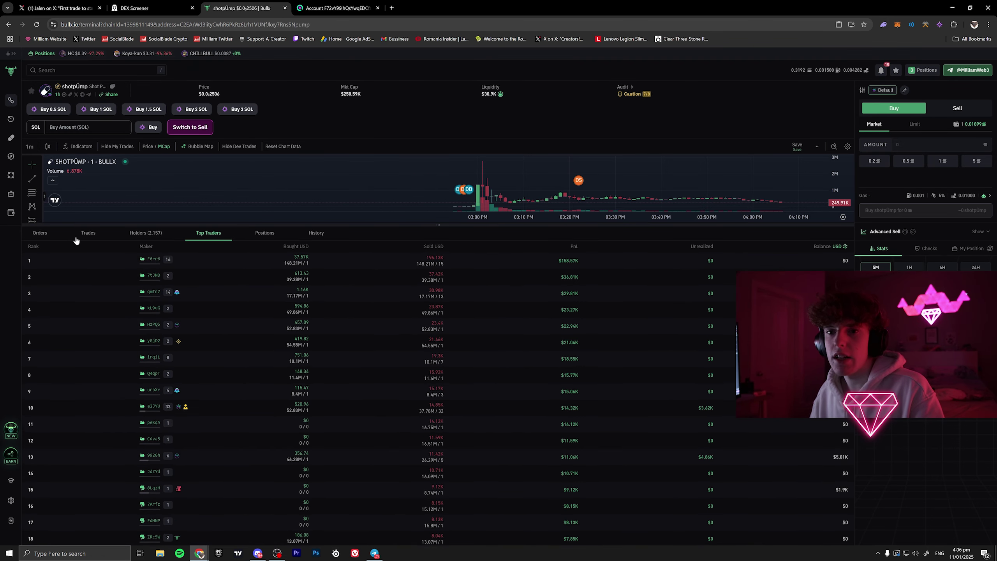
pyautogui.click(89, 233)
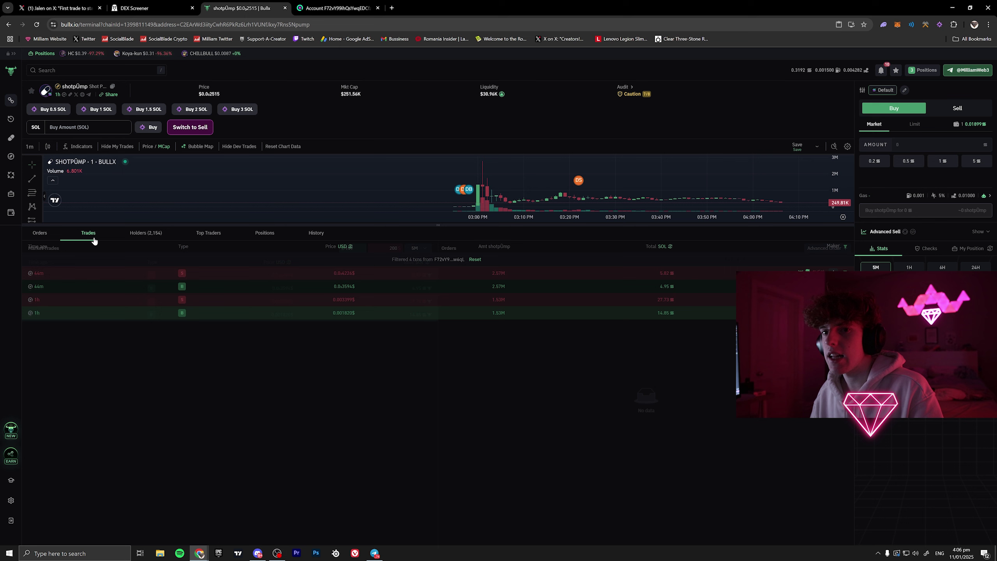
pyautogui.click(845, 246)
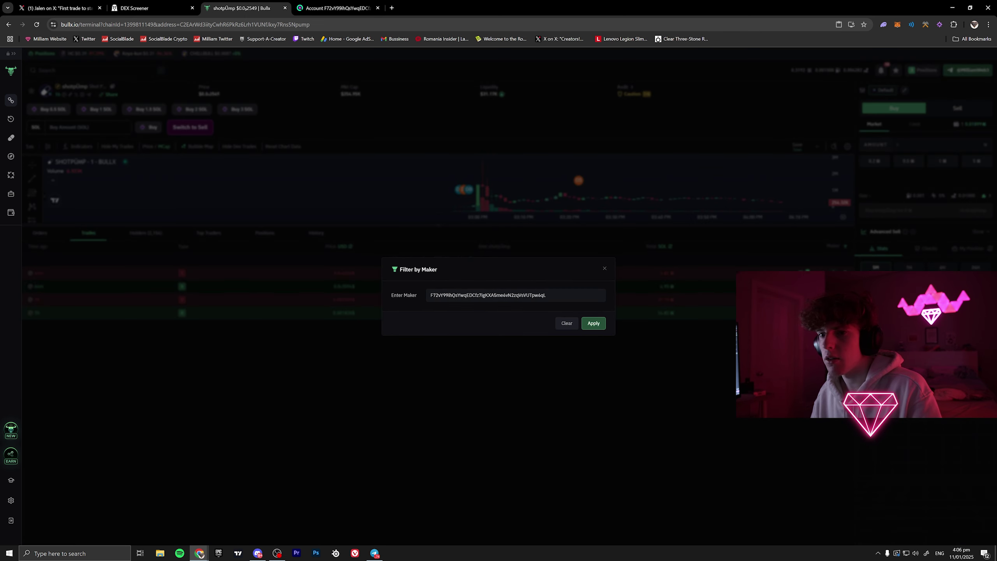
pyautogui.click(593, 323)
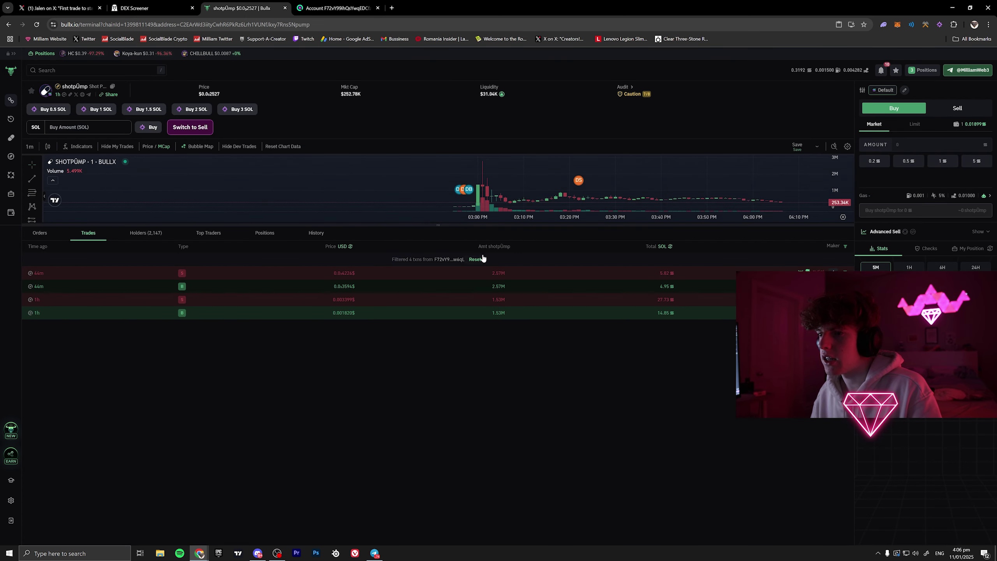
# - Enlarge the chart, centre it on the 03:00 PM spike, and show trade totals in USD
pyautogui.moveTo(493, 225); pyautogui.dragTo(499, 312)
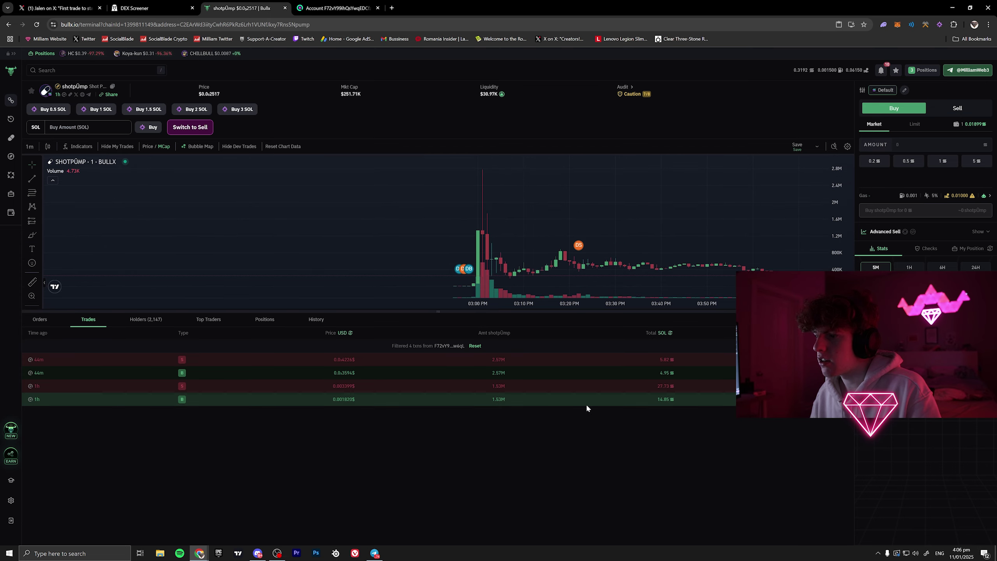
pyautogui.scroll(2, 545, 262)
pyautogui.moveTo(405, 233); pyautogui.dragTo(589, 229)
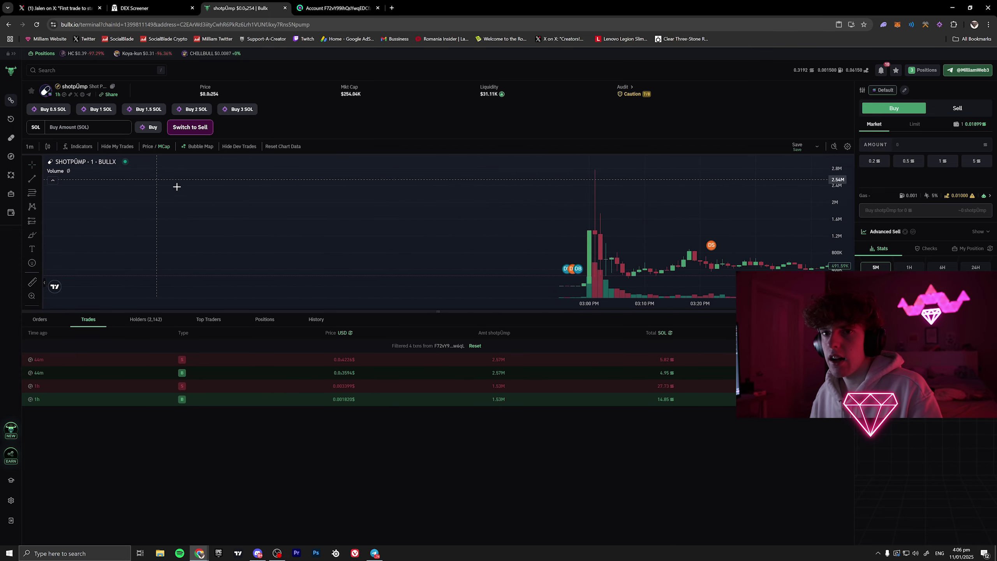
pyautogui.scroll(3, 473, 249)
pyautogui.moveTo(841, 246); pyautogui.dragTo(844, 209)
pyautogui.moveTo(613, 251); pyautogui.dragTo(585, 207)
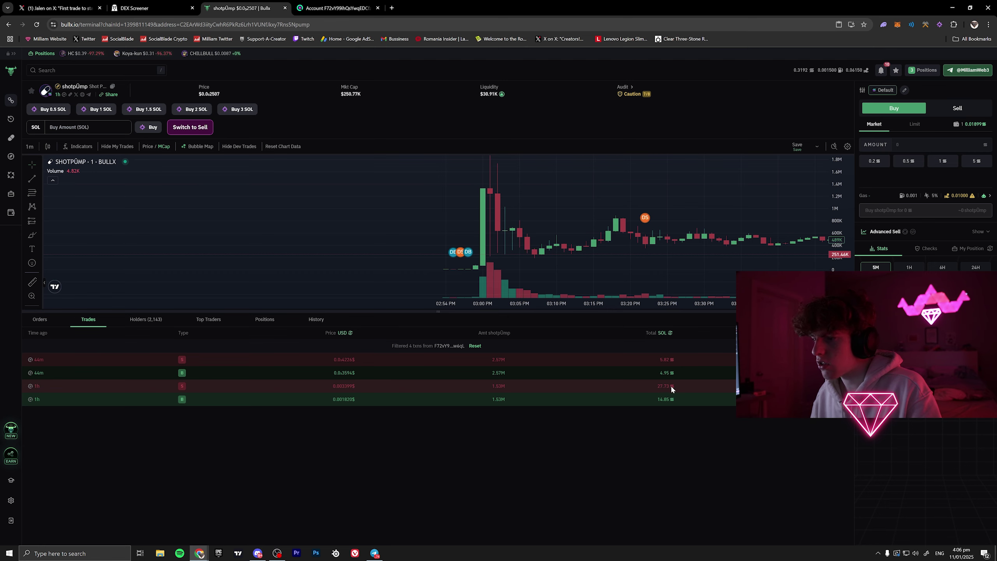
pyautogui.click(671, 333)
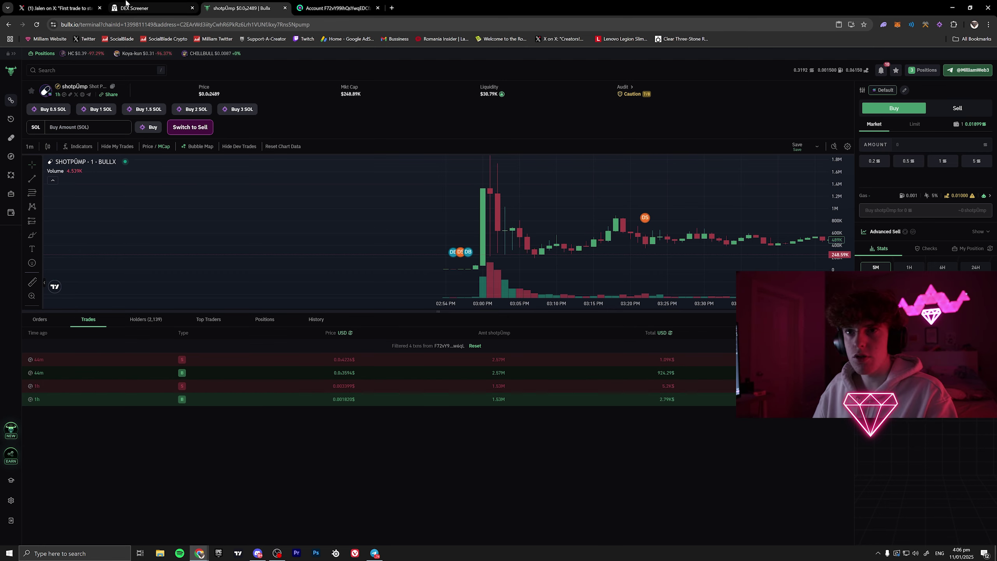
# - Cycle through the open tabs to the X PnL card and back to the BullX terminal
pyautogui.hotkey('ctrl', '2')
pyautogui.hotkey('ctrl', '4')
pyautogui.hotkey('ctrl', '1')
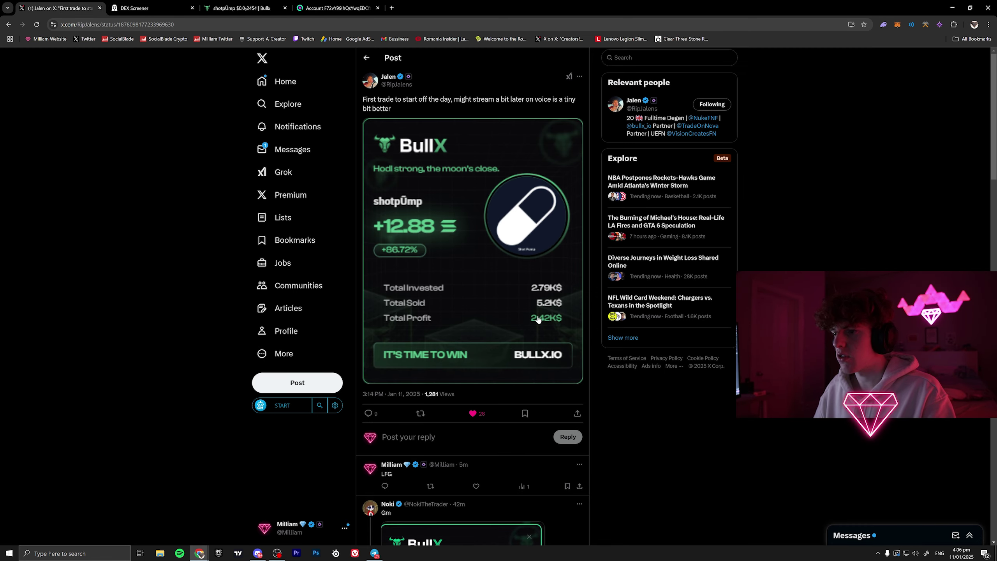
pyautogui.hotkey('ctrl', '2')
pyautogui.hotkey('ctrl', '3')
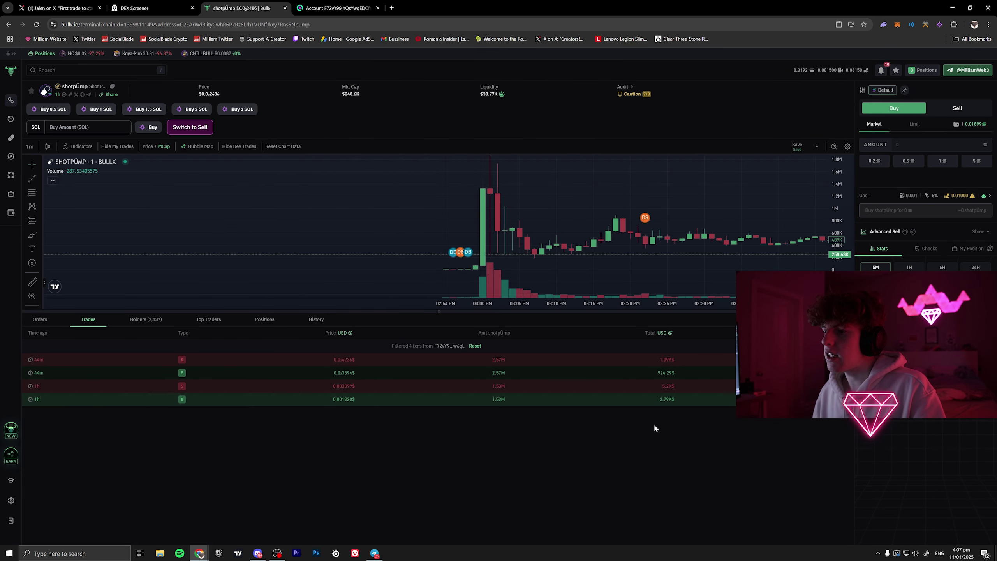
# - Compare the 924.29$ buy and 1.09K$ sell totals against the X post's reported profit
pyautogui.moveTo(657, 373); pyautogui.dragTo(666, 373)
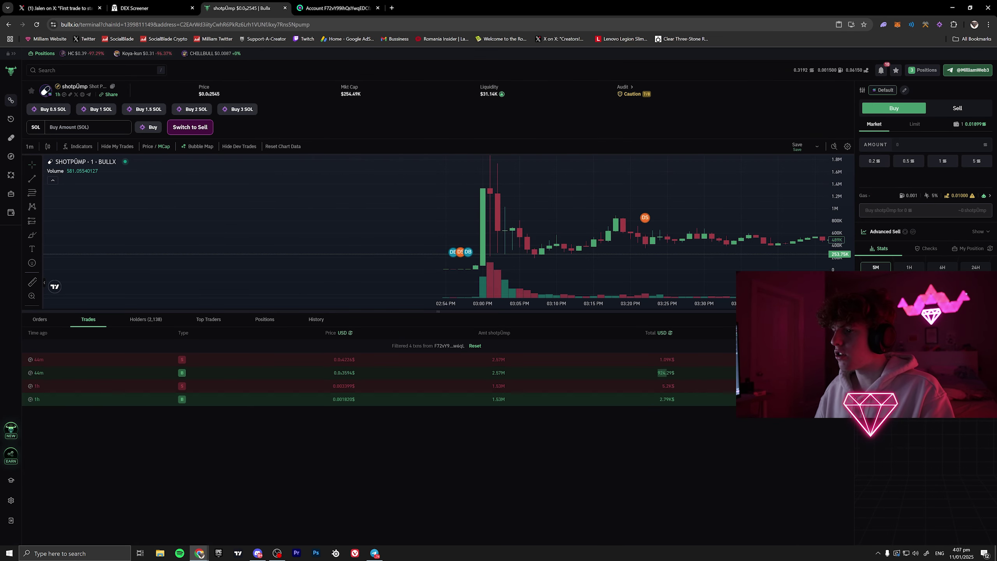
pyautogui.click(657, 394)
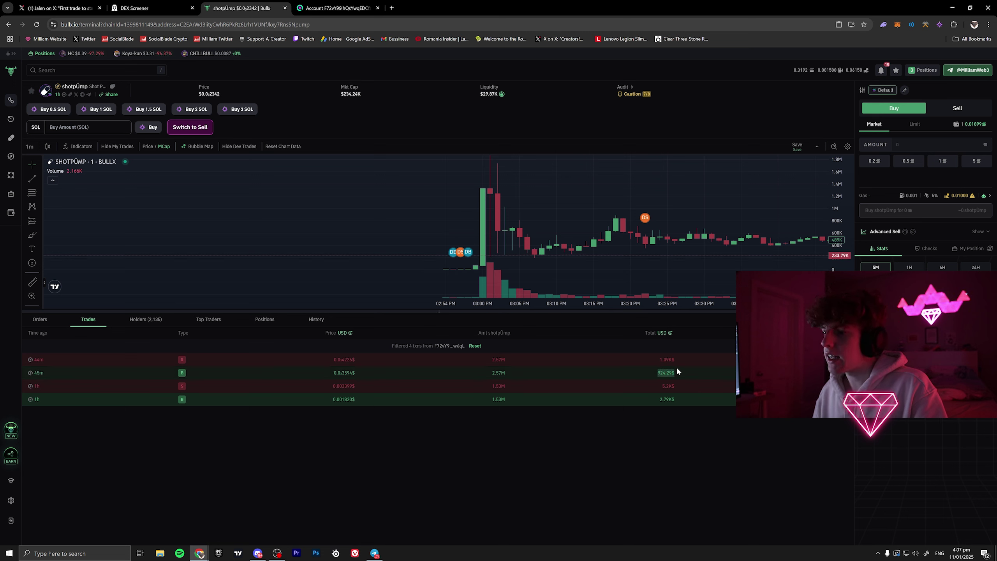
pyautogui.moveTo(676, 359); pyautogui.dragTo(662, 359)
pyautogui.click(426, 518)
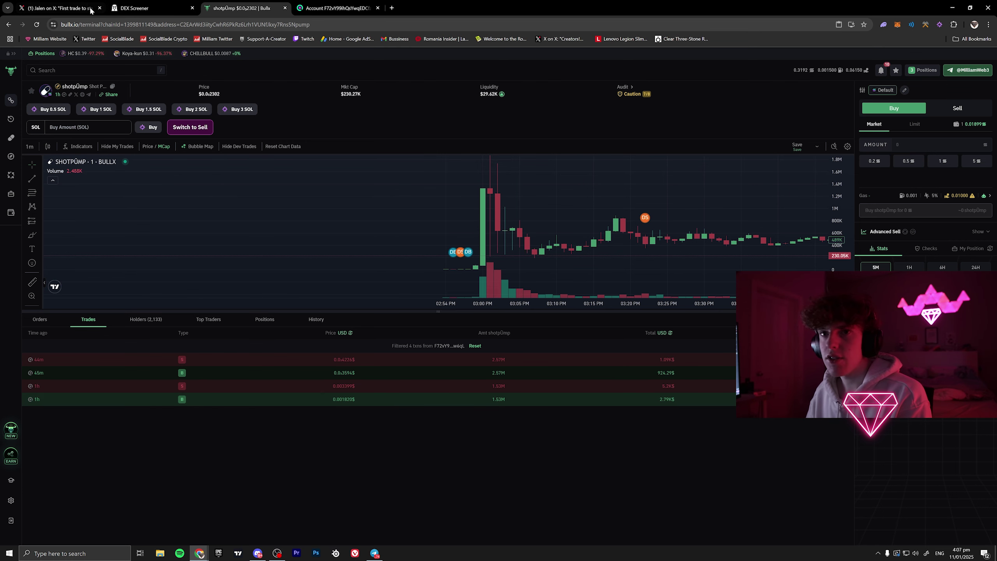
pyautogui.hotkey('ctrl', '1')
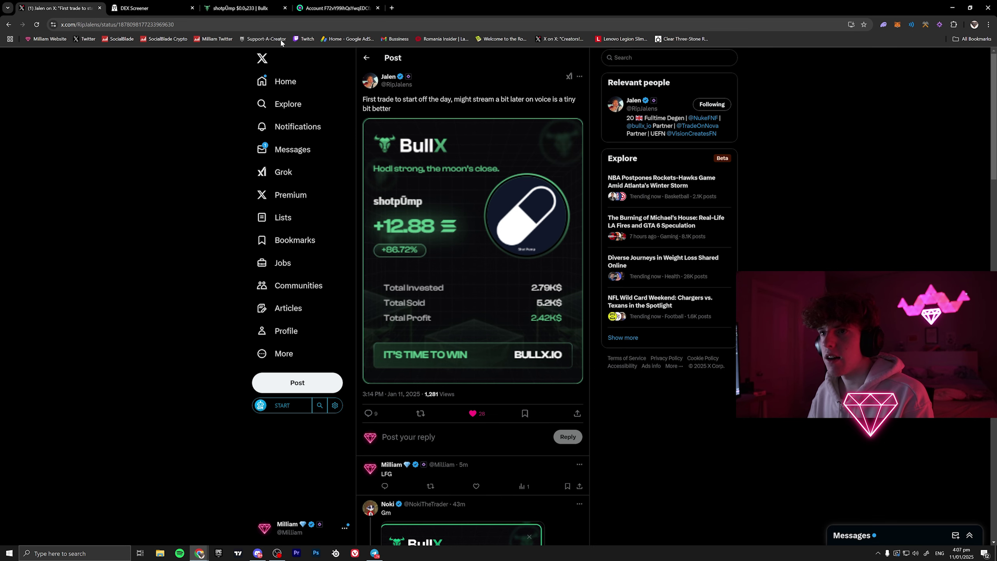
pyautogui.hotkey('ctrl', '3')
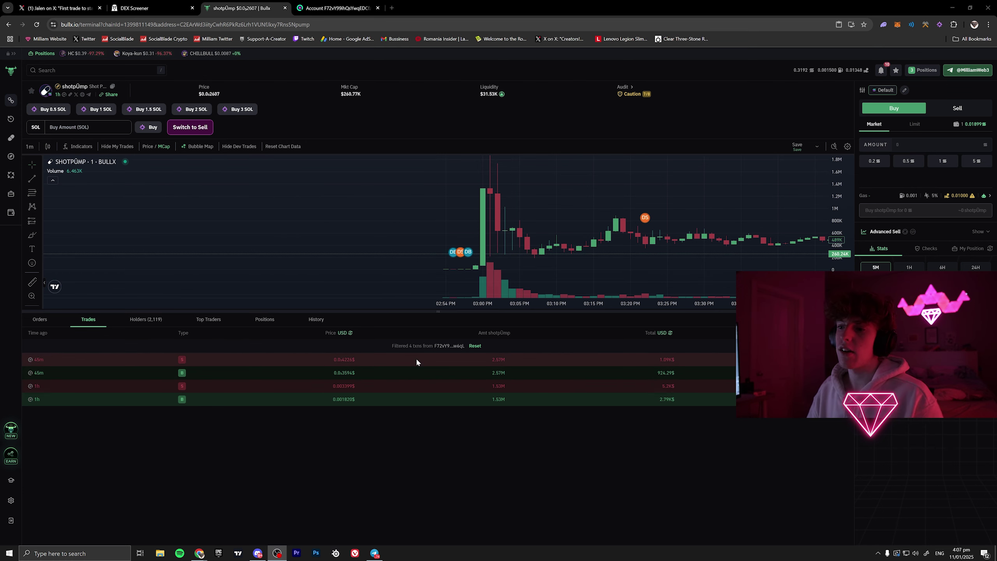
pyautogui.click(338, 8)
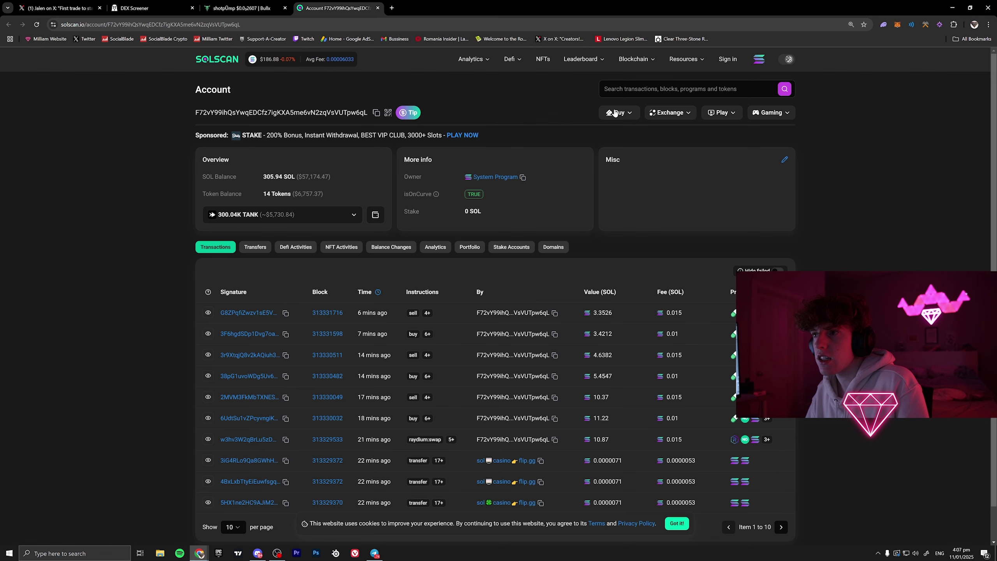
# - Load gmgn.ai in a new tab and search the copied wallet address to open its profile
pyautogui.click(392, 8)
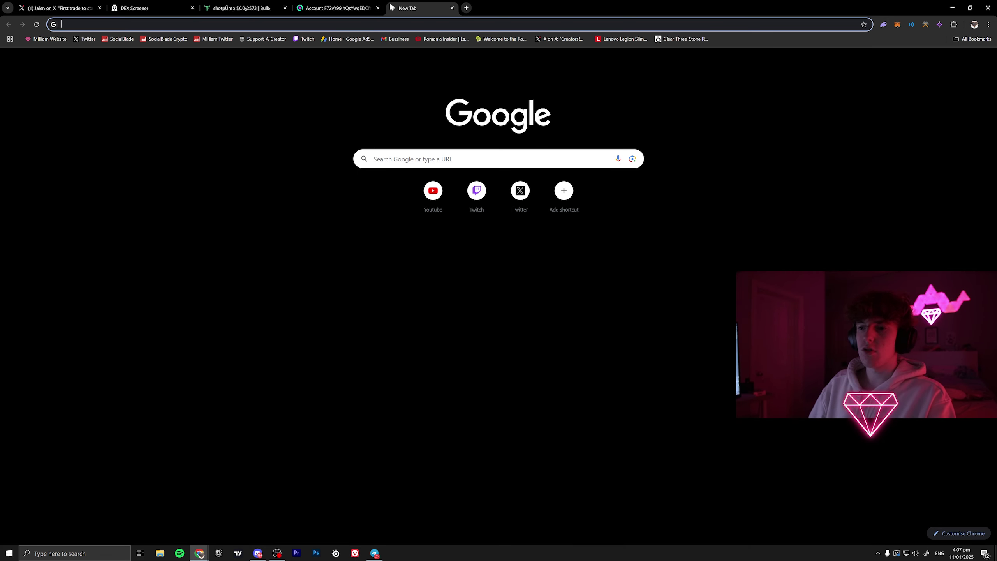
pyautogui.write('g,mg')
pyautogui.press('BackSpace')
pyautogui.press('BackSpace')
pyautogui.press('BackSpace')
pyautogui.write('m')
pyautogui.press('Return')
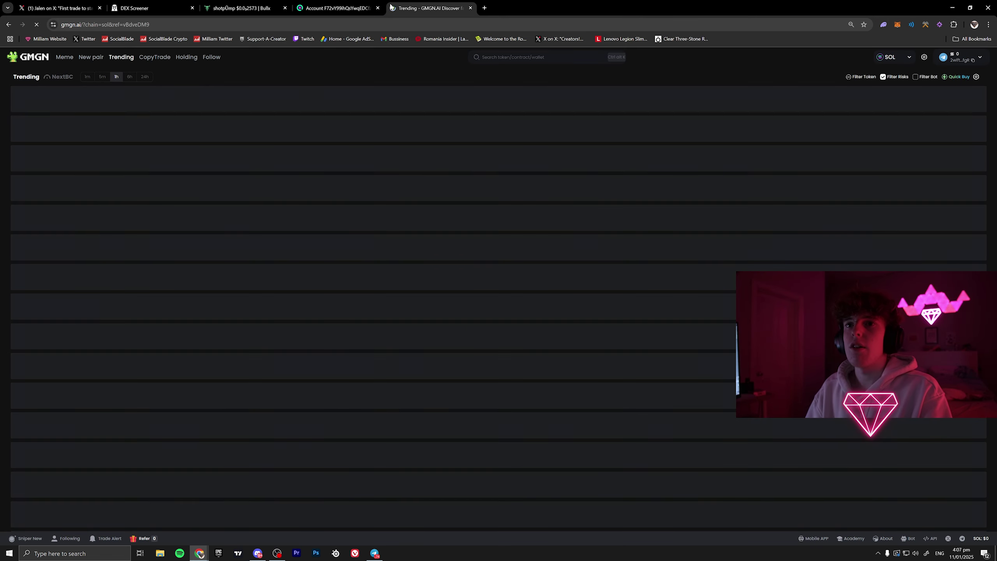
pyautogui.click(489, 57)
pyautogui.write('F72vY99ihQsYwqEDCfz7igKXA5me6vN2zqVsVUTpw6qL')
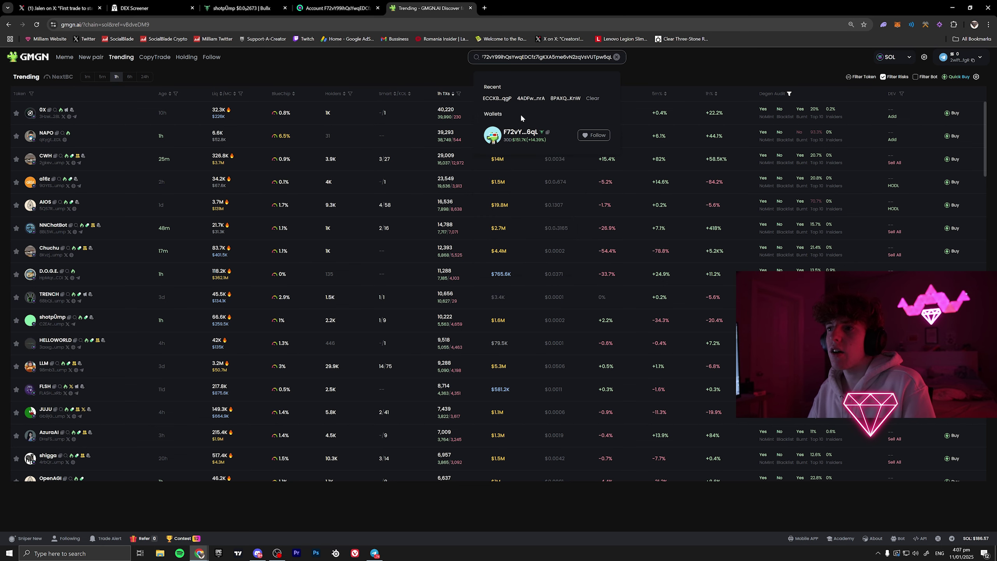
pyautogui.click(522, 146)
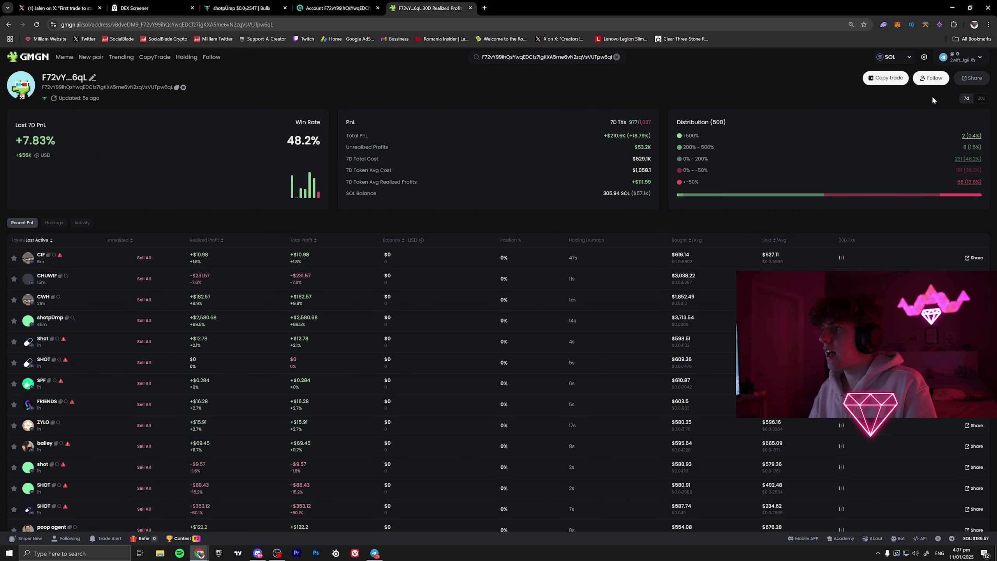
# - Show 30-day stats (+14.39% PnL, 48.2% win rate) and sort trades by realized profit
pyautogui.click(982, 98)
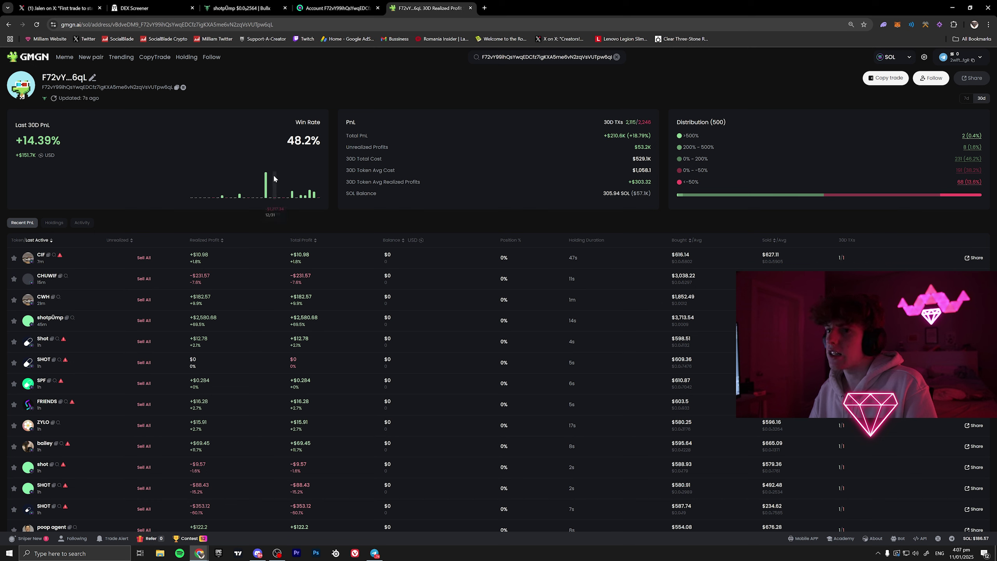
pyautogui.moveTo(267, 176)
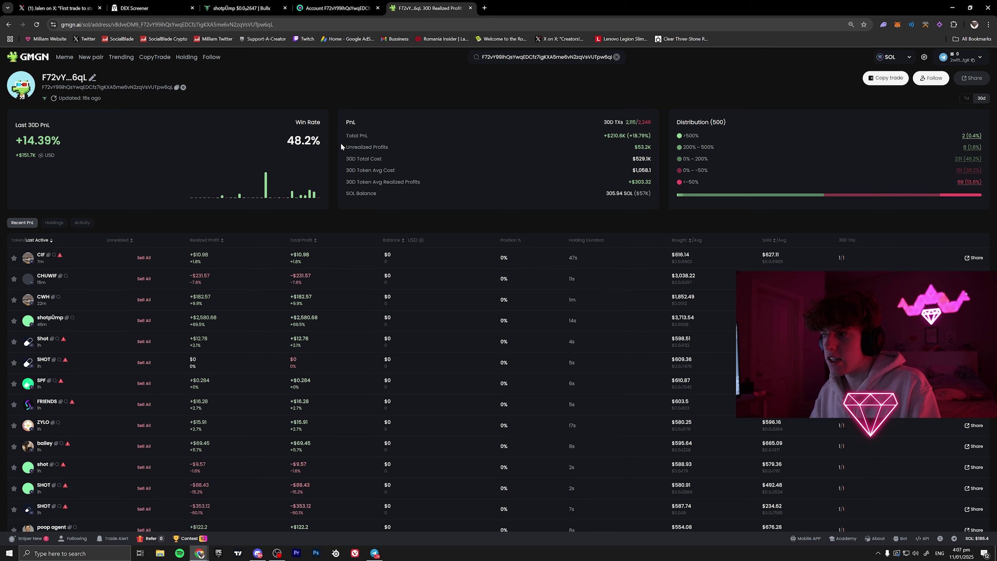
pyautogui.click(206, 239)
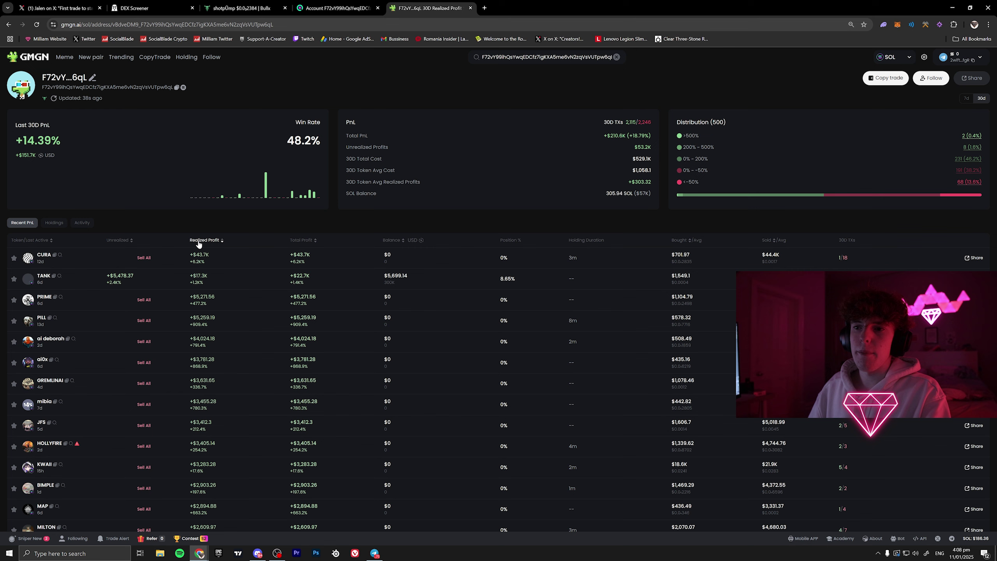
# - Go back to the CopyTrade rankings, then bring up the GMGN.AI bot chat in Telegram
pyautogui.hotkey('alt', 'Left')
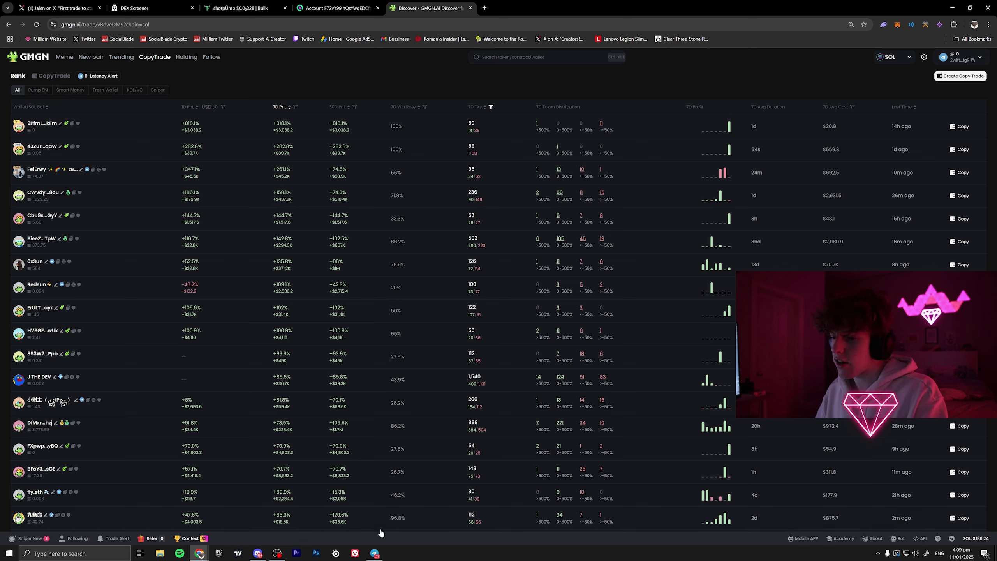
pyautogui.click(375, 553)
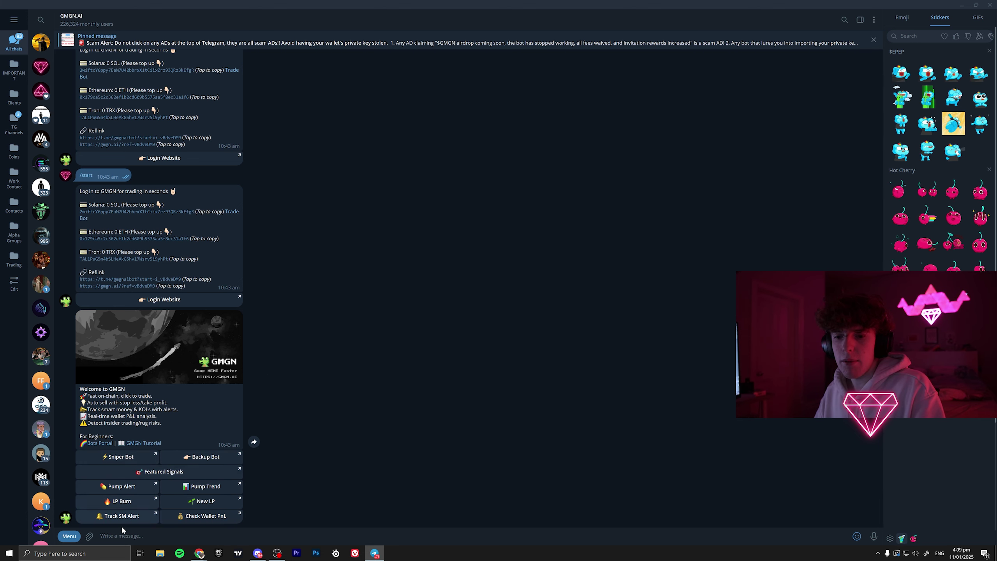
# - Send /start to the GMGN bot and follow its Login Website link to sign into GMGN
pyautogui.write('/start')
pyautogui.press('Return')
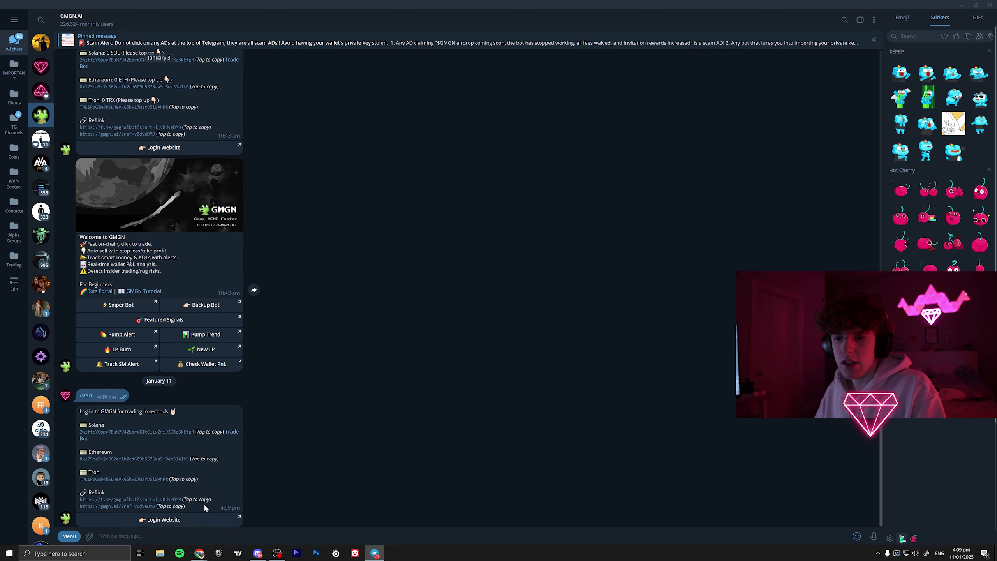
pyautogui.click(145, 517)
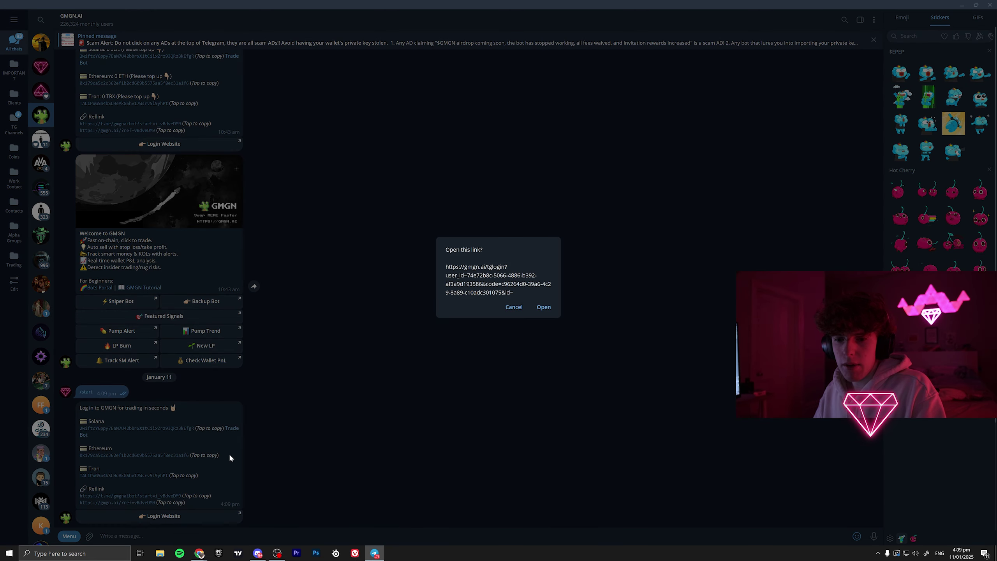
pyautogui.click(543, 308)
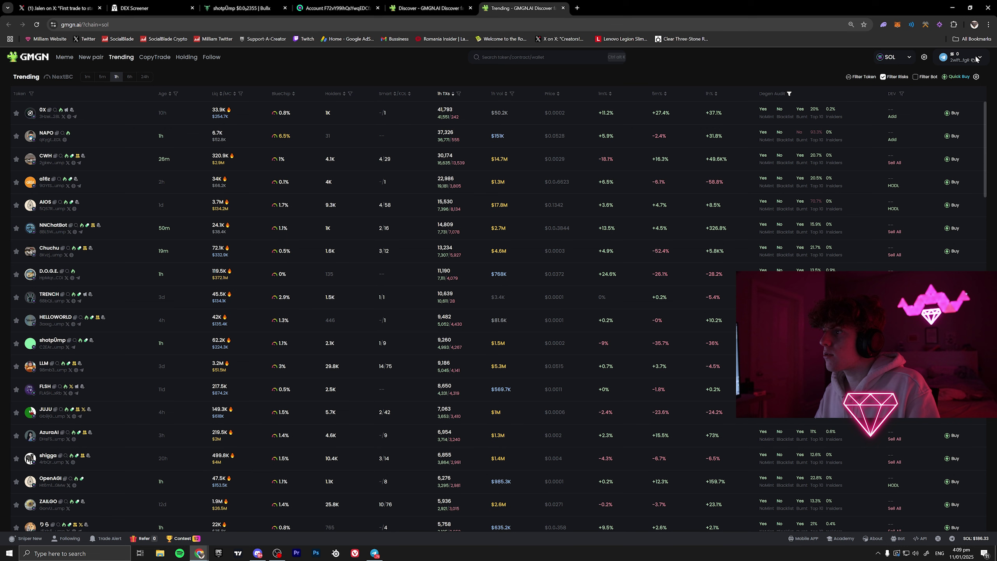
# - Go to the CopyTrade wallet rankings page
pyautogui.click(981, 58)
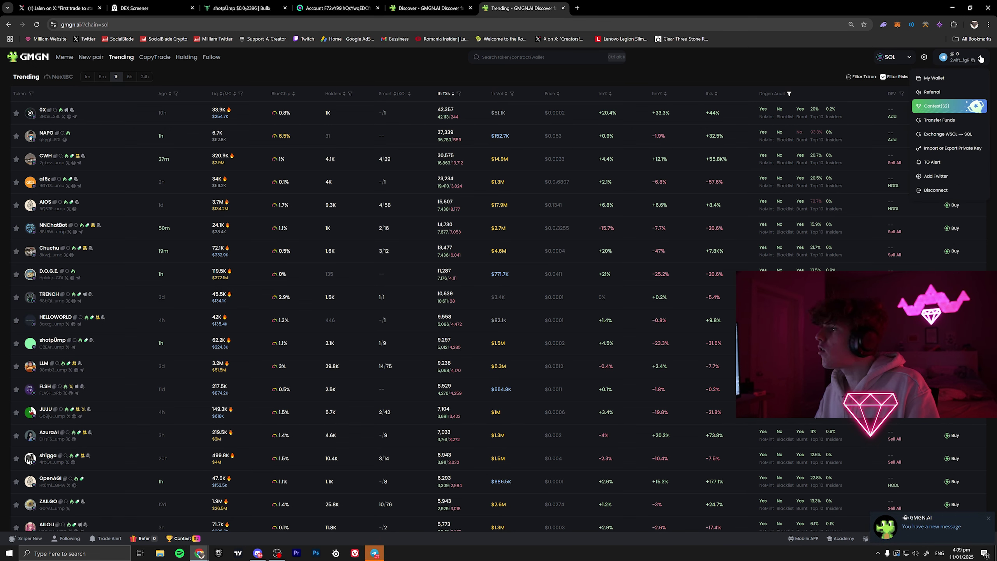
pyautogui.click(982, 58)
pyautogui.click(170, 57)
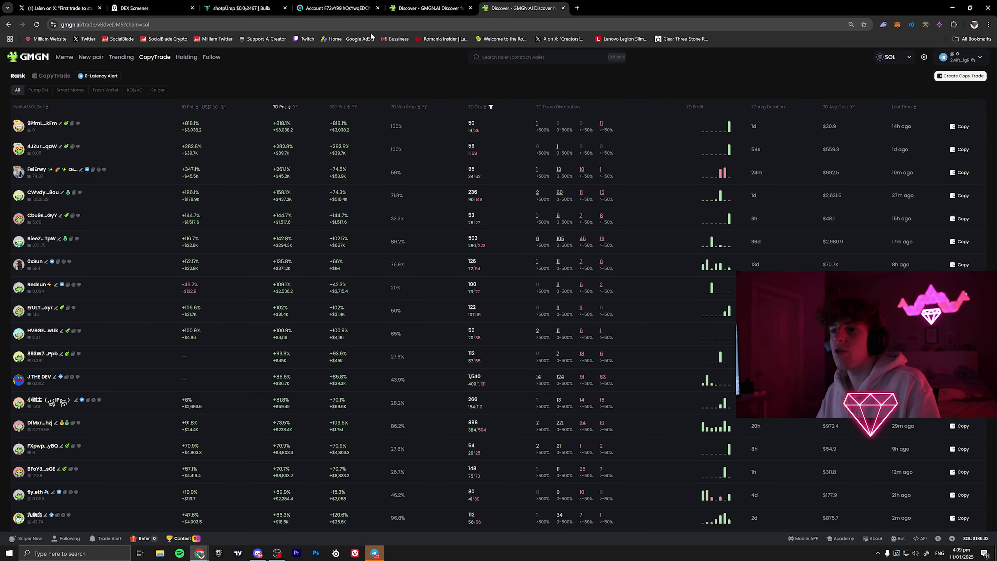
# - Open a recently searched wallet with an 83.46% win rate in its own tab and close the rankings tab
pyautogui.click(499, 58)
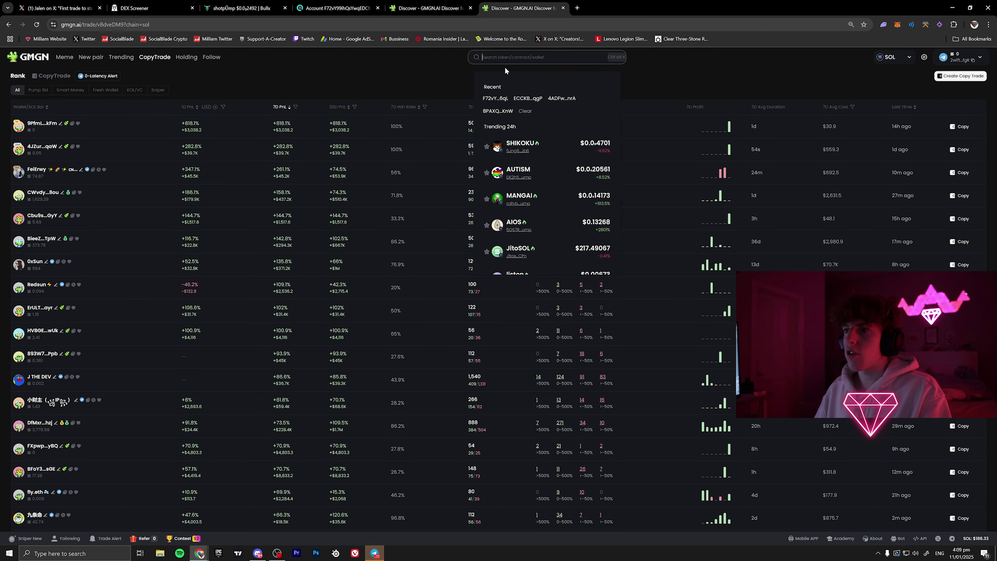
pyautogui.middleClick(522, 98)
pyautogui.click(600, 8)
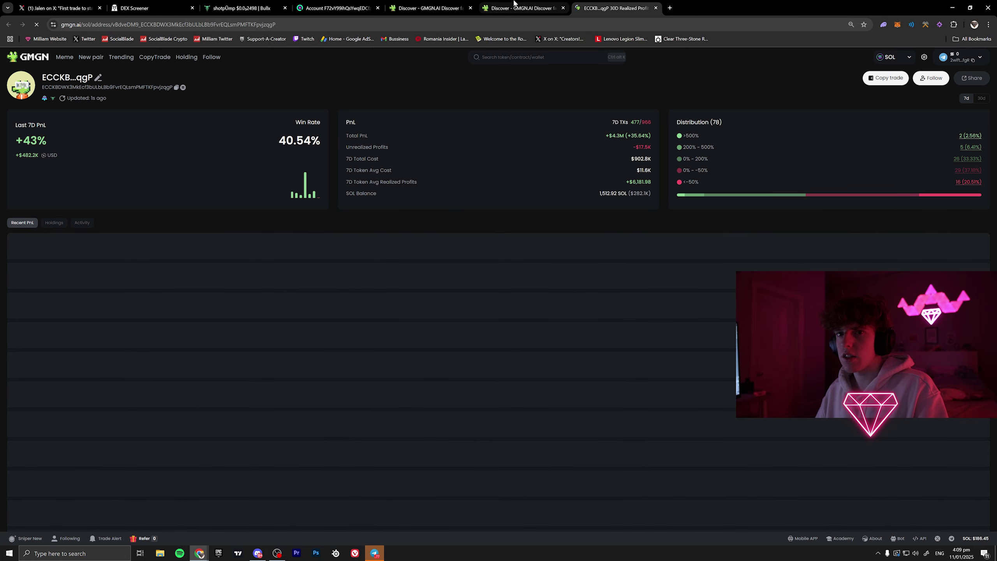
pyautogui.click(512, 7)
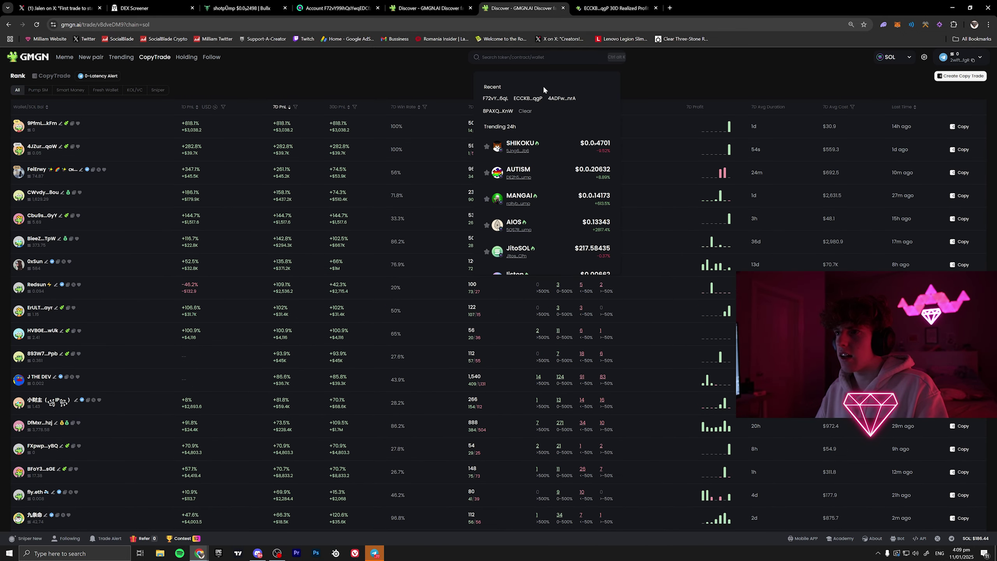
pyautogui.middleClick(562, 98)
pyautogui.click(710, 8)
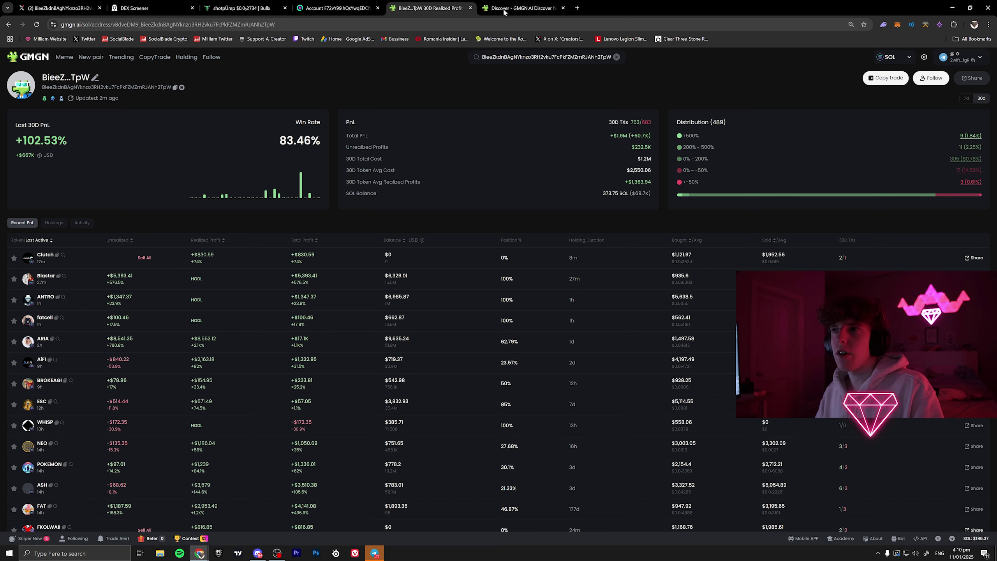
pyautogui.click(563, 8)
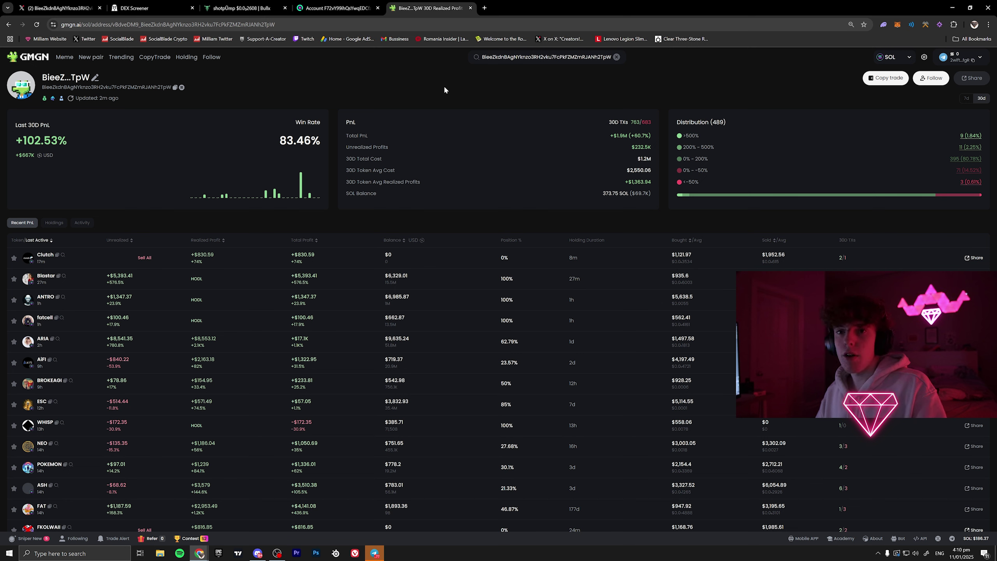
# - Open this wallet's Copy trade form at 125% page zoom, with its address filled in
pyautogui.click(882, 80)
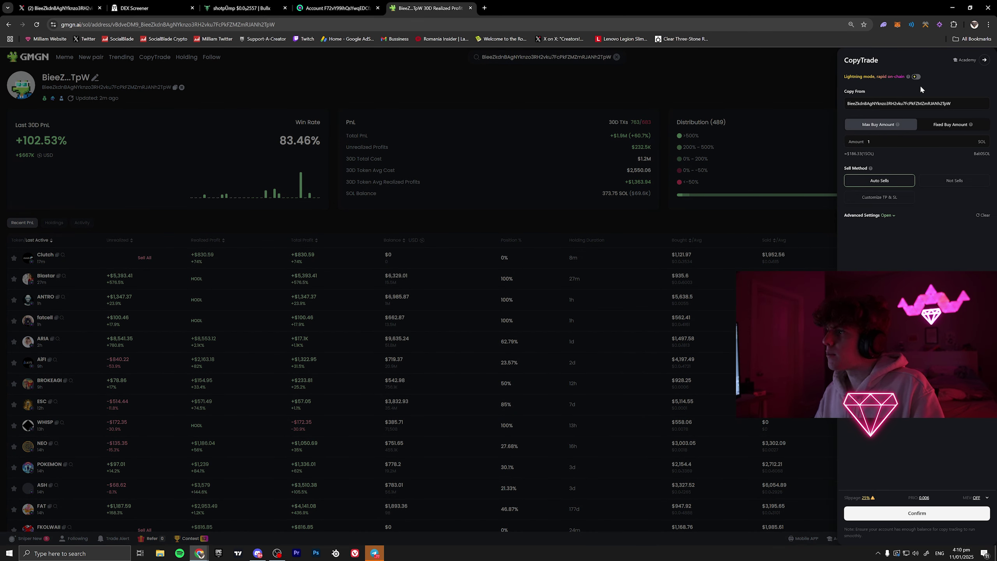
pyautogui.doubleClick(852, 103)
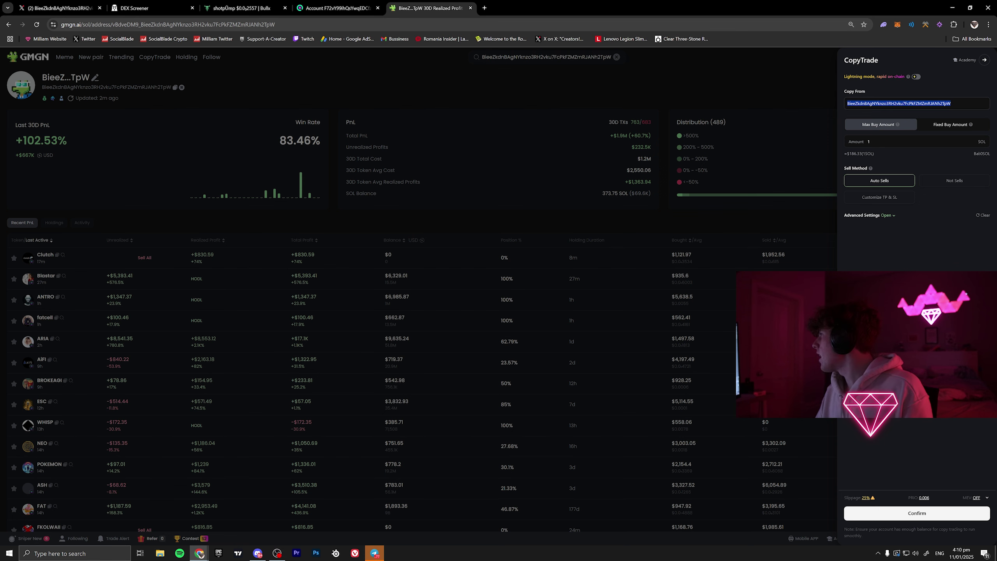
pyautogui.click(929, 85)
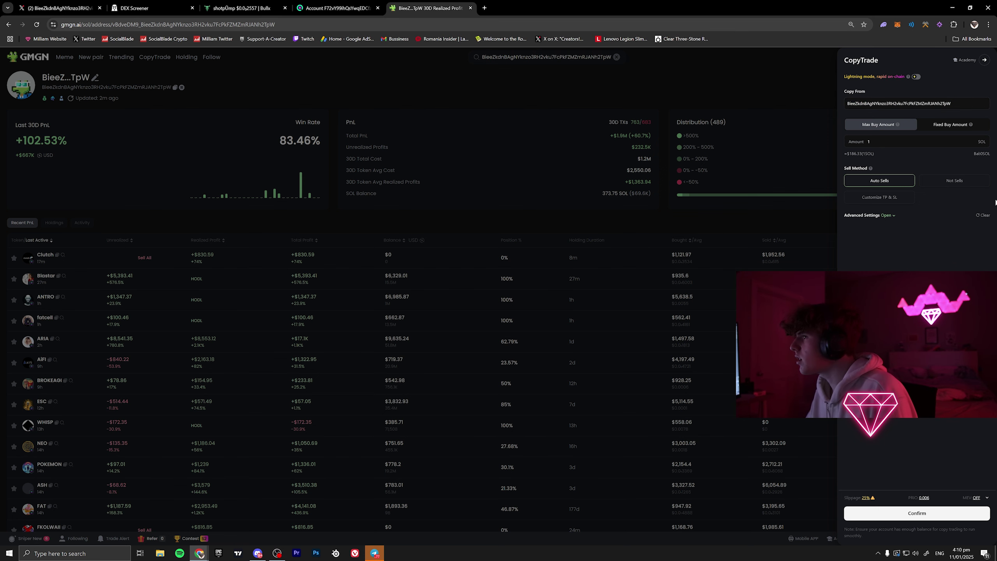
pyautogui.click(692, 115)
pyautogui.hotkey('ctrl', '+')
pyautogui.hotkey('ctrl', '+')
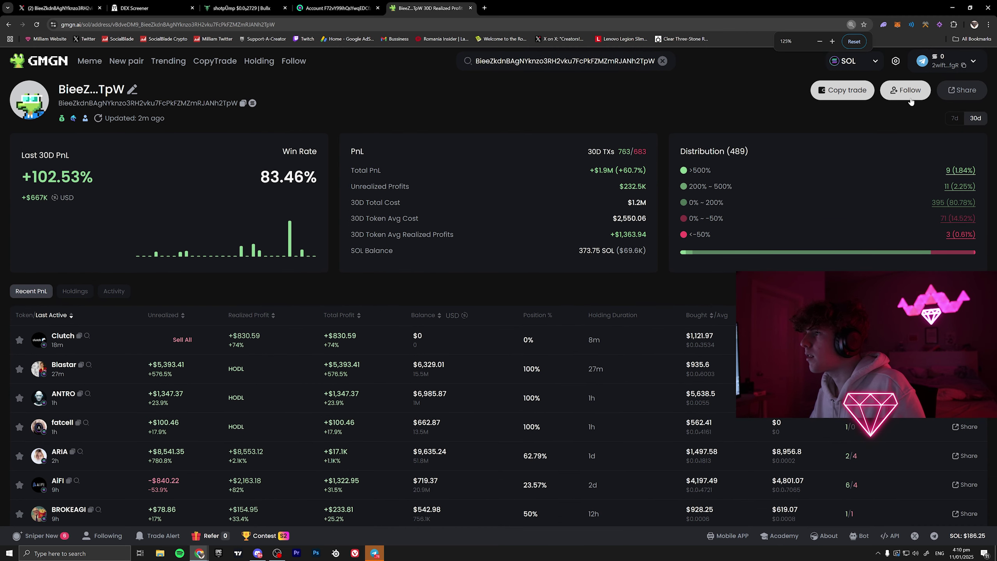
pyautogui.click(862, 93)
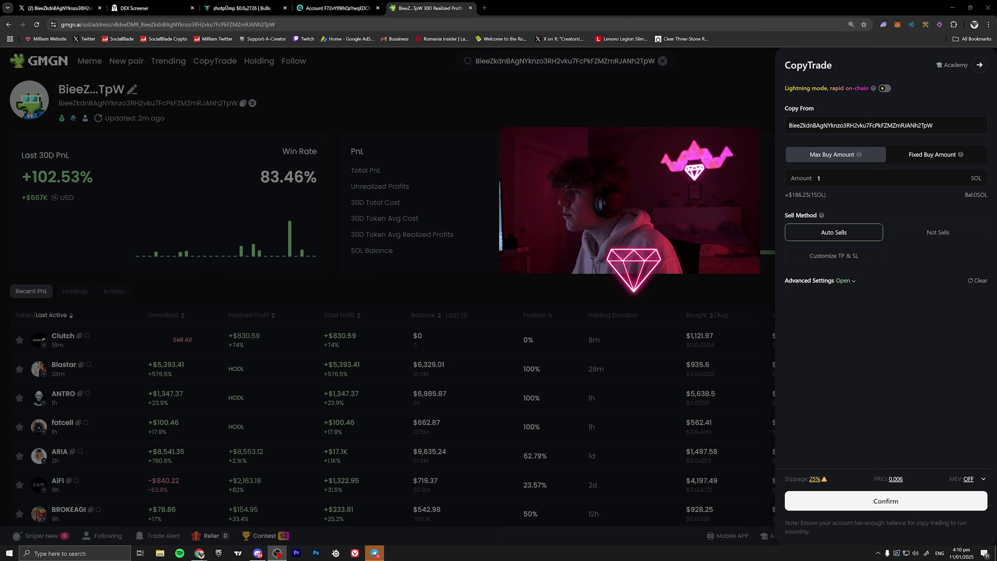
pyautogui.moveTo(790, 126); pyautogui.dragTo(915, 126)
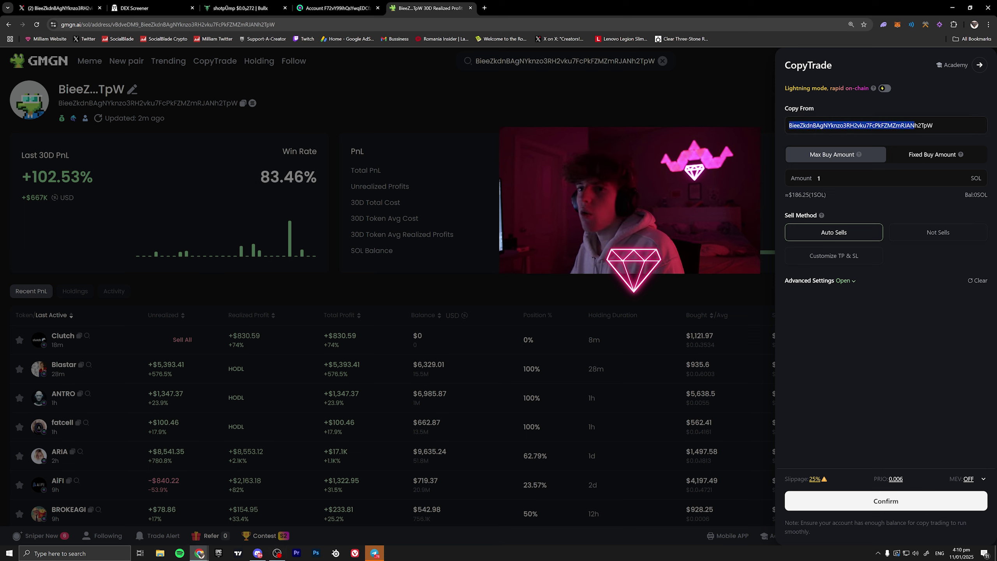
pyautogui.click(842, 155)
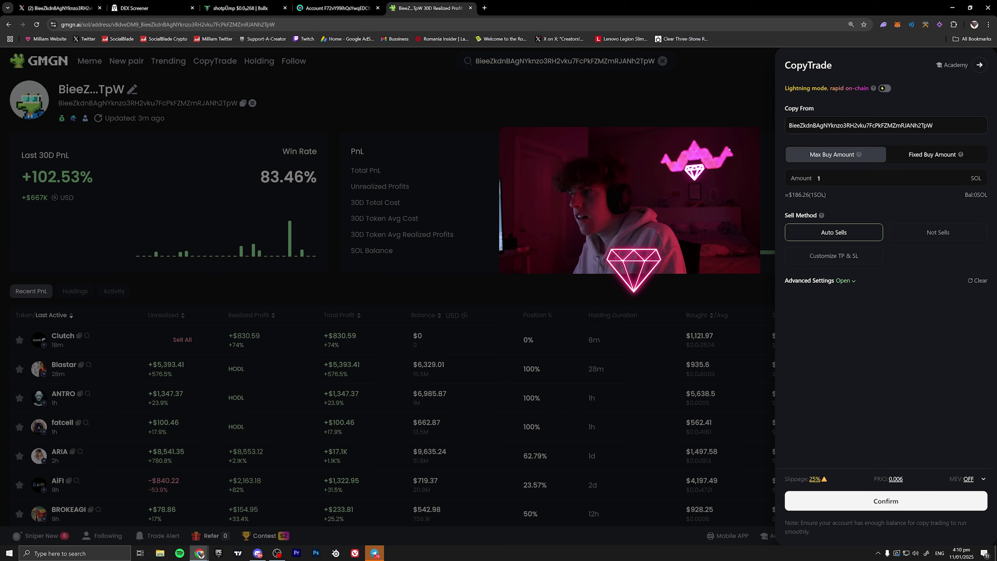
# - Set Max Buy Amount to 1 SOL (about $186.36), keeping Auto Sells as the sell method
pyautogui.press('BackSpace')
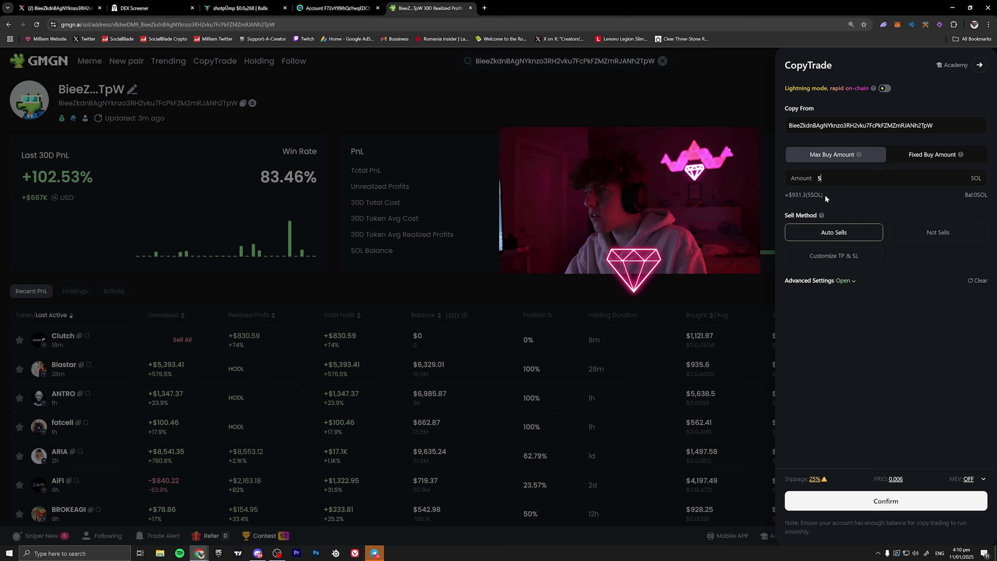
pyautogui.write('5')
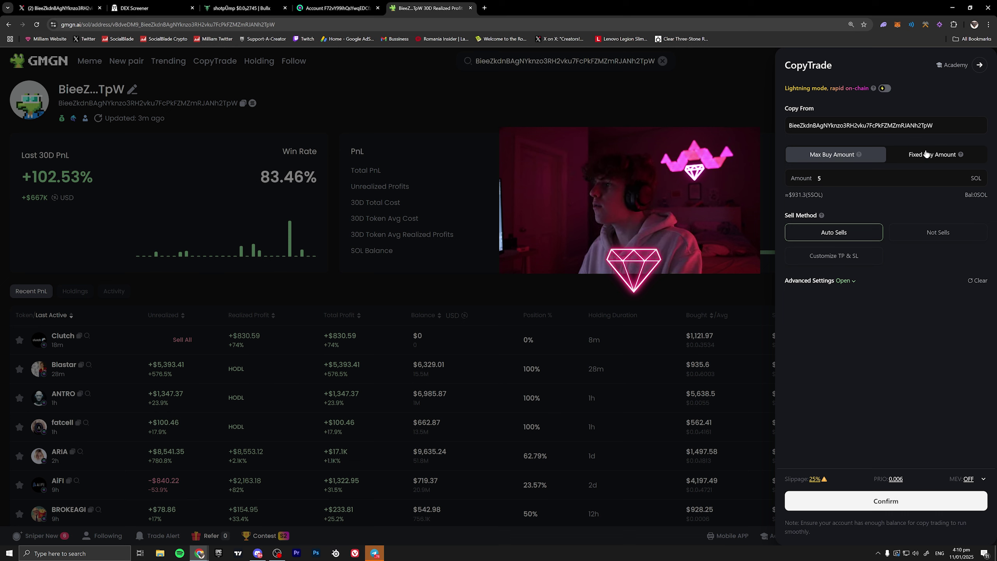
pyautogui.click(919, 154)
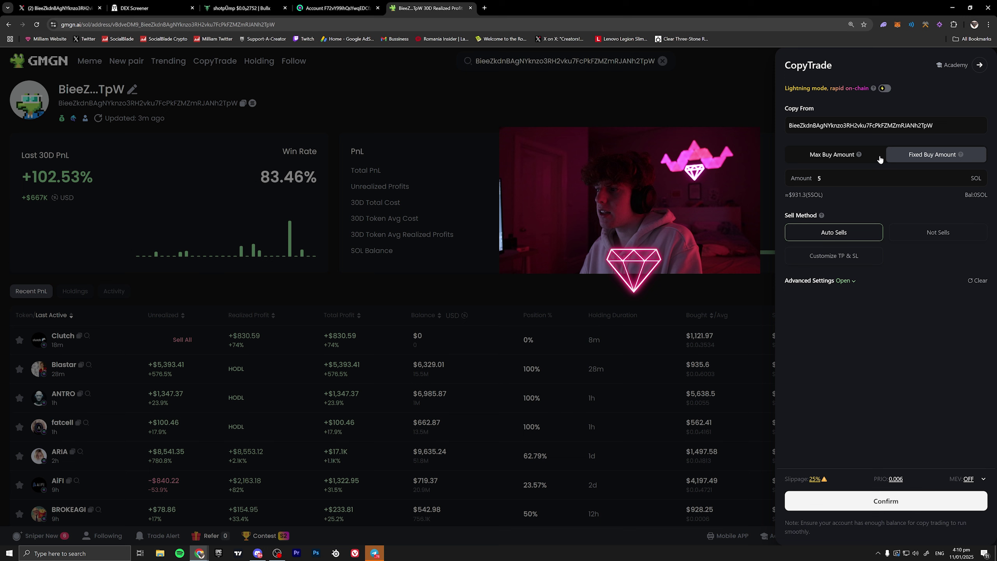
pyautogui.click(817, 155)
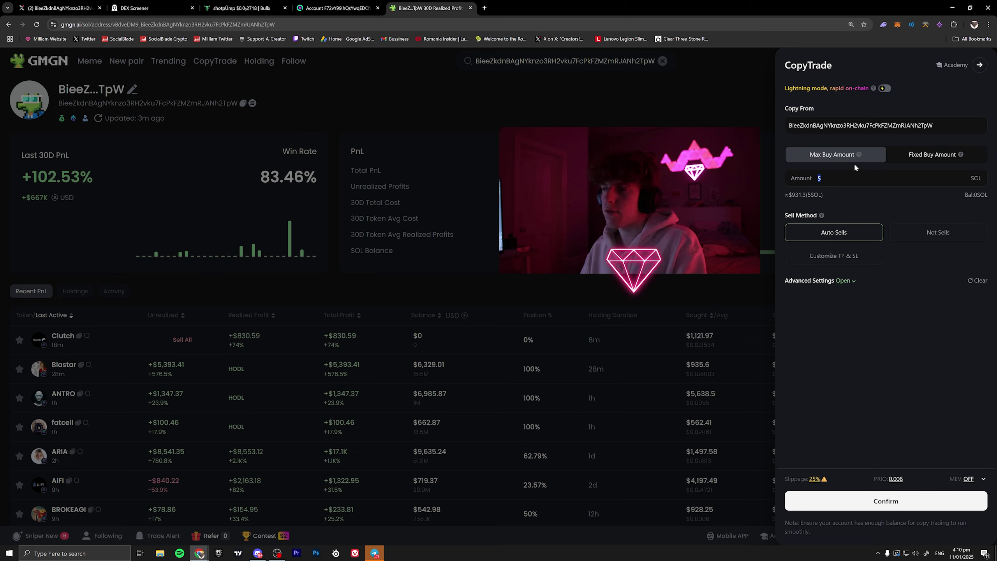
pyautogui.write('1')
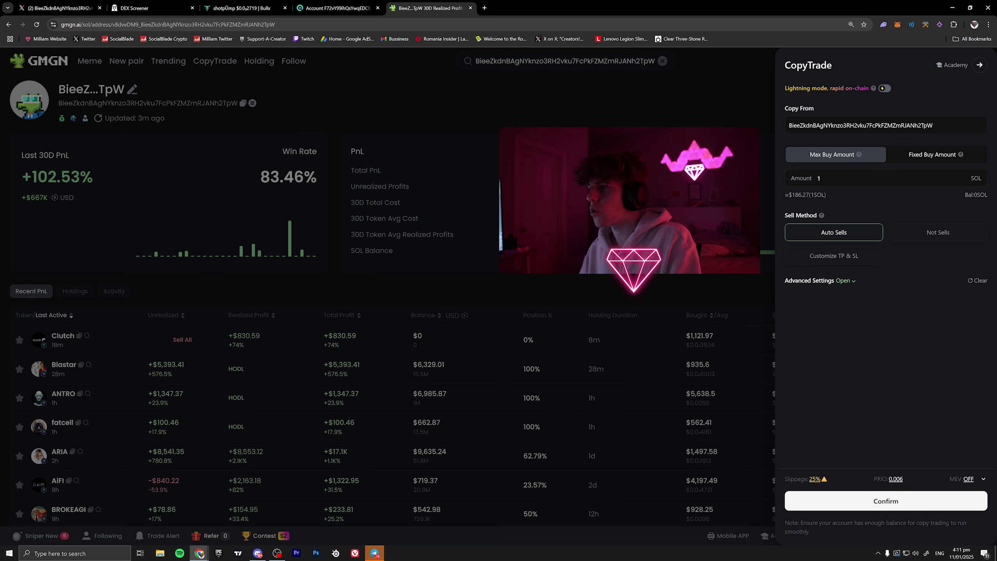
pyautogui.press('BackSpace')
pyautogui.write('0.5')
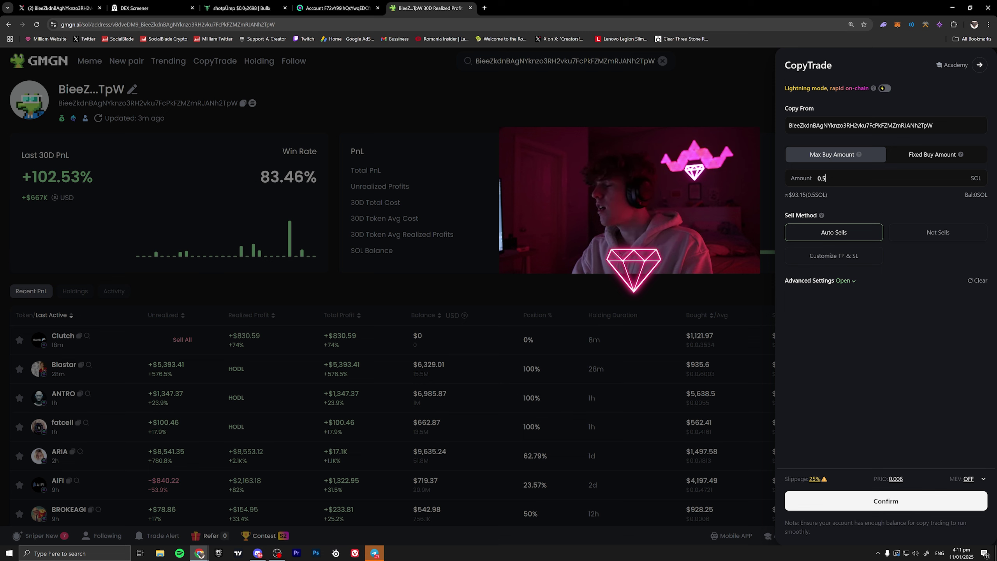
pyautogui.press('BackSpace')
pyautogui.write('3')
pyautogui.press('BackSpace')
pyautogui.write('5')
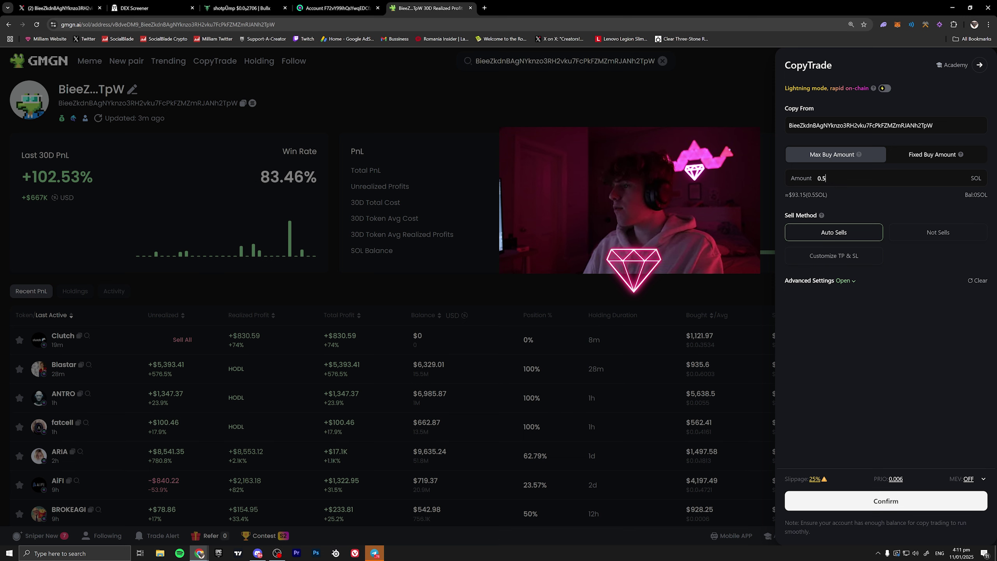
pyautogui.press('BackSpace')
pyautogui.press('BackSpace')
pyautogui.press('BackSpace')
pyautogui.write('1')
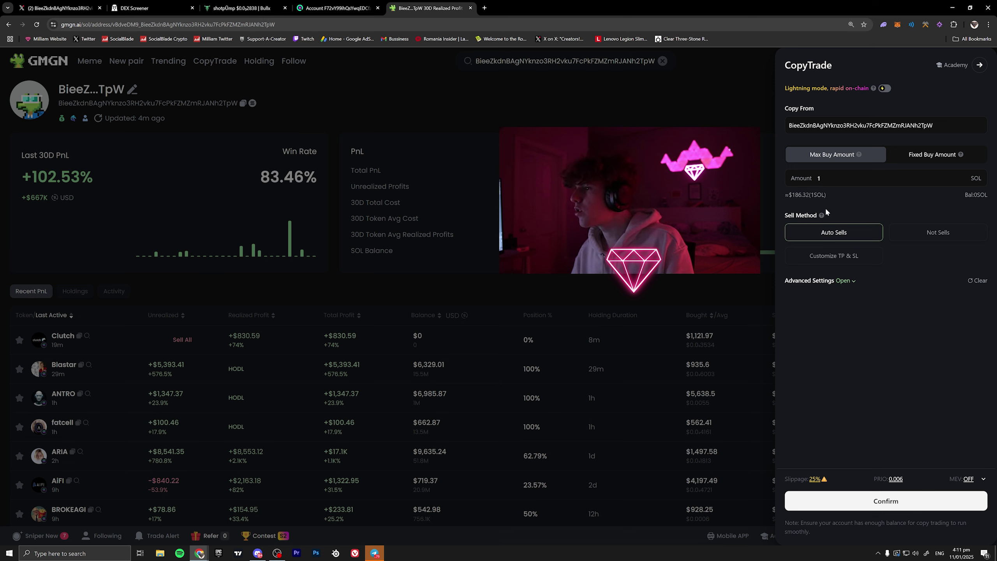
pyautogui.moveTo(822, 216)
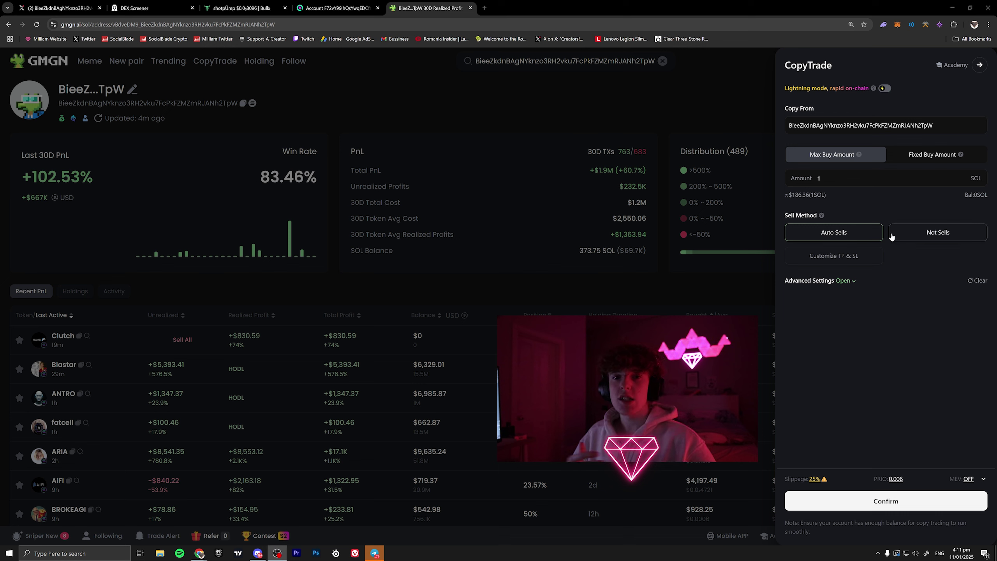
# - Show the Advanced Settings filters, entering 50000 as Market Cap Min and then clearing it
pyautogui.click(850, 285)
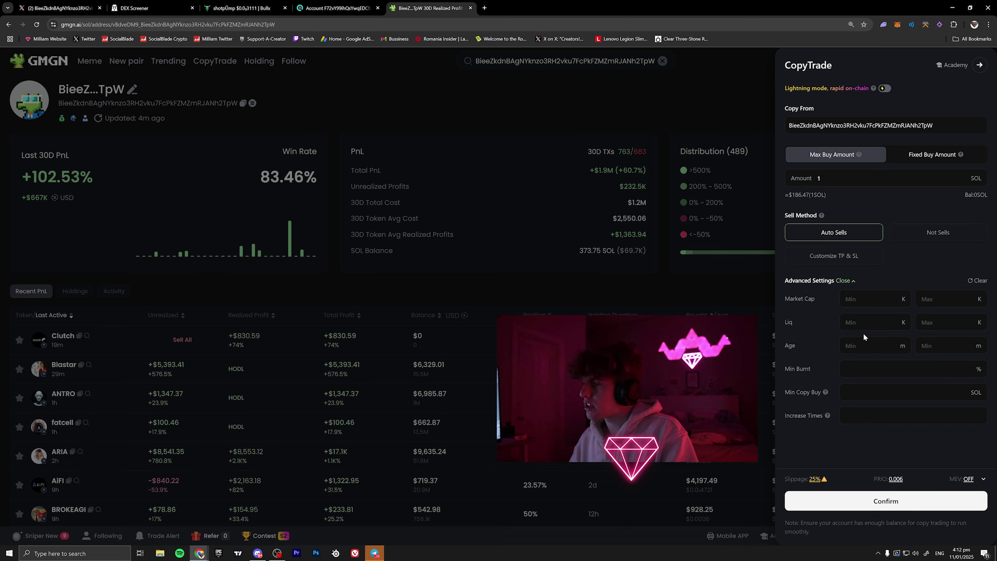
pyautogui.click(847, 298)
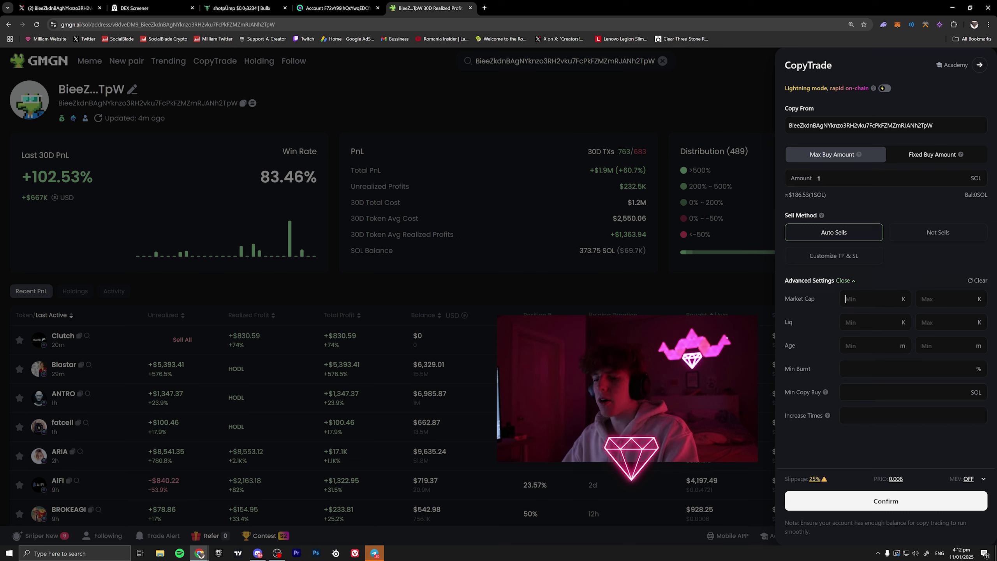
pyautogui.write('50000')
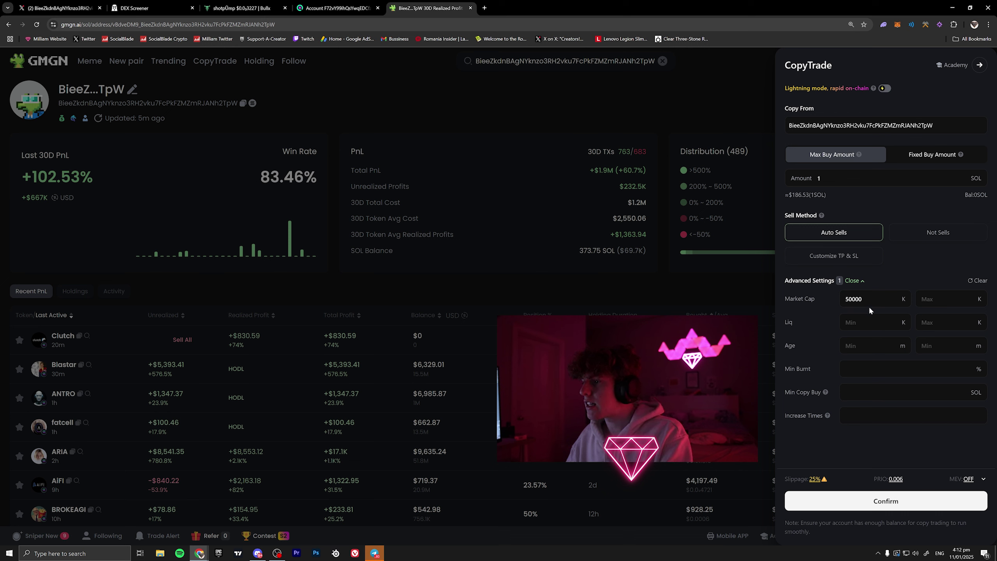
pyautogui.hotkey('ctrl', 'a')
pyautogui.press('BackSpace')
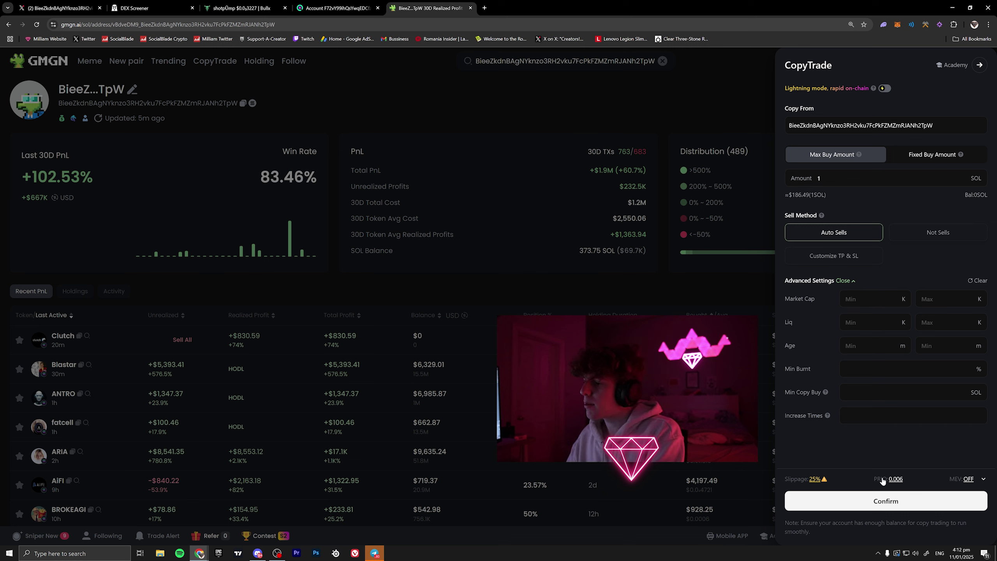
# - Raise the manual slippage from 25% to 30%
pyautogui.click(815, 479)
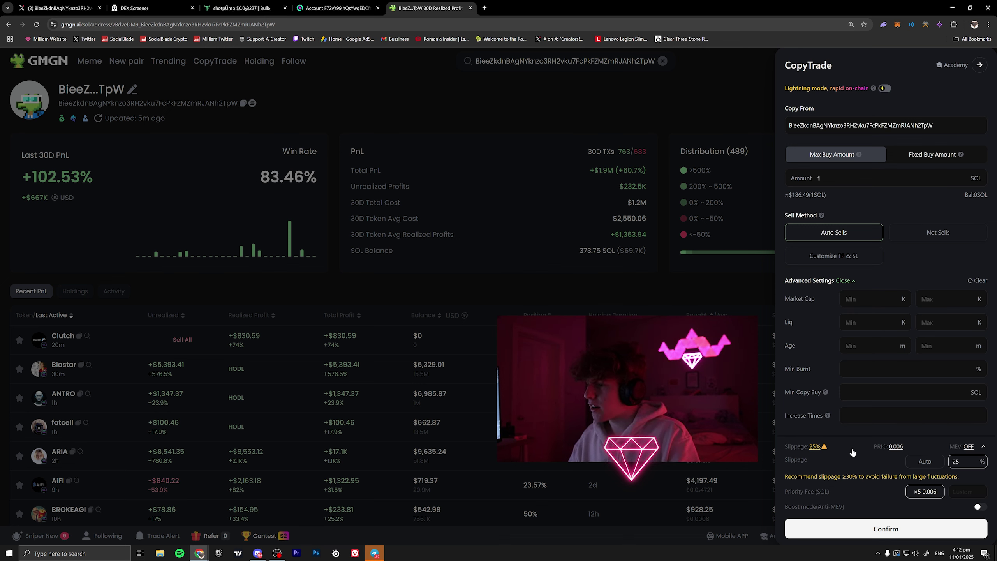
pyautogui.moveTo(963, 462); pyautogui.dragTo(941, 463)
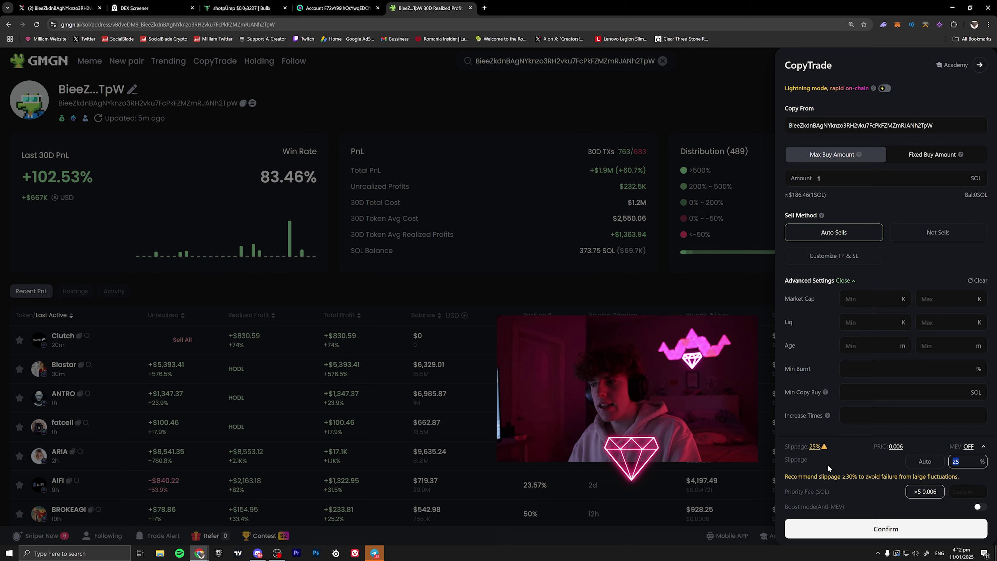
pyautogui.click(908, 466)
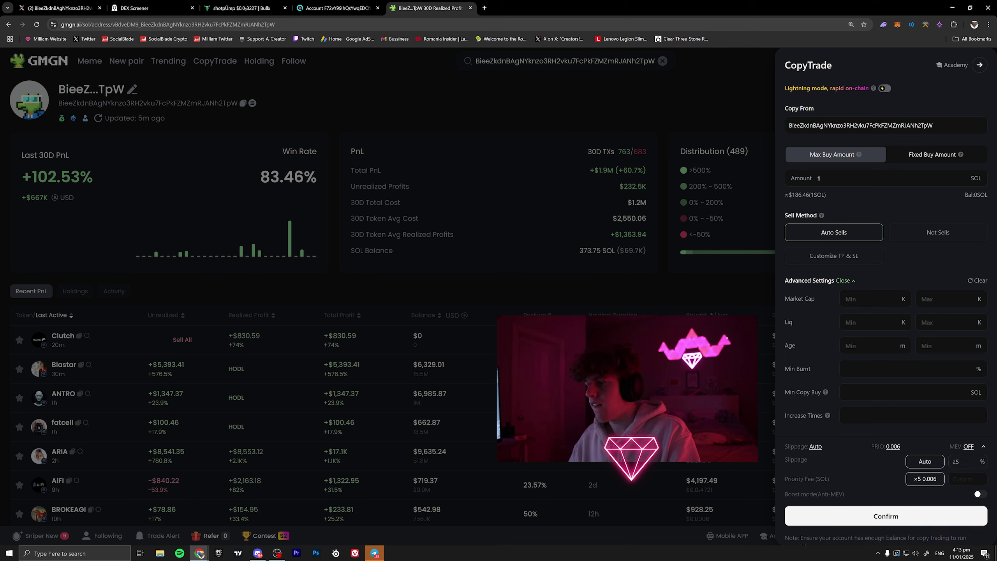
pyautogui.click(911, 461)
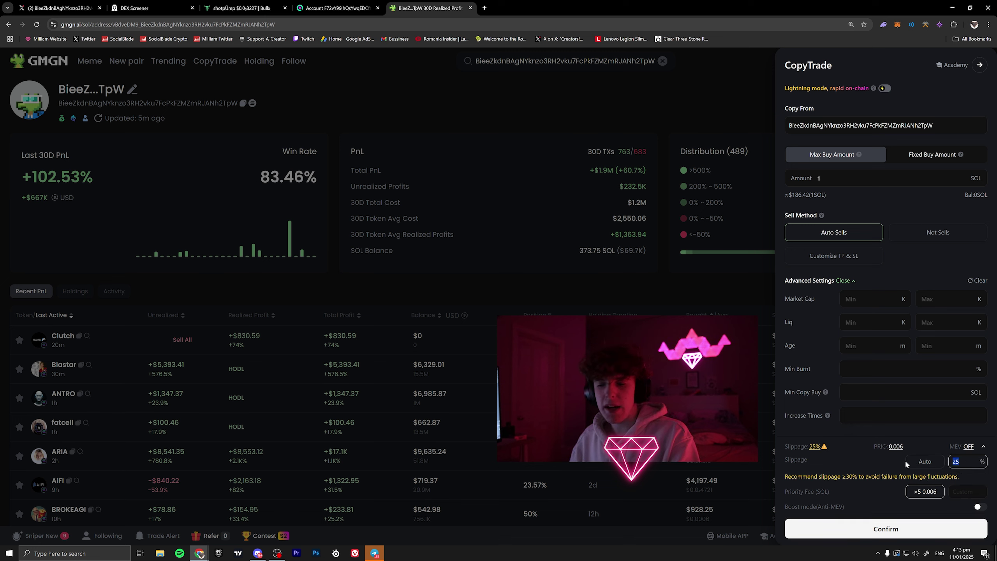
pyautogui.write('30')
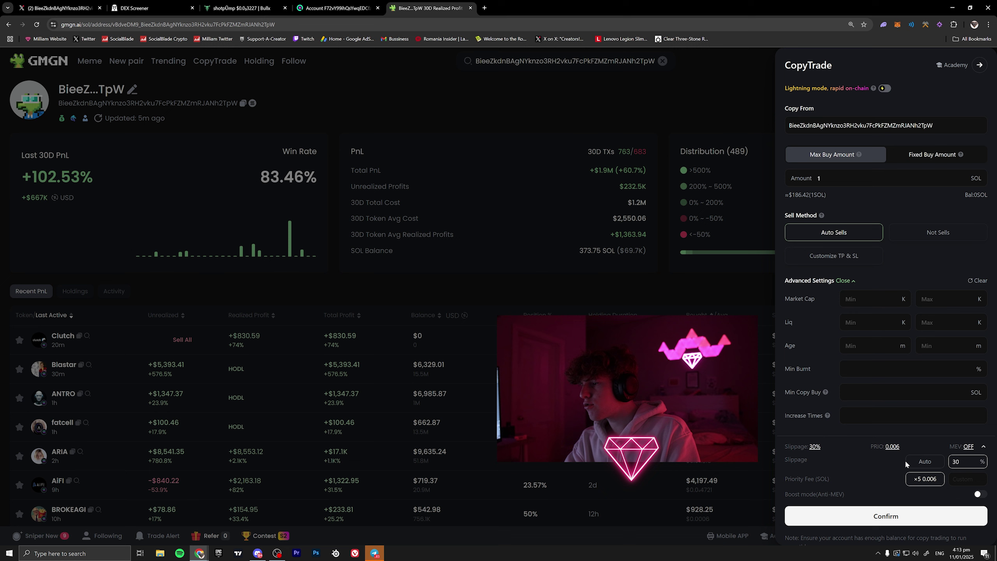
pyautogui.press('BackSpace')
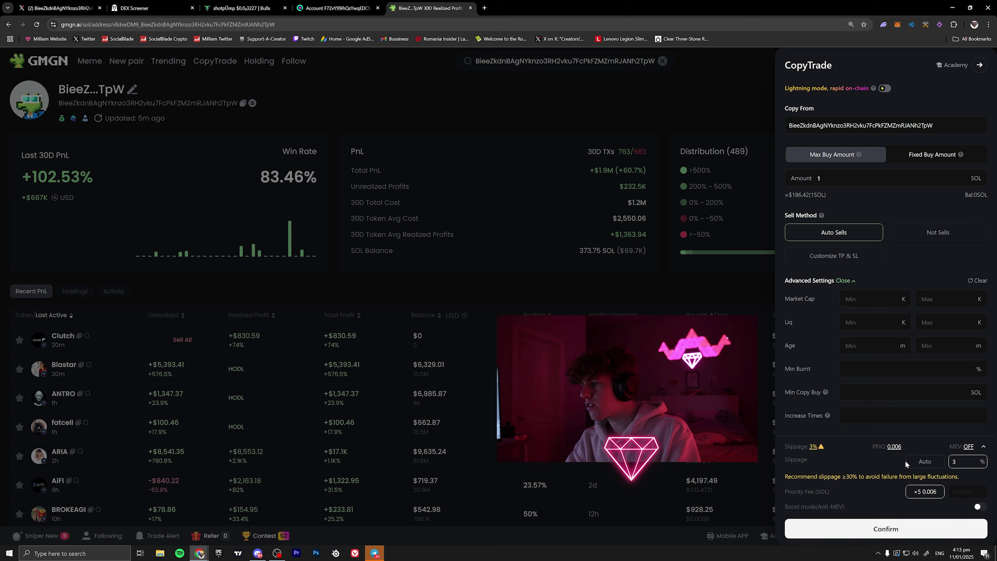
pyautogui.write('5')
pyautogui.press('BackSpace')
pyautogui.press('BackSpace')
pyautogui.write('35')
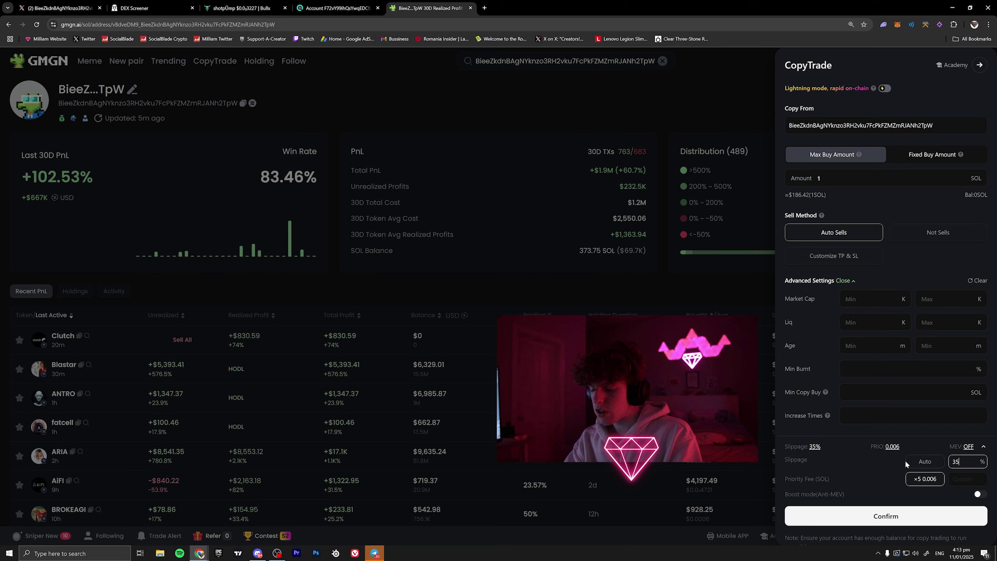
pyautogui.press('BackSpace')
pyautogui.write('0')
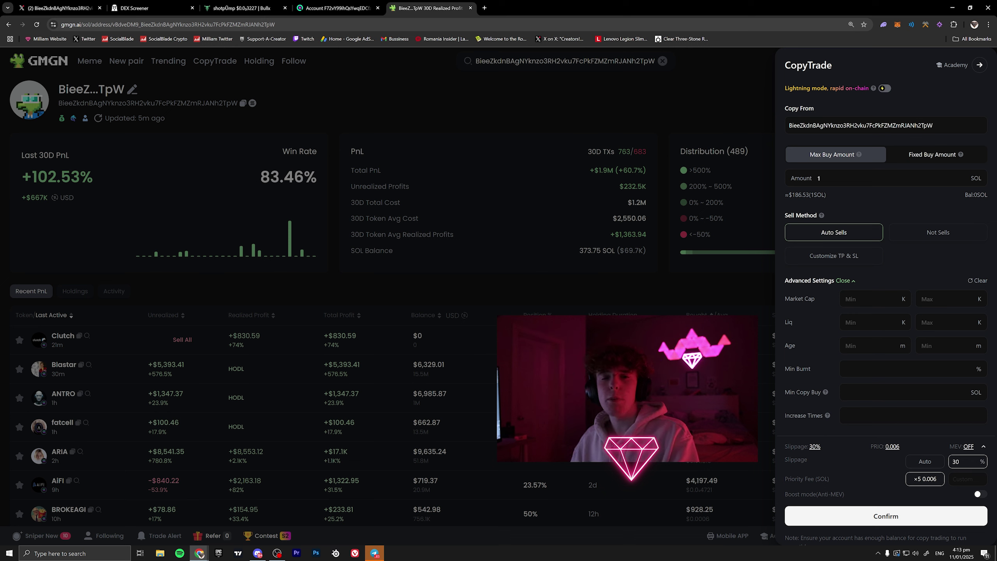
# - Try several custom priority fees, then keep the ×10 0.012 SOL preset
pyautogui.click(890, 450)
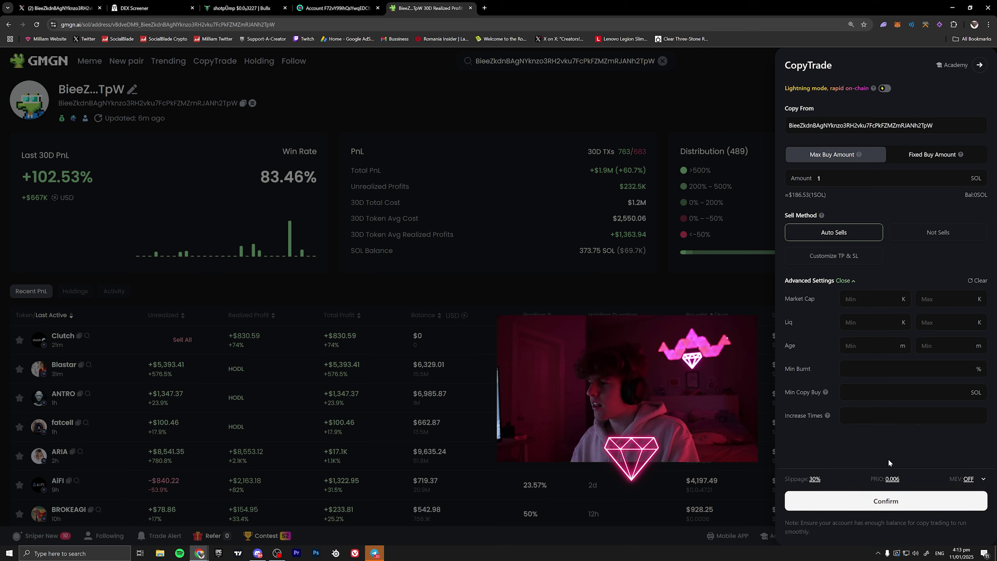
pyautogui.click(889, 475)
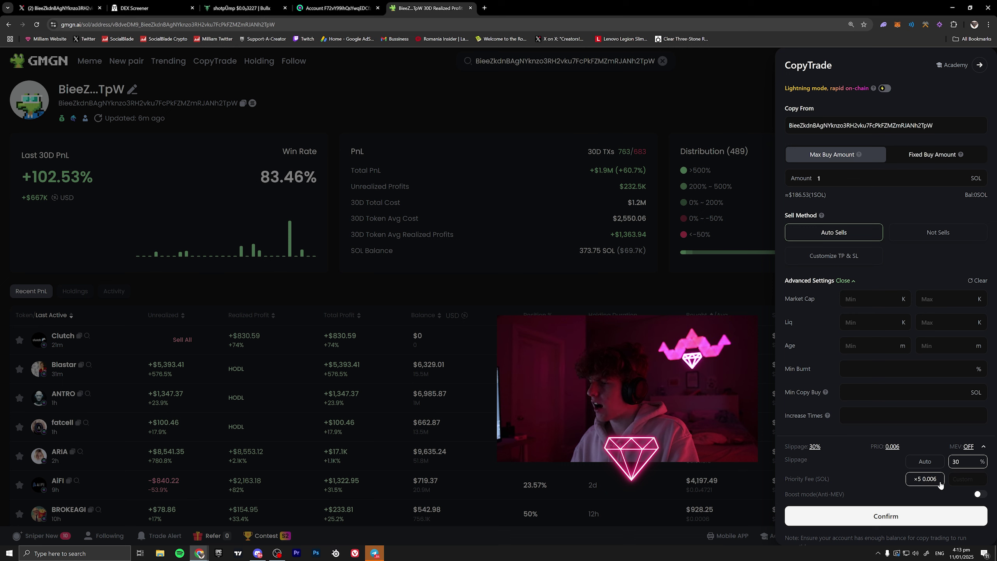
pyautogui.click(955, 478)
pyautogui.write('0.0')
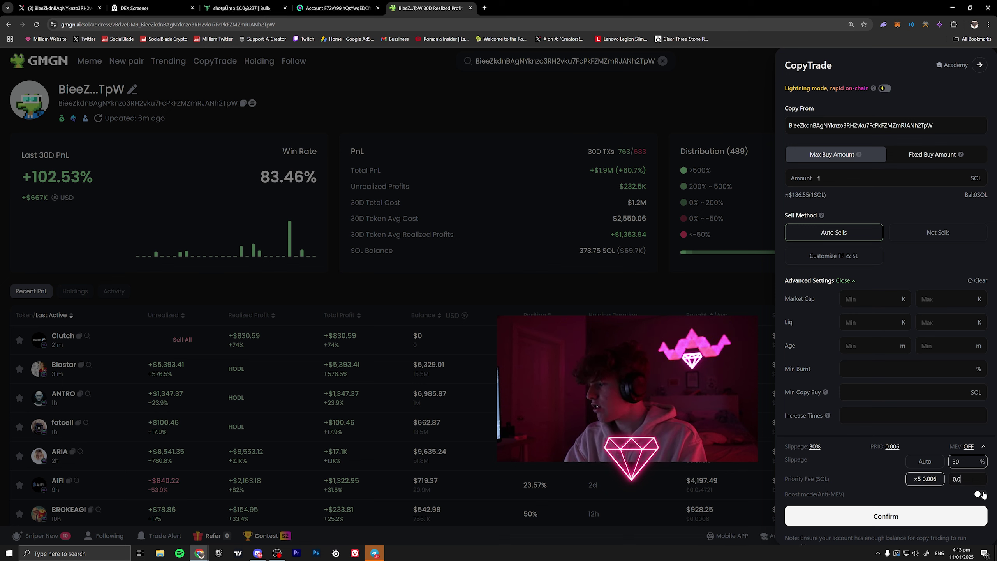
pyautogui.write('05')
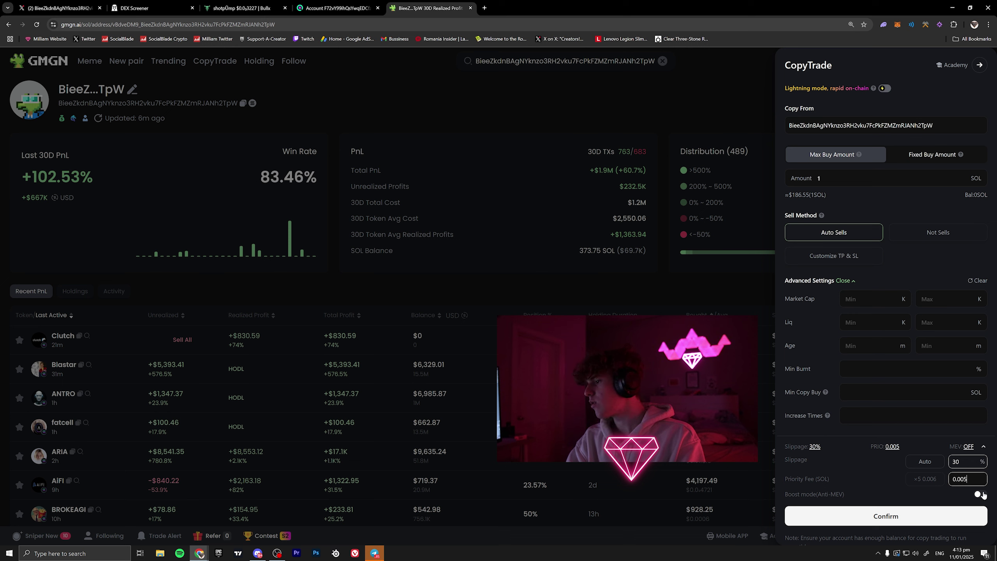
pyautogui.hotkey('ctrl', 'a')
pyautogui.write('10')
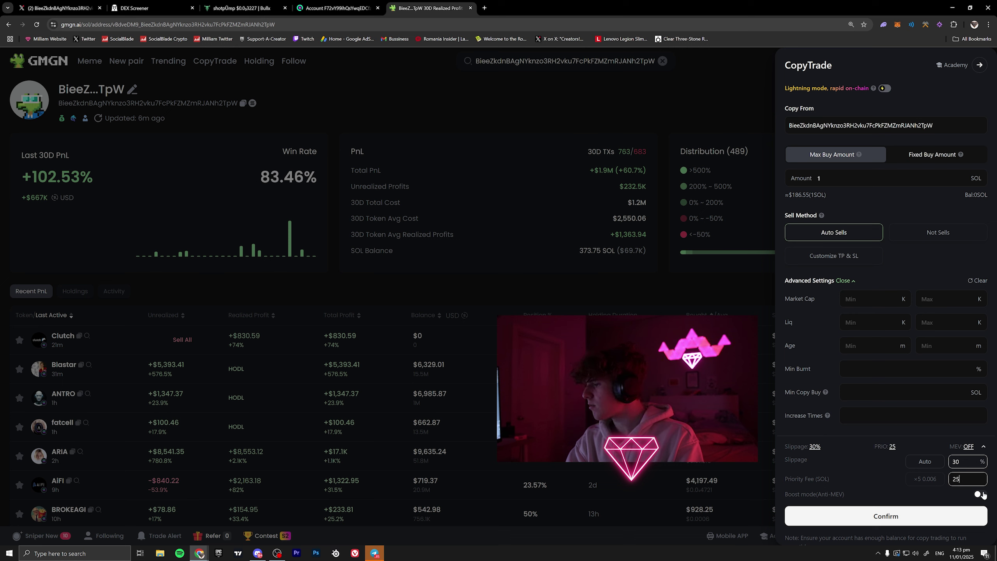
pyautogui.press('BackSpace')
pyautogui.press('BackSpace')
pyautogui.write('0.00254')
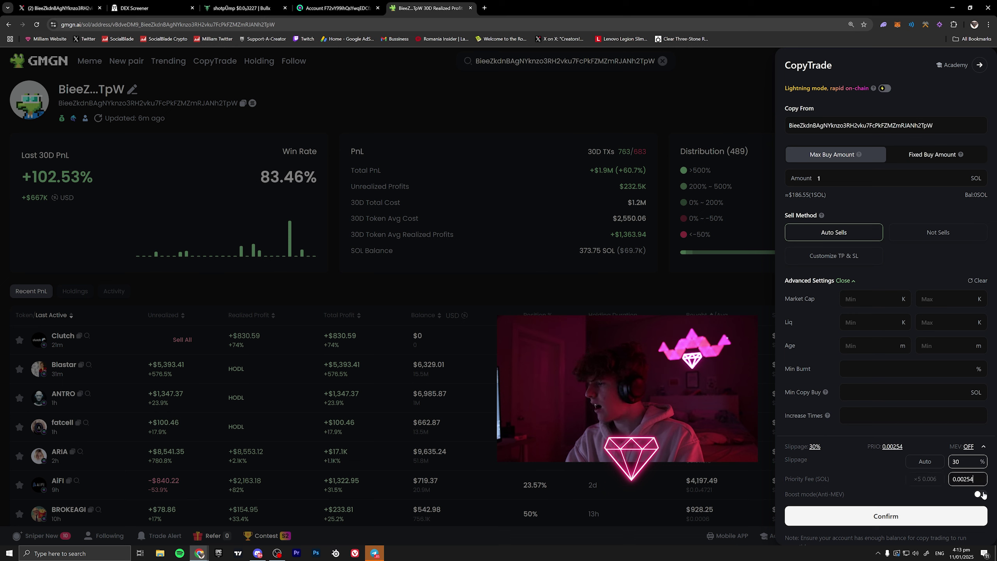
pyautogui.press('BackSpace')
pyautogui.press('BackSpace')
pyautogui.press('BackSpace')
pyautogui.press('BackSpace')
pyautogui.press('BackSpace')
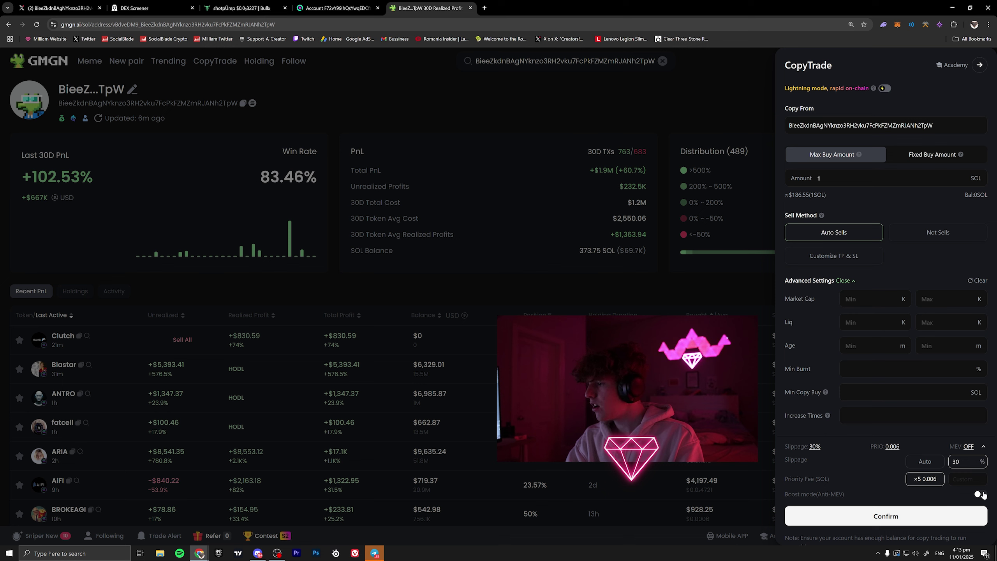
pyautogui.write('0')
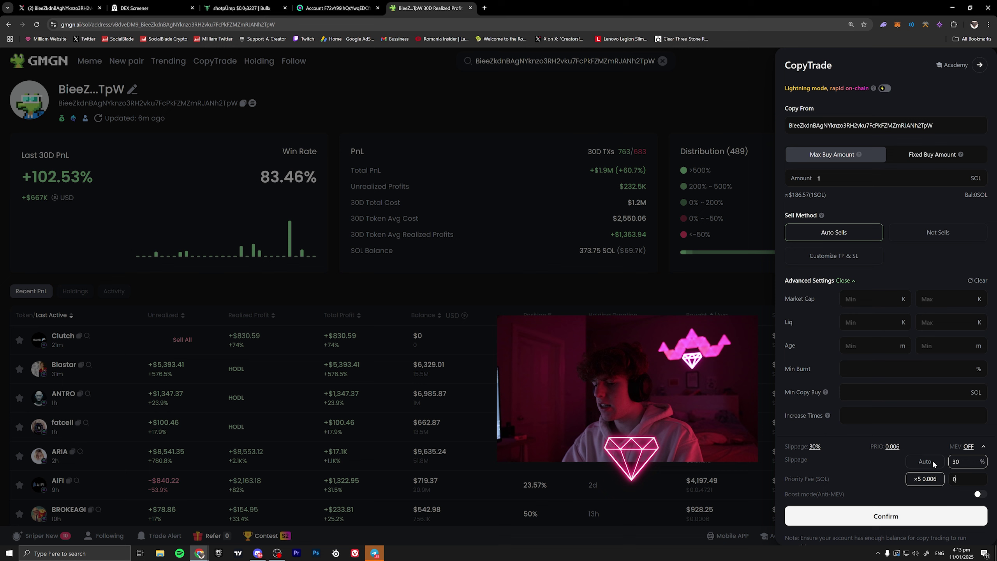
pyautogui.write('.01')
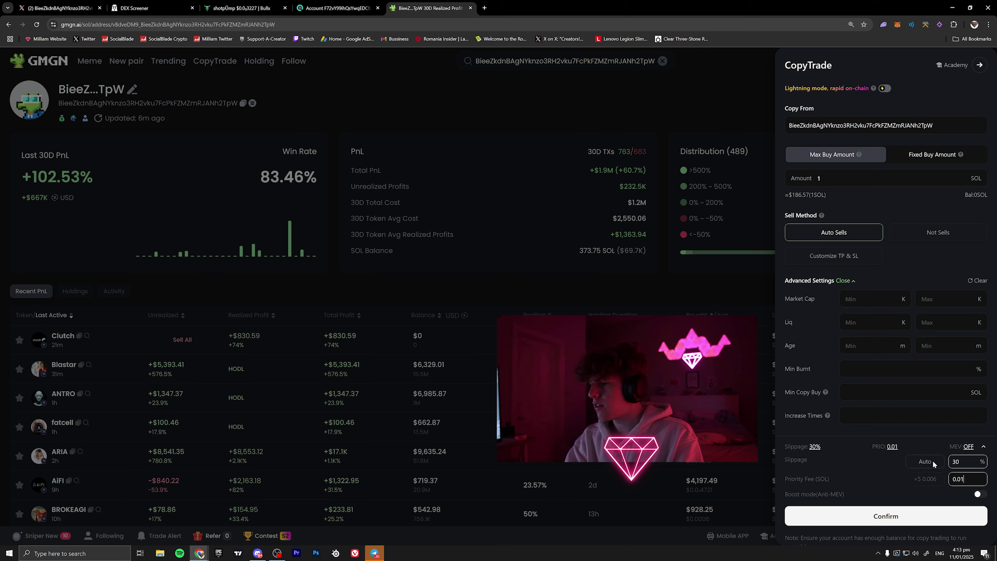
pyautogui.press('BackSpace')
pyautogui.press('BackSpace')
pyautogui.press('BackSpace')
pyautogui.press('BackSpace')
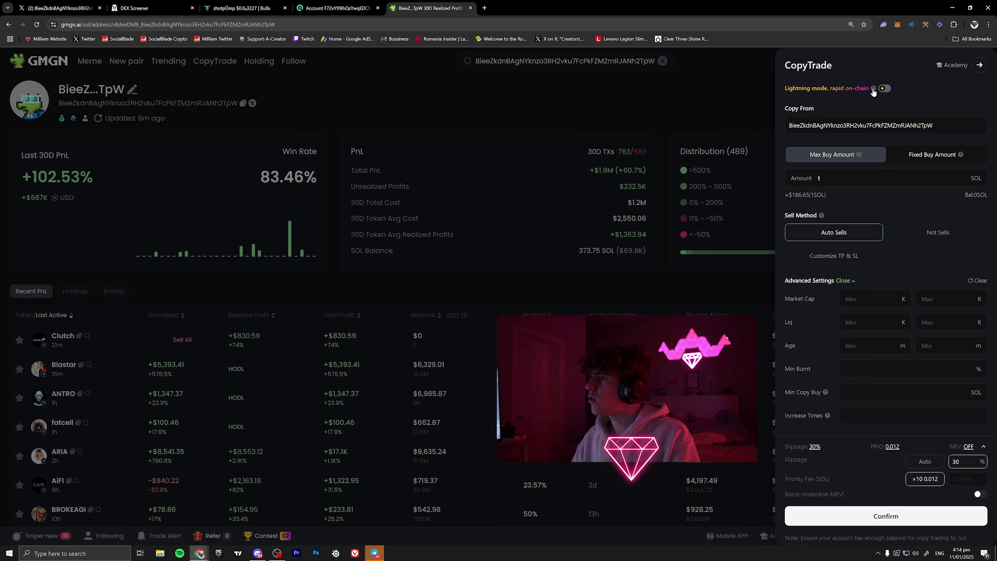
# - Switch on Lightning mode in the CopyTrade form so trades are copied faster
pyautogui.moveTo(874, 89)
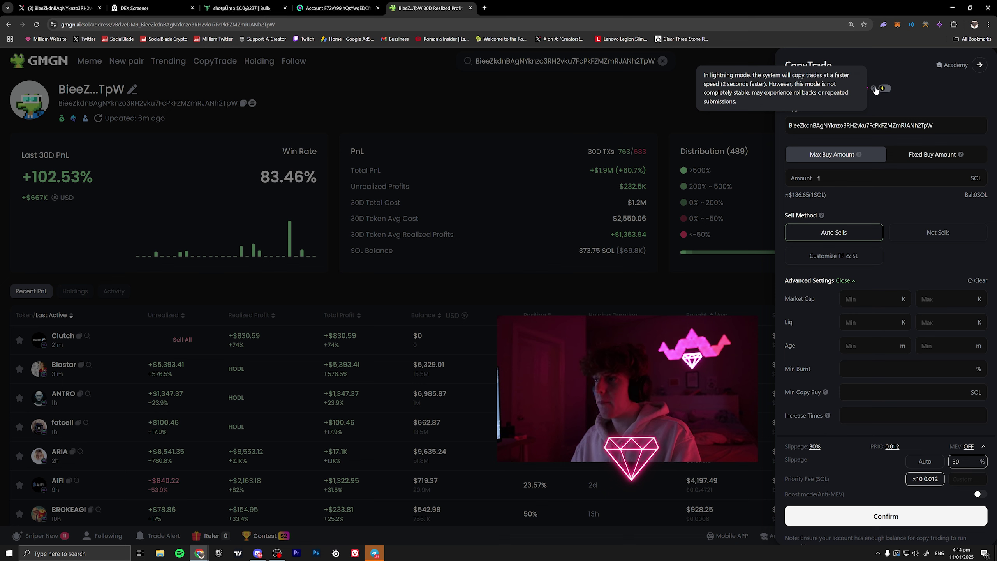
pyautogui.click(883, 90)
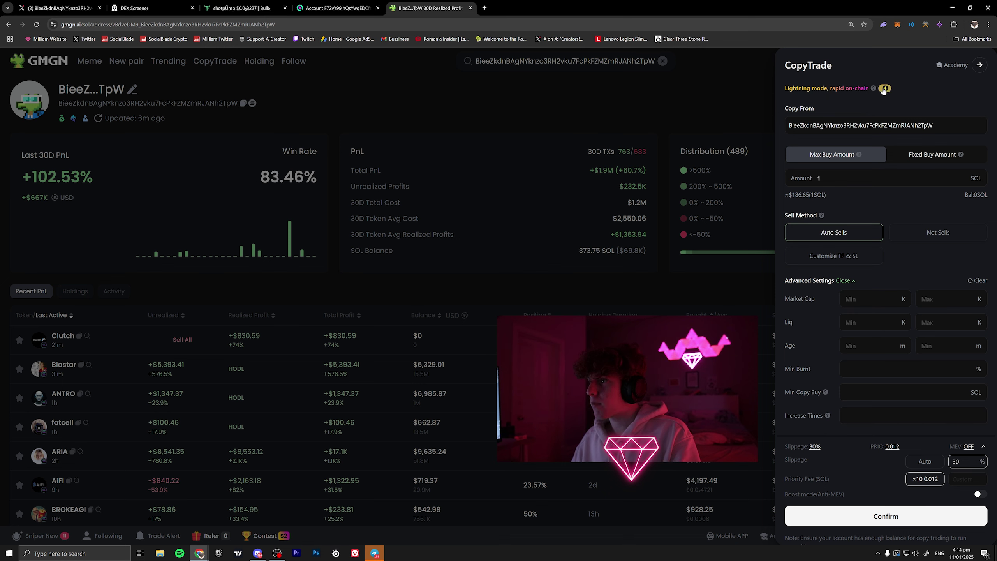
pyautogui.moveTo(875, 91)
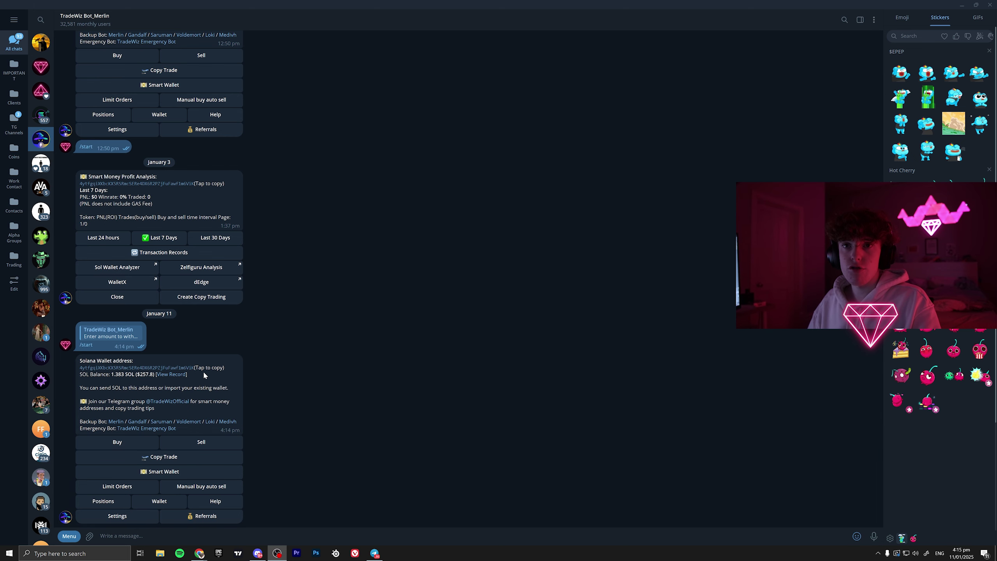
# - Add a new copy trade in the TradeWiz bot, then minimise Telegram
pyautogui.doubleClick(203, 372)
pyautogui.click(164, 458)
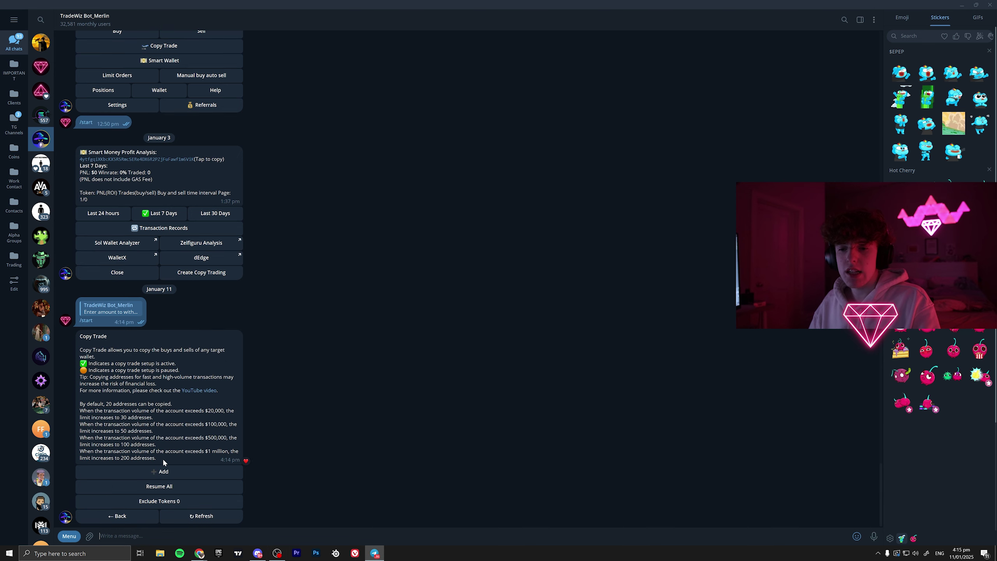
pyautogui.click(161, 471)
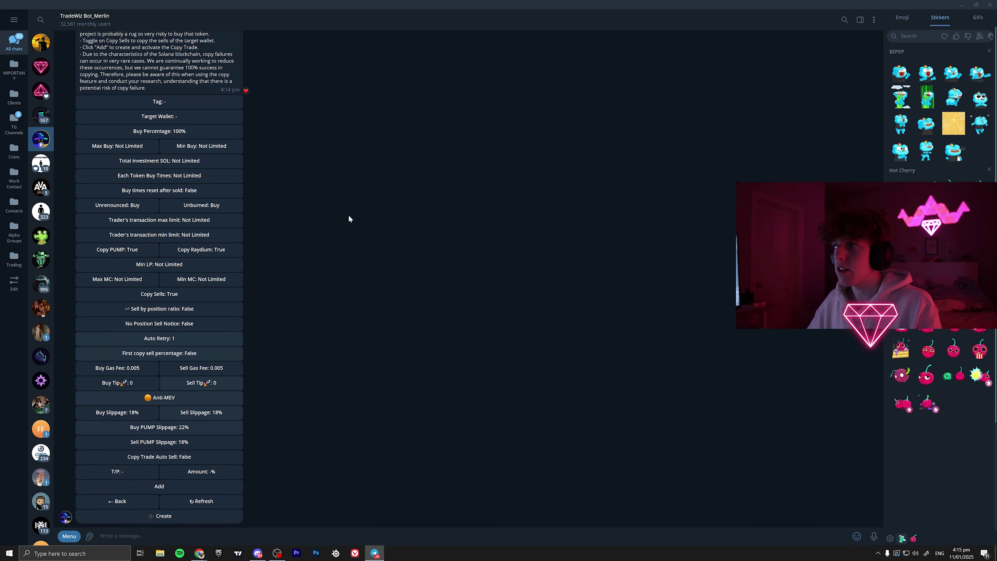
pyautogui.click(962, 4)
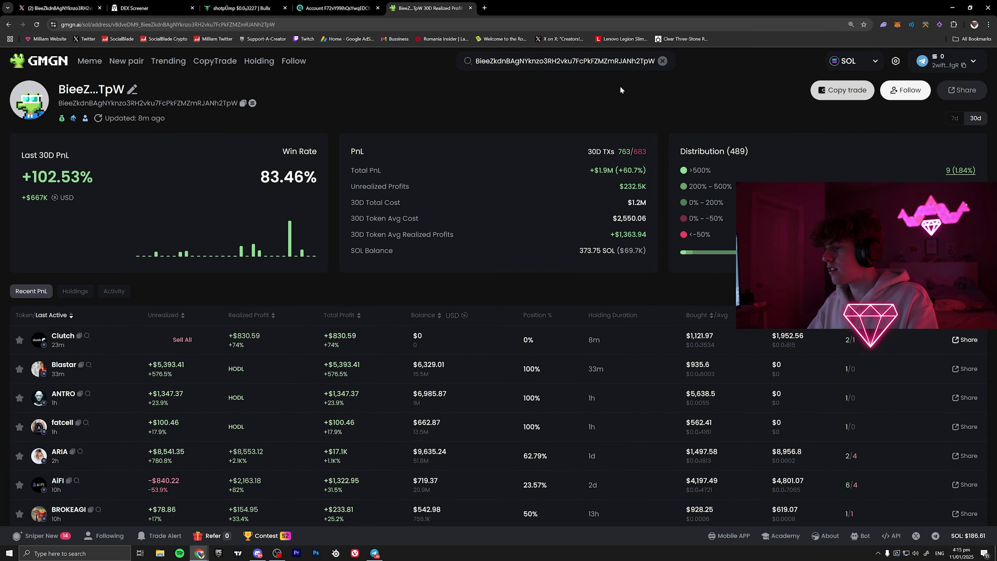
# - Confirm copying this wallet, then go to the New pair dashboard of fresh tokens
pyautogui.click(842, 91)
pyautogui.click(882, 507)
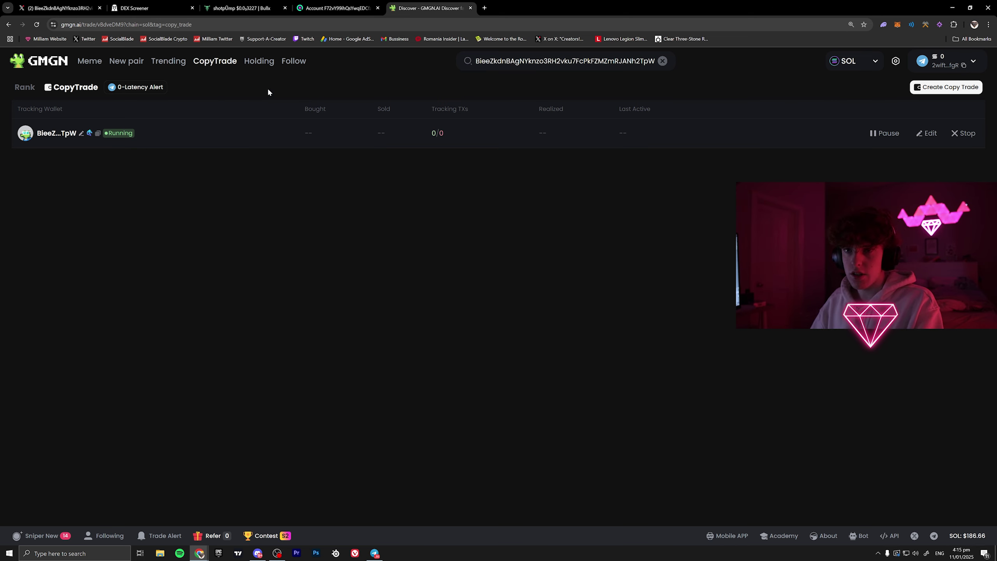
pyautogui.click(127, 61)
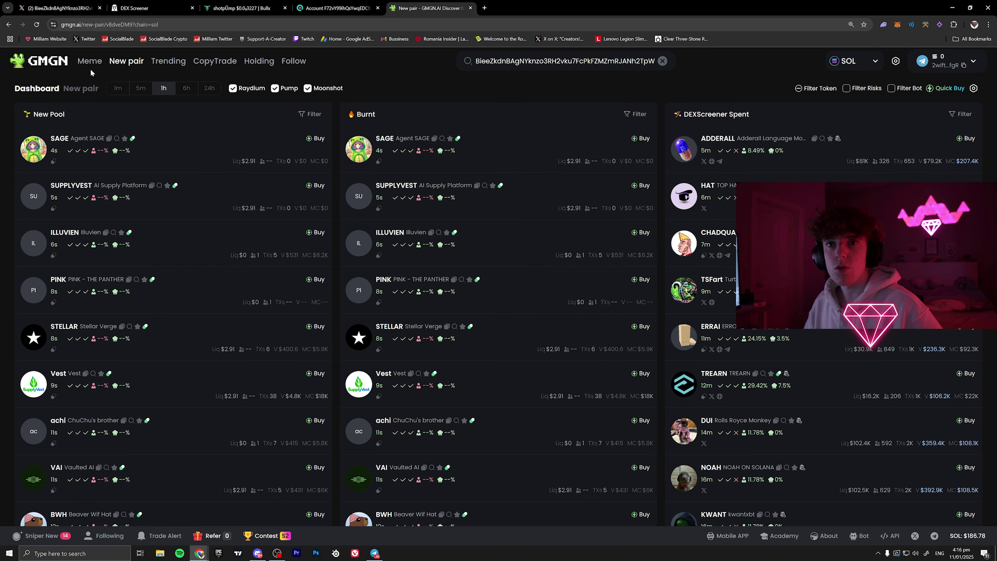
# - Open the Trending tokens table and select the CWH token's row
pyautogui.click(172, 63)
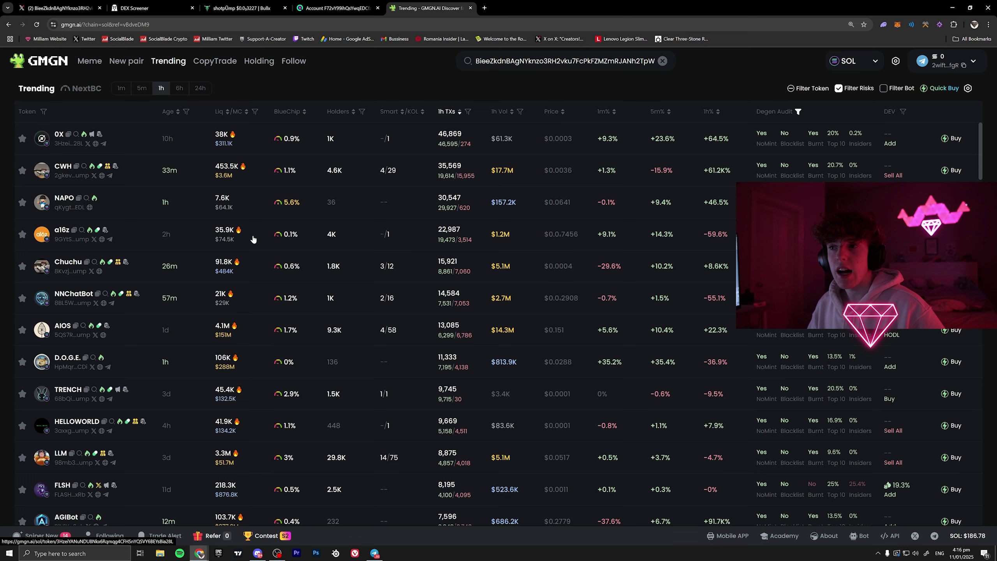
pyautogui.rightClick(484, 346)
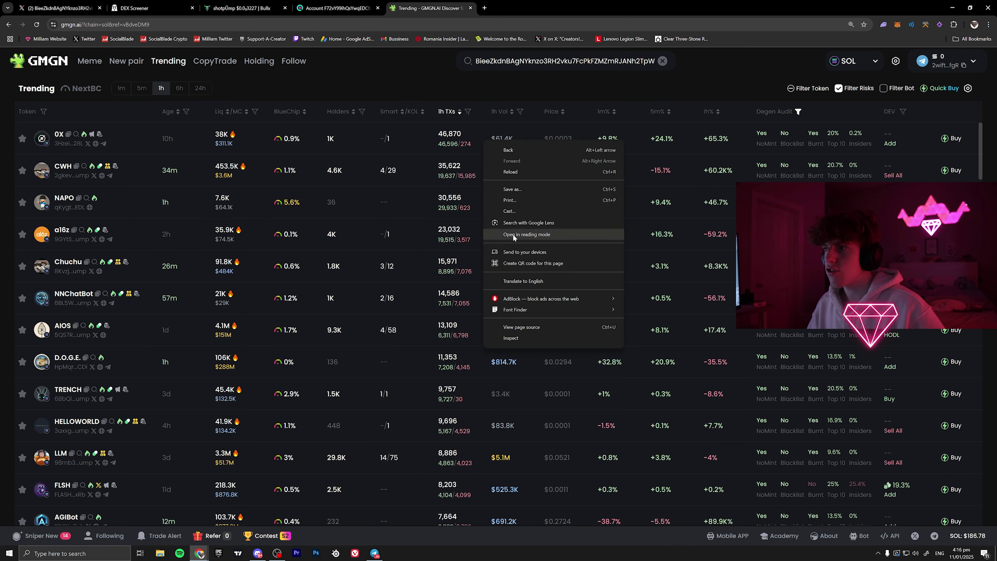
pyautogui.click(403, 81)
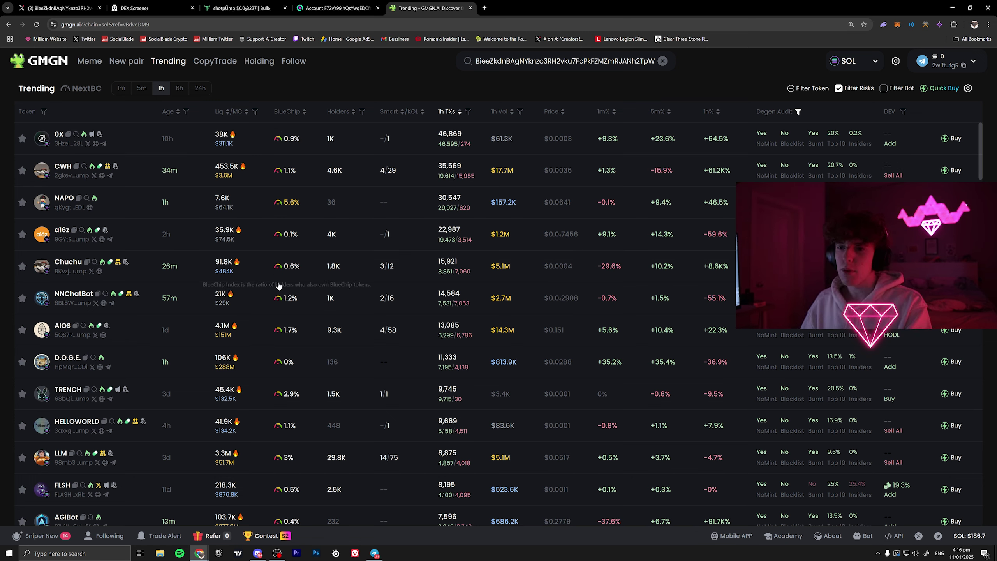
pyautogui.moveTo(240, 169)
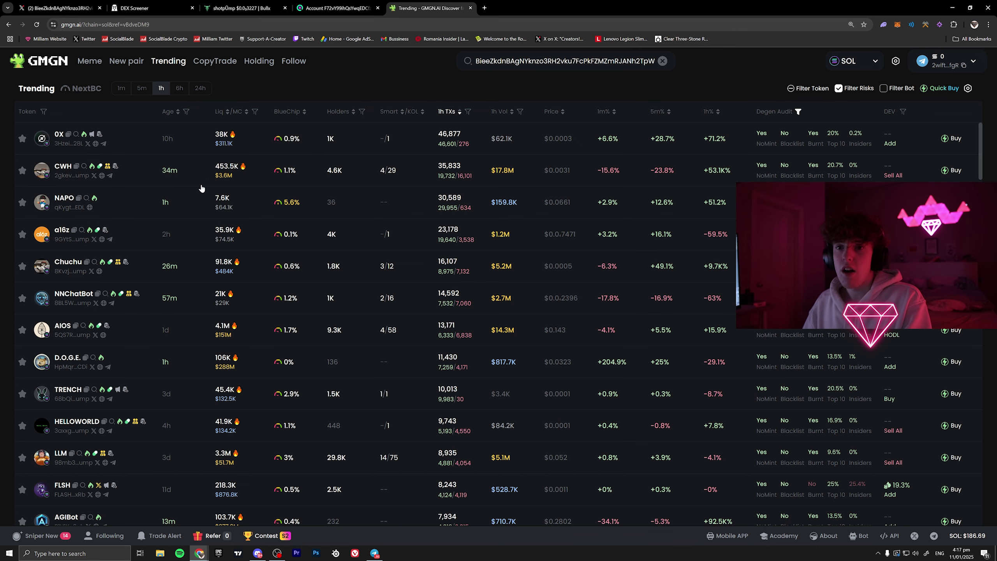
pyautogui.click(142, 173)
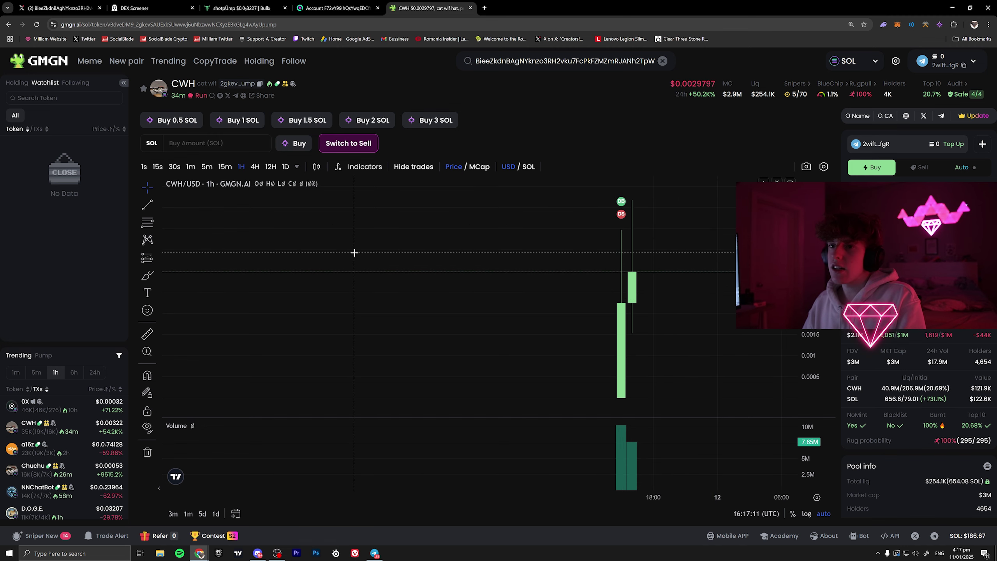
# - Switch CWH's chart to 15s candles, set a -20% buy-dip limit near 0.00217, then open Sell's Auto options
pyautogui.click(158, 167)
pyautogui.scroll(-5, 631, 315)
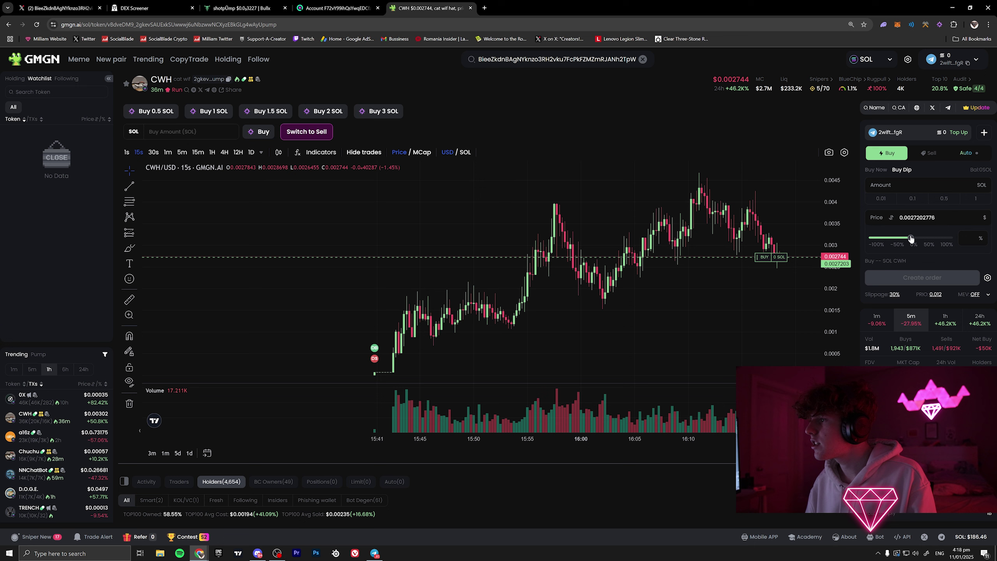
pyautogui.moveTo(910, 238); pyautogui.dragTo(900, 235)
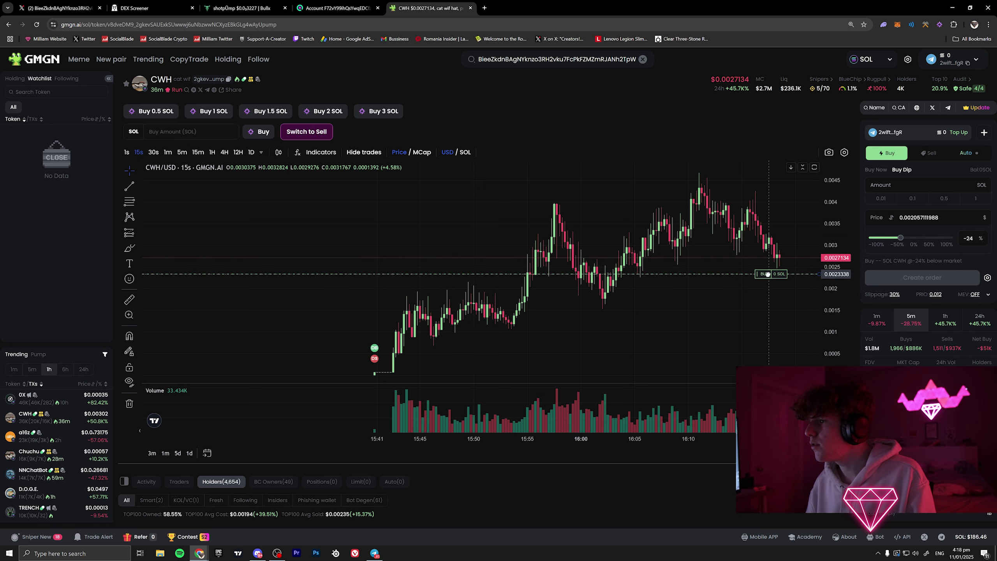
pyautogui.moveTo(767, 287); pyautogui.dragTo(768, 282)
pyautogui.click(929, 152)
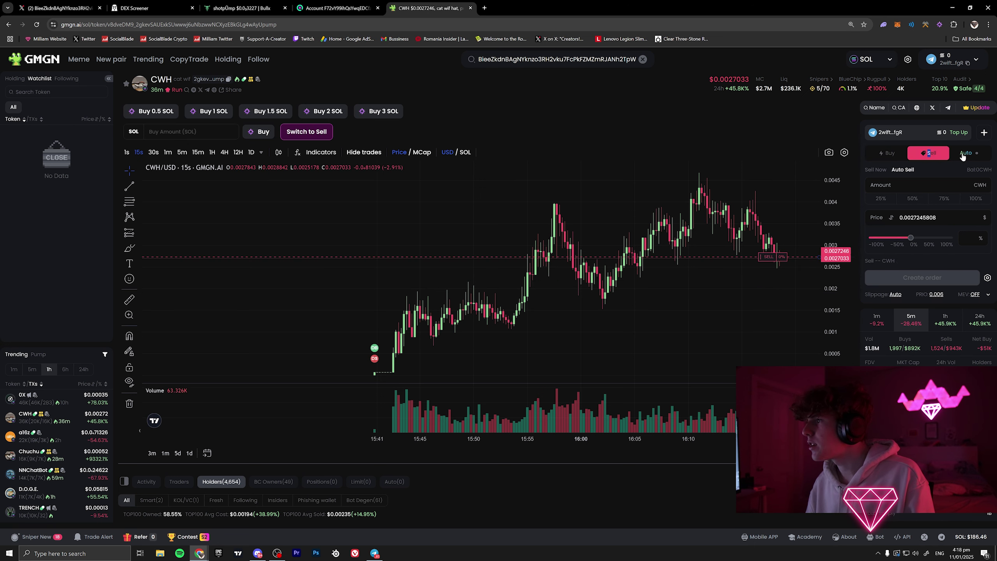
pyautogui.click(964, 154)
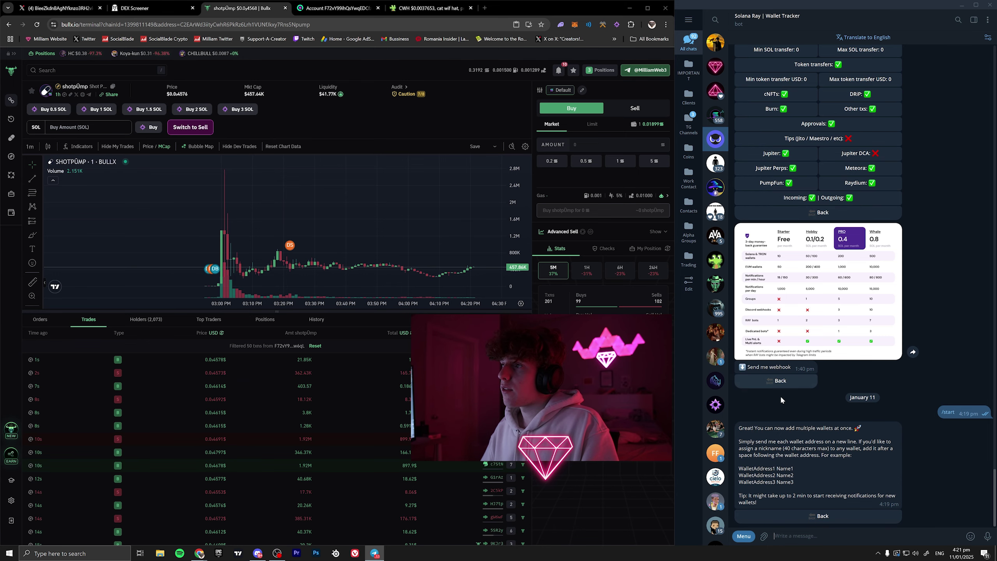
# - Restart the wallet tracker bot and submit the copied wallet address with a nickname
pyautogui.click(743, 536)
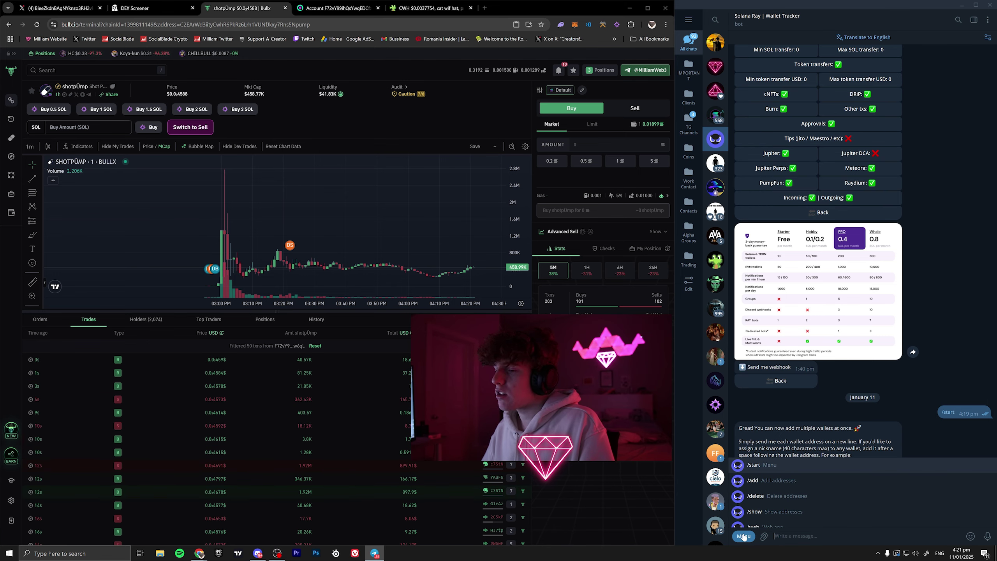
pyautogui.click(763, 464)
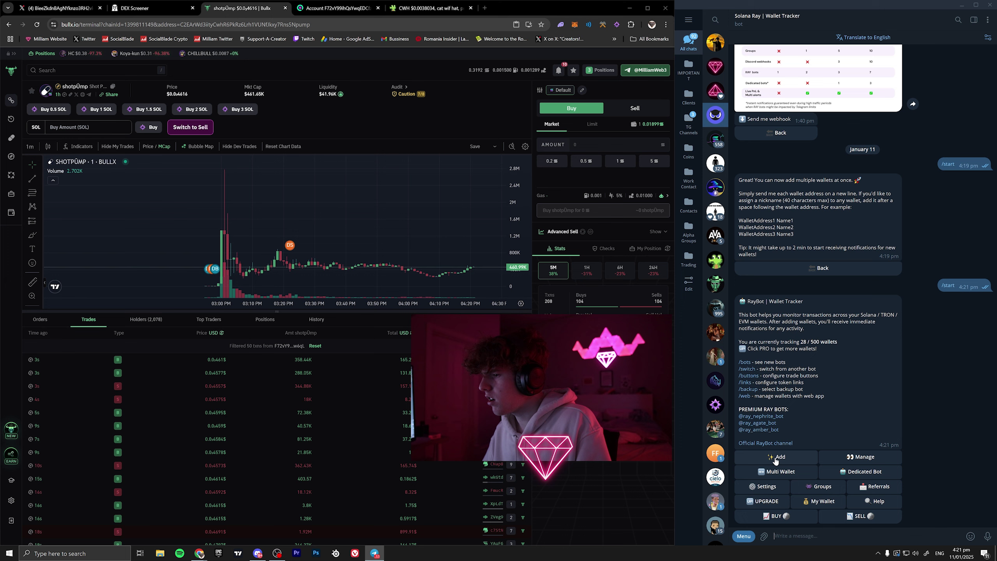
pyautogui.click(775, 458)
pyautogui.write('F72vY99ihQsYwqEDCfz7igKXA5me6vN2zqVsVUTpw6qL')
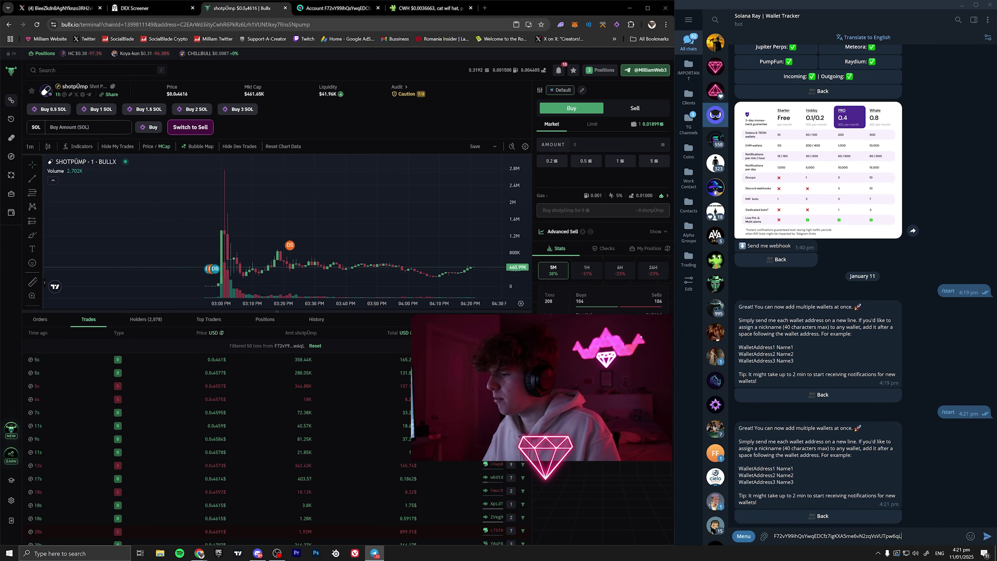
pyautogui.write('jalen')
pyautogui.press('Return')
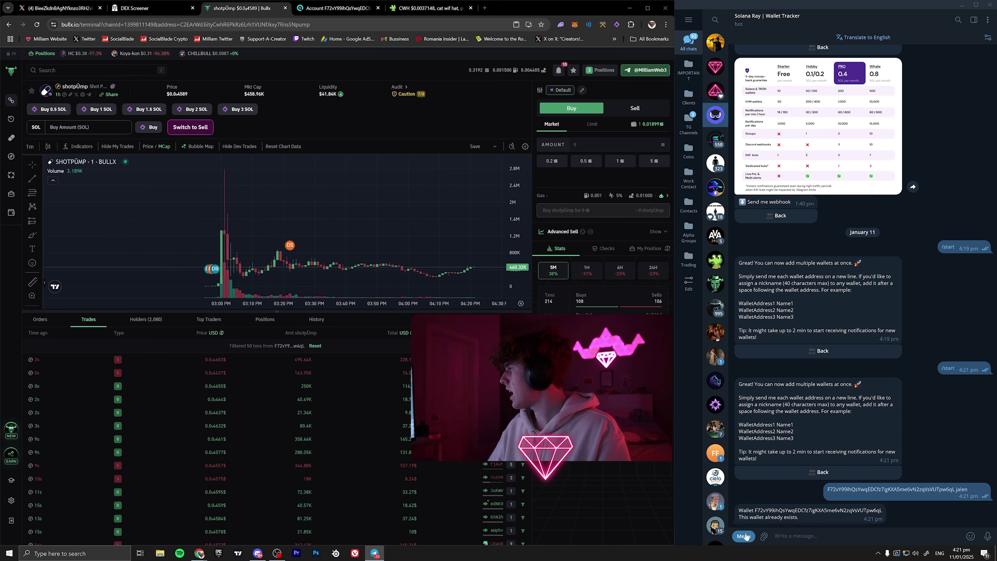
# - Restart the bot, list tracked wallets, copy the already-tracked address, and widen the browser
pyautogui.click(746, 537)
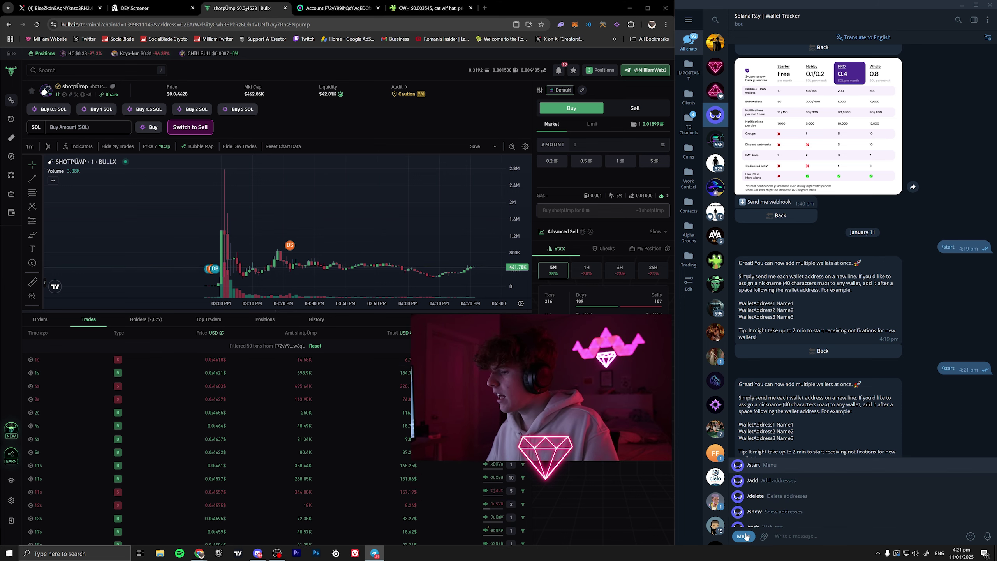
pyautogui.click(745, 536)
pyautogui.click(743, 537)
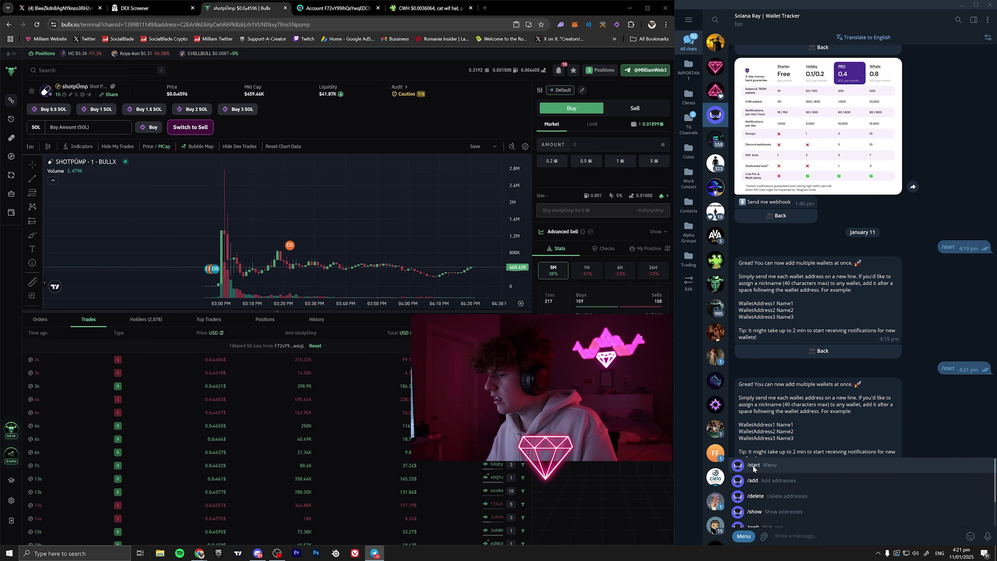
pyautogui.click(753, 468)
pyautogui.click(844, 460)
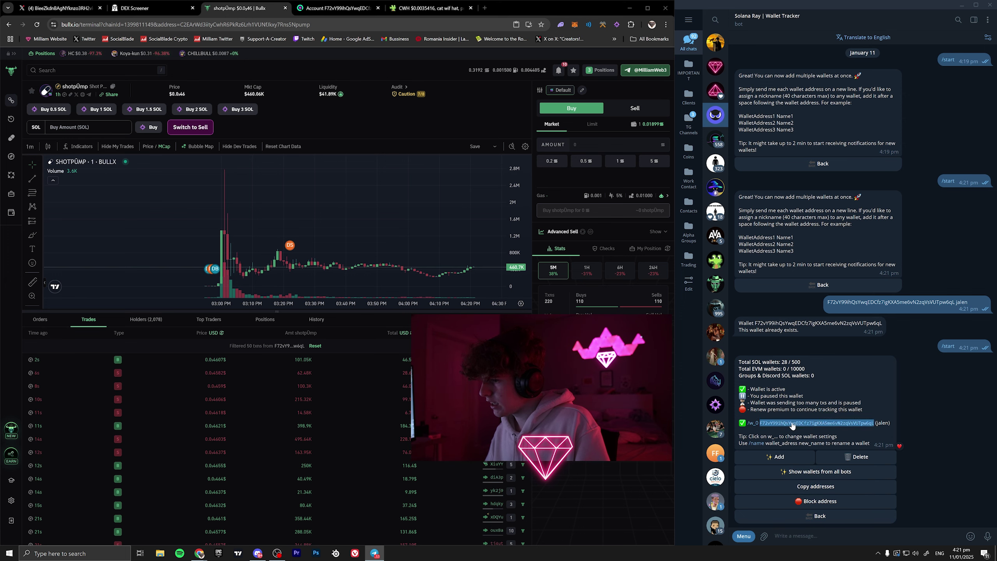
pyautogui.click(771, 423)
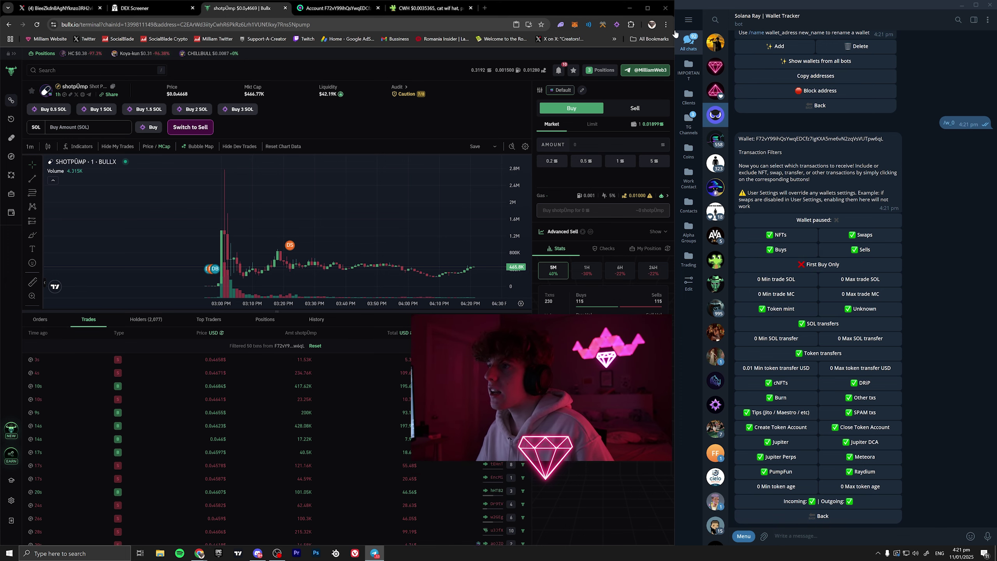
pyautogui.moveTo(674, 28); pyautogui.dragTo(727, 39)
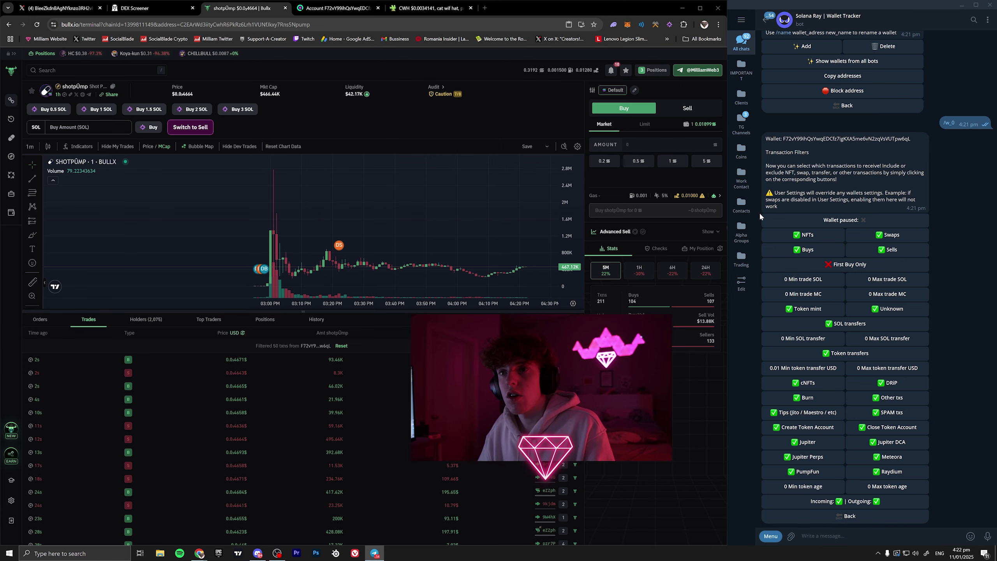
# - Switch back to the GMGN CWH token tab and clear the wallet address from the search box
pyautogui.click(338, 8)
pyautogui.click(413, 11)
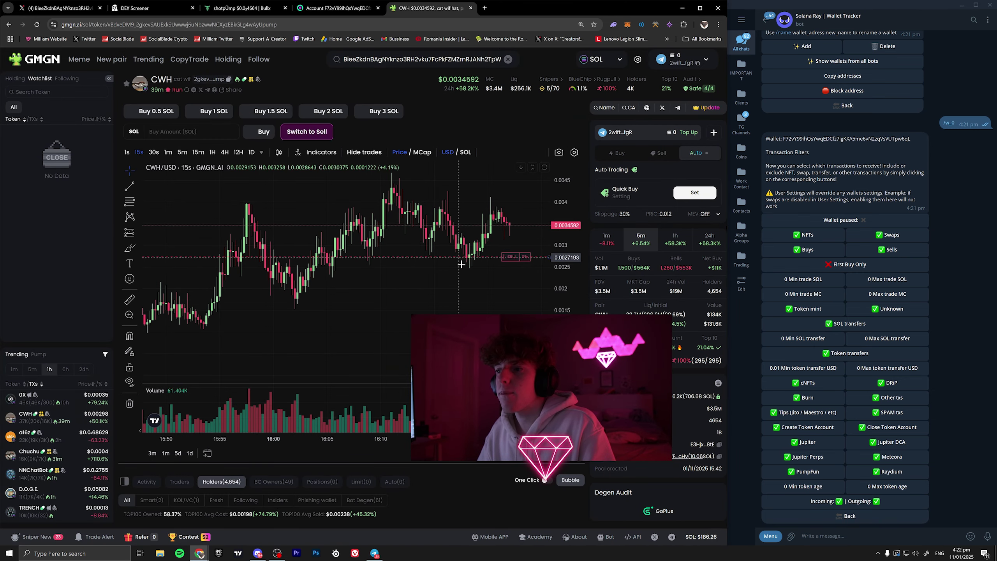
pyautogui.scroll(-3, 452, 250)
pyautogui.scroll(-3, 452, 250)
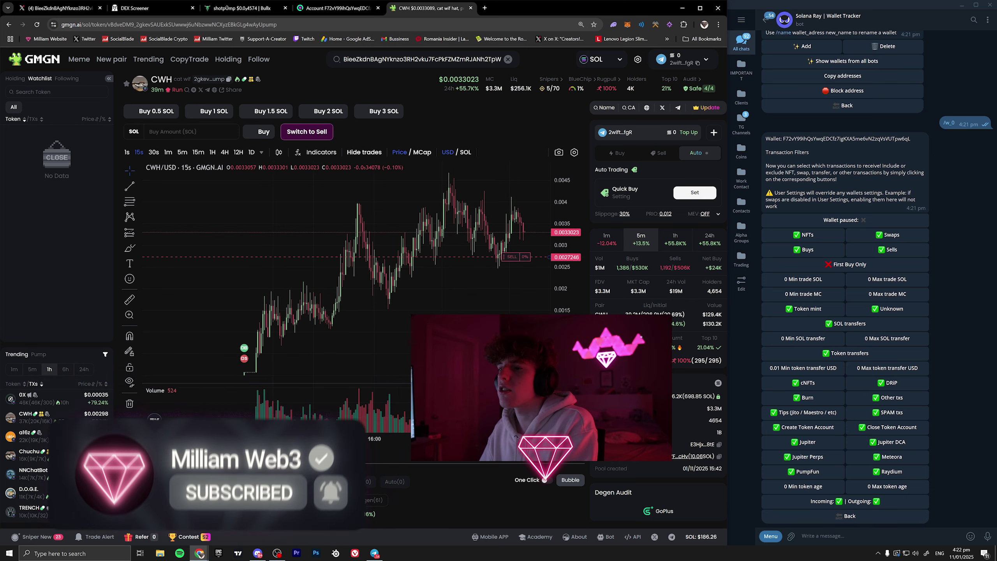
pyautogui.scroll(3, 532, 251)
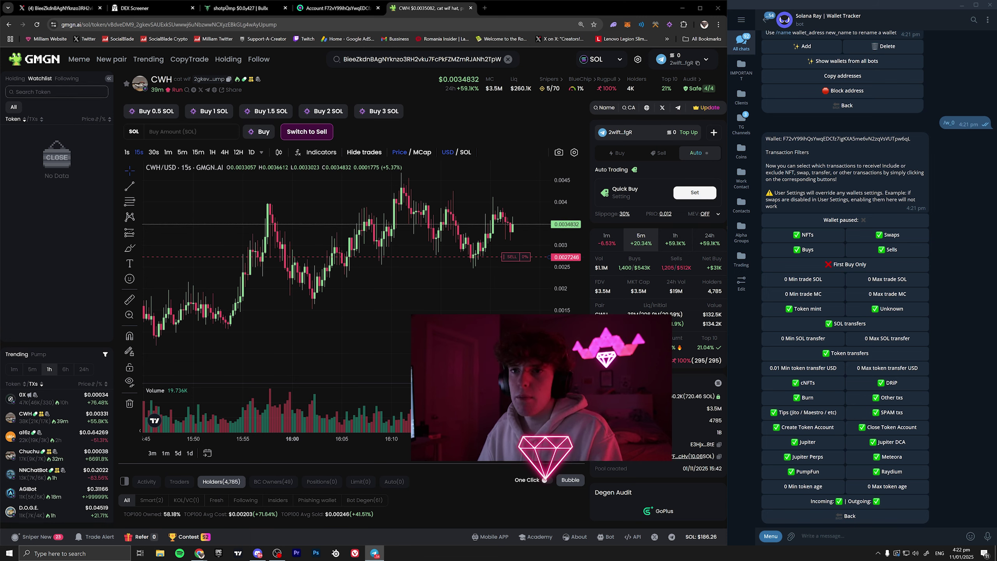
pyautogui.click(510, 66)
pyautogui.click(510, 63)
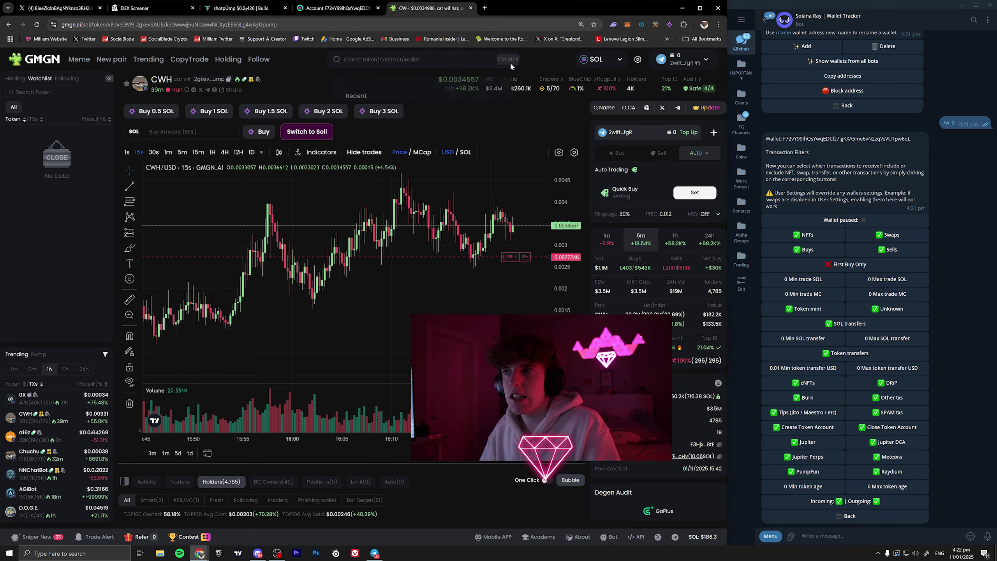